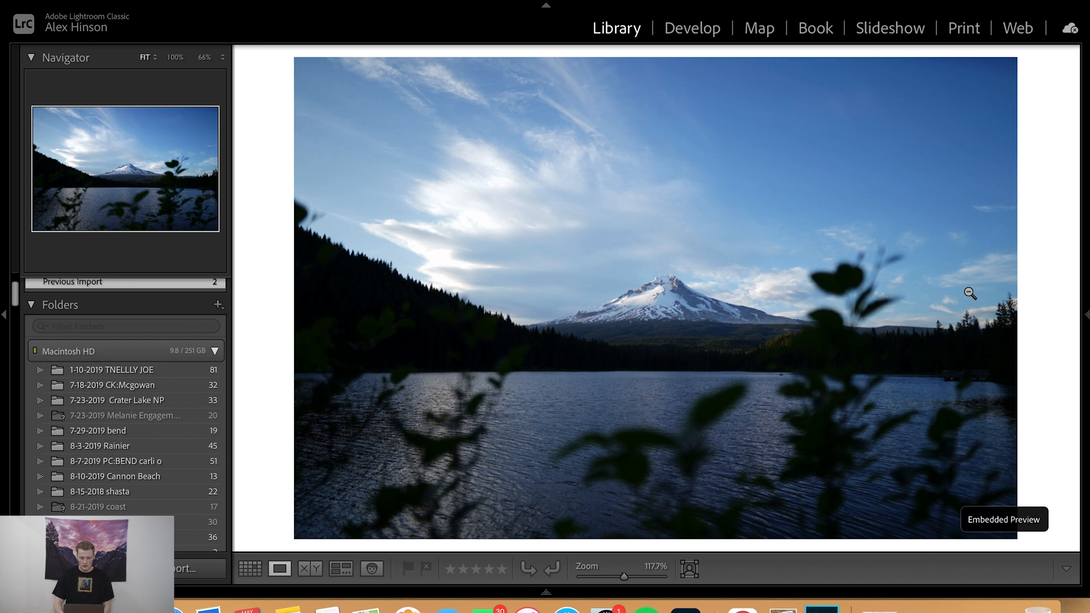
# Compare the two imported photos and open the mountain lake shot in the Develop module
pyautogui.press('Right')
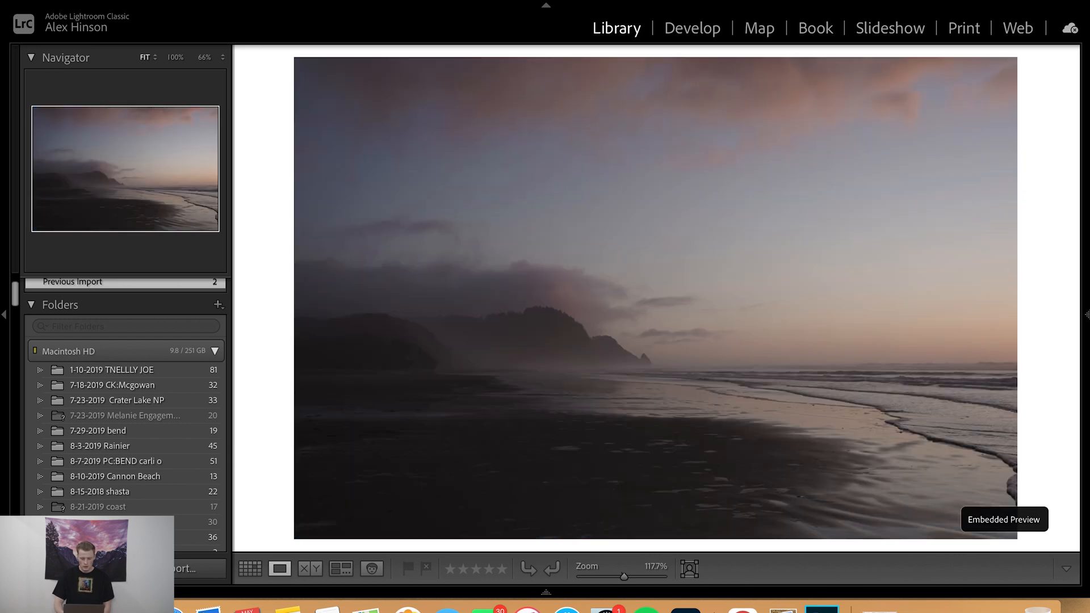
pyautogui.press('Left')
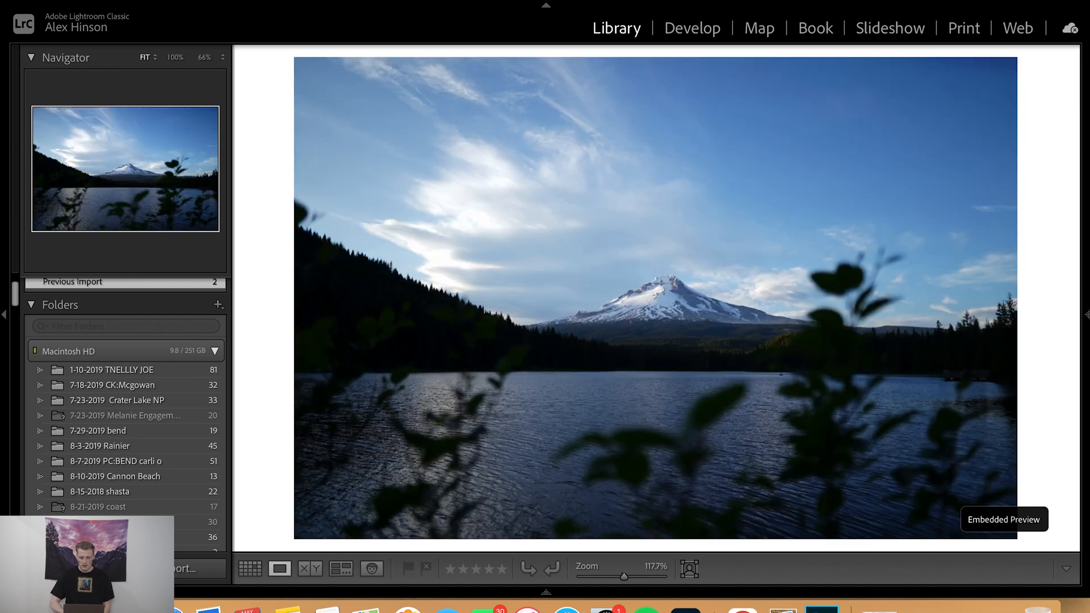
pyautogui.click(709, 33)
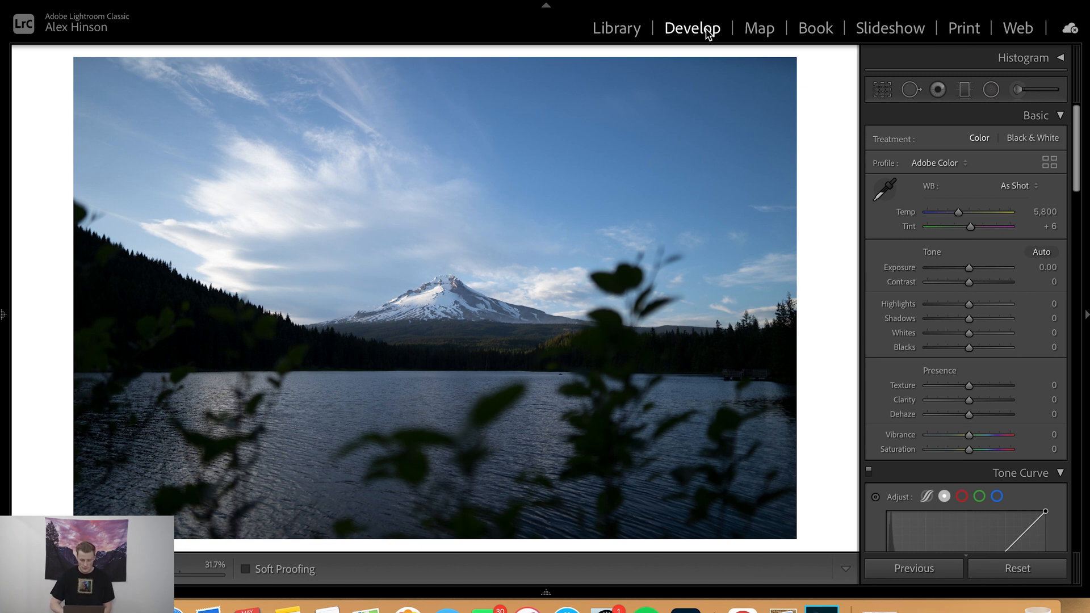
# Turn on Remove Chromatic Aberration and Enable Profile Corrections for the Sigma lens
pyautogui.scroll(-3, 939, 328)
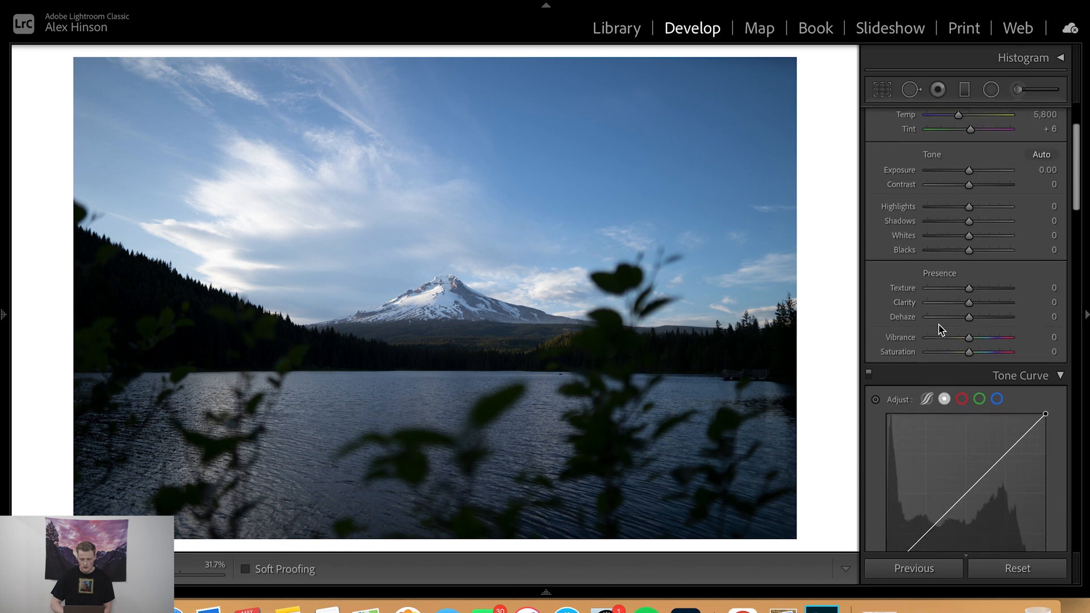
pyautogui.scroll(-10, 939, 329)
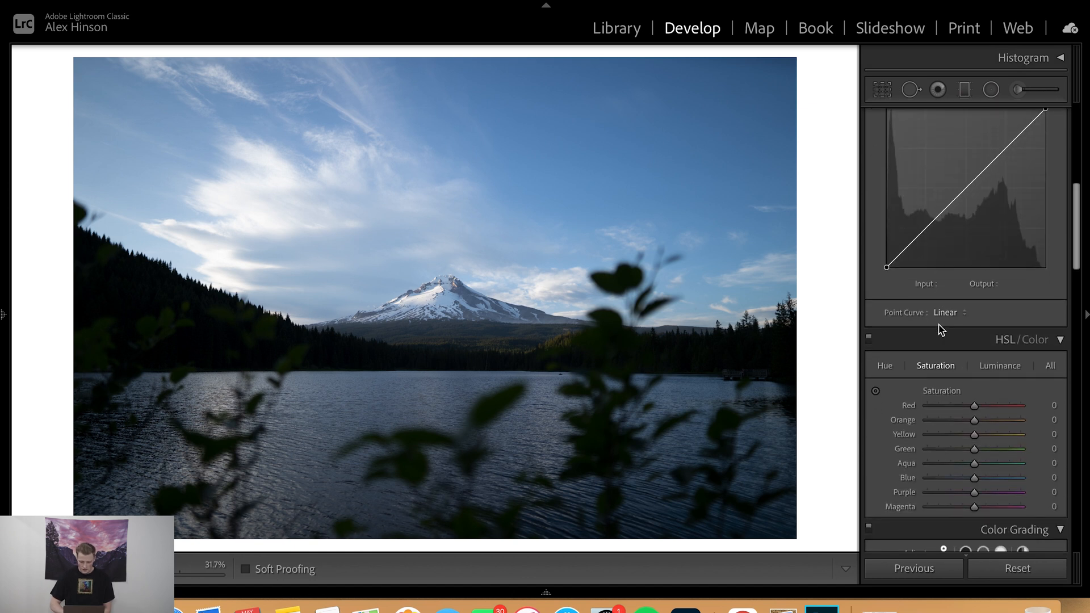
pyautogui.scroll(-6, 940, 329)
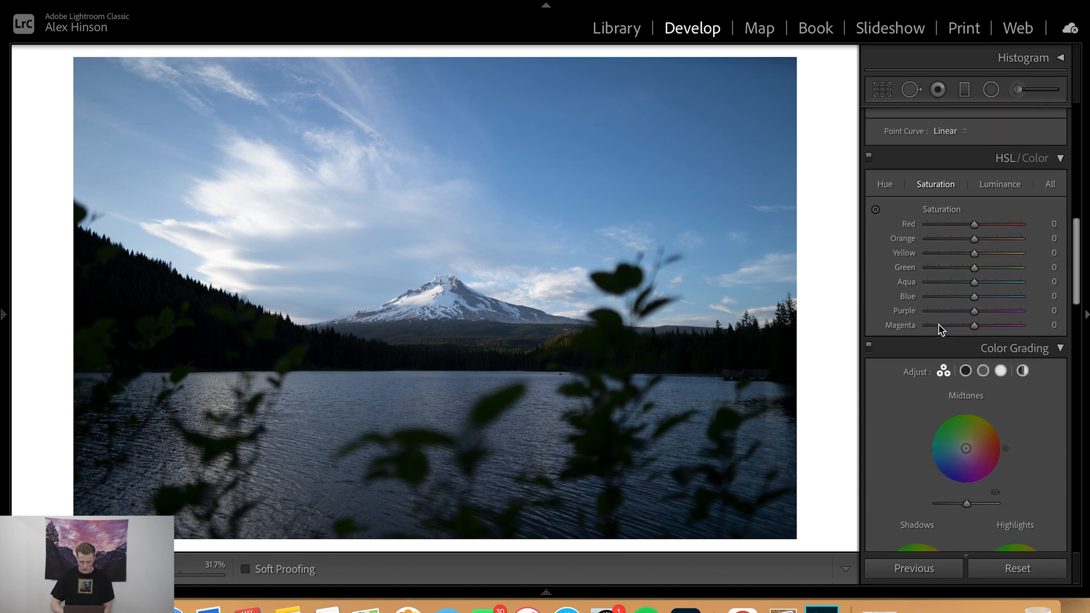
pyautogui.scroll(-18, 940, 329)
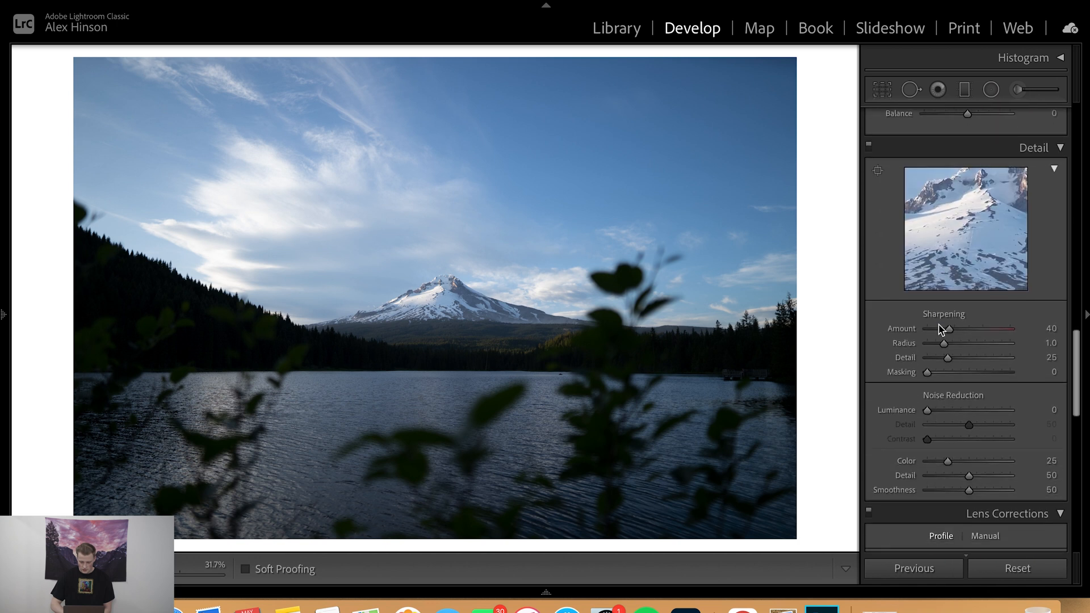
pyautogui.scroll(-2, 939, 330)
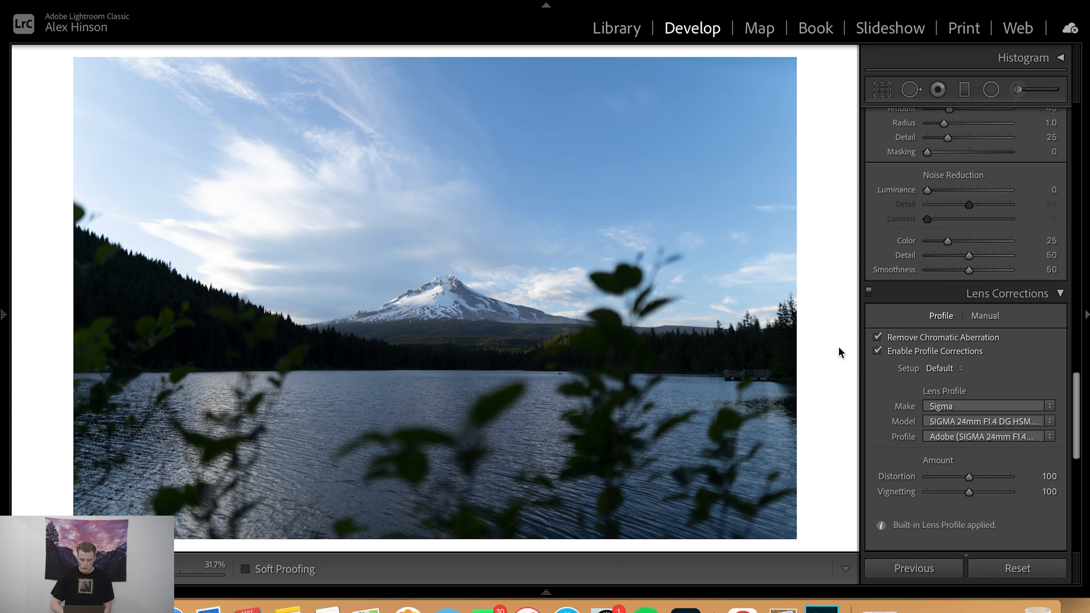
# Straighten the photo slightly with the Crop tool and apply the crop
pyautogui.scroll(15, 921, 272)
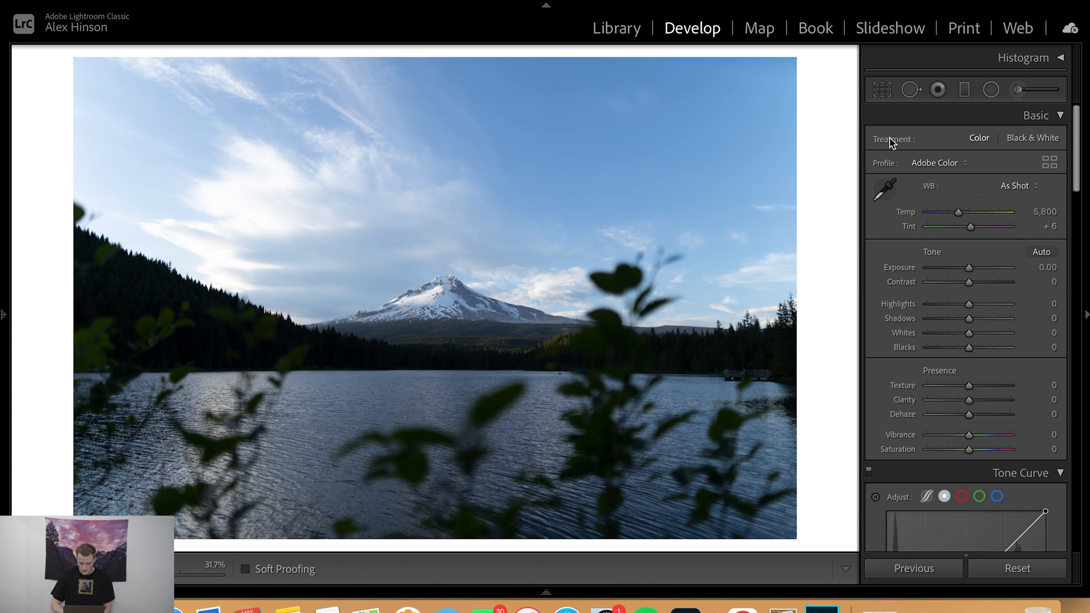
pyautogui.click(884, 91)
pyautogui.click(972, 186)
pyautogui.moveTo(972, 187); pyautogui.dragTo(972, 187)
pyautogui.press('Return')
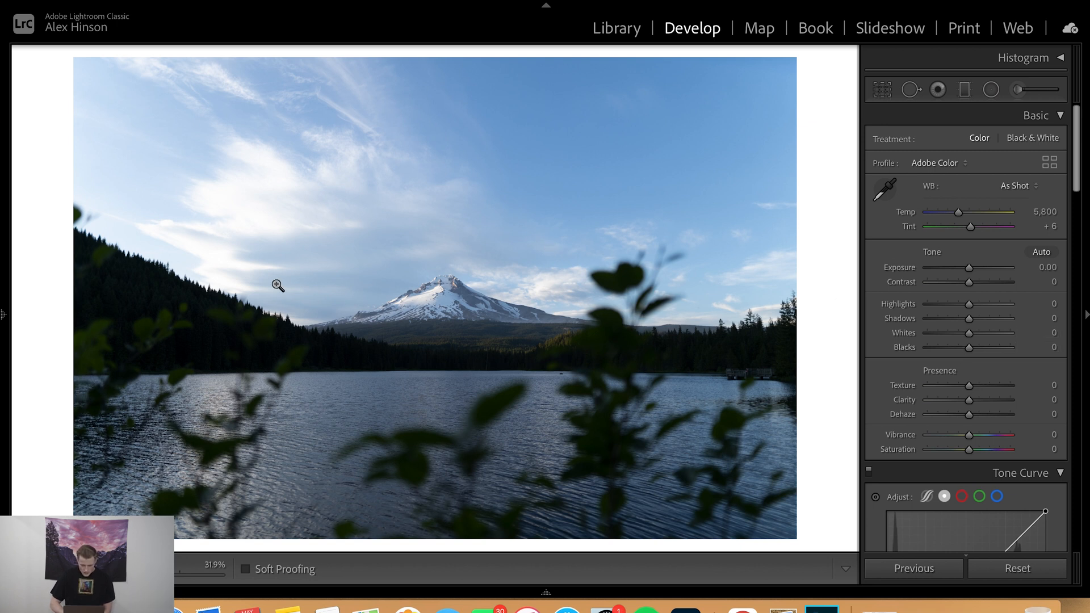
# Examine the sky, mountain and foreground leaves of the photo up close, and return to the full view
pyautogui.click(190, 286)
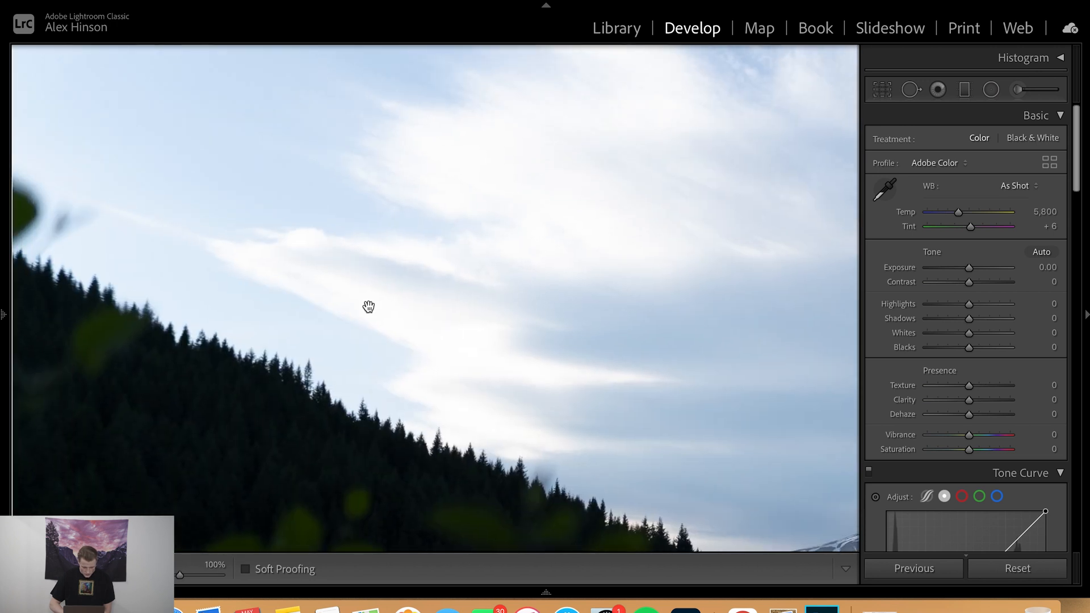
pyautogui.press('super+minus')
pyautogui.moveTo(495, 227); pyautogui.dragTo(402, 348)
pyautogui.moveTo(647, 333); pyautogui.dragTo(388, 309)
pyautogui.moveTo(561, 323); pyautogui.dragTo(390, 208)
pyautogui.moveTo(523, 264); pyautogui.dragTo(466, 284)
pyautogui.moveTo(435, 355); pyautogui.dragTo(559, 260)
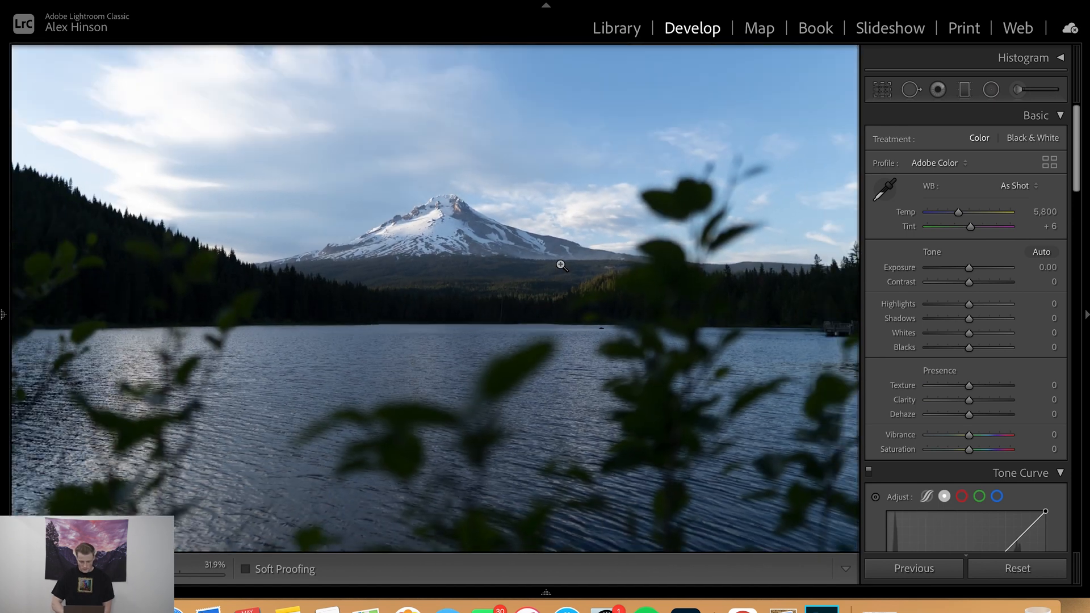
pyautogui.click(560, 261)
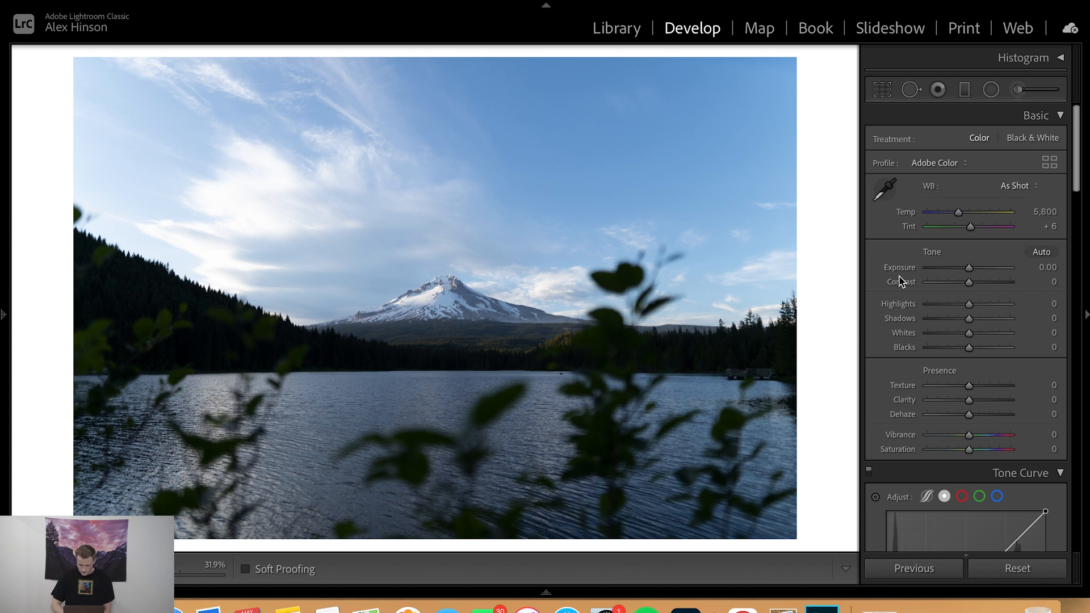
# Set Dehaze to −40 and compare the photo with its unedited version
pyautogui.scroll(-5, 900, 281)
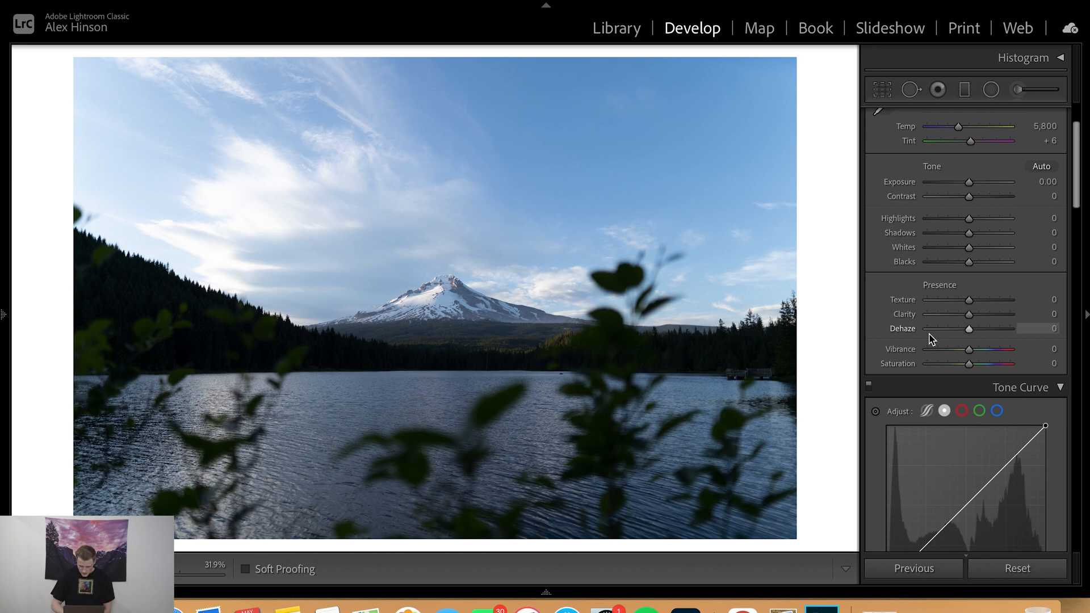
pyautogui.moveTo(968, 334); pyautogui.dragTo(952, 335)
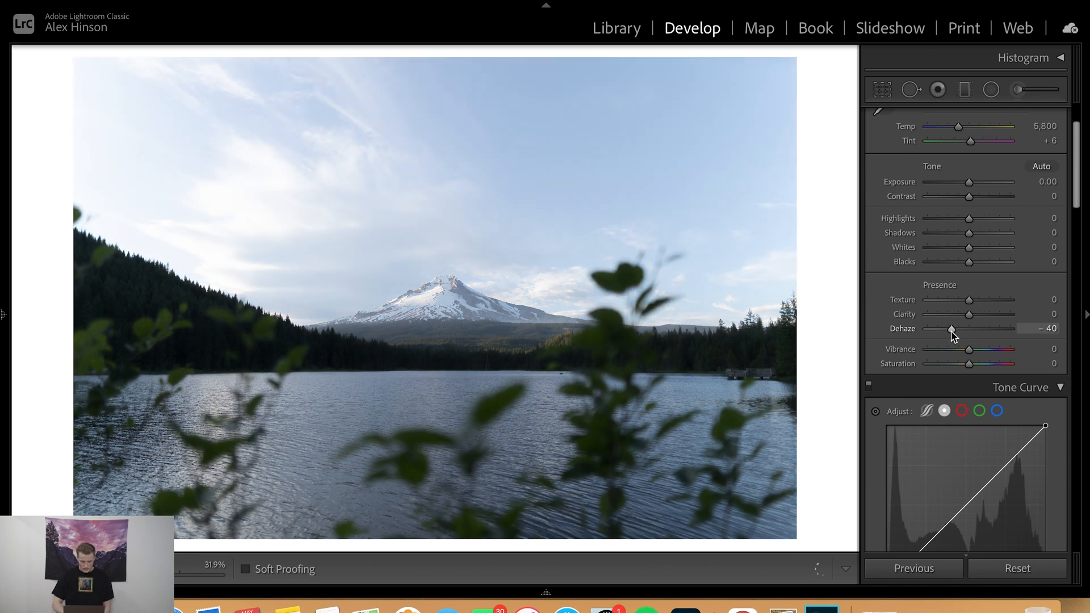
pyautogui.press('\\')
pyautogui.press('\\')
pyautogui.press('\\')
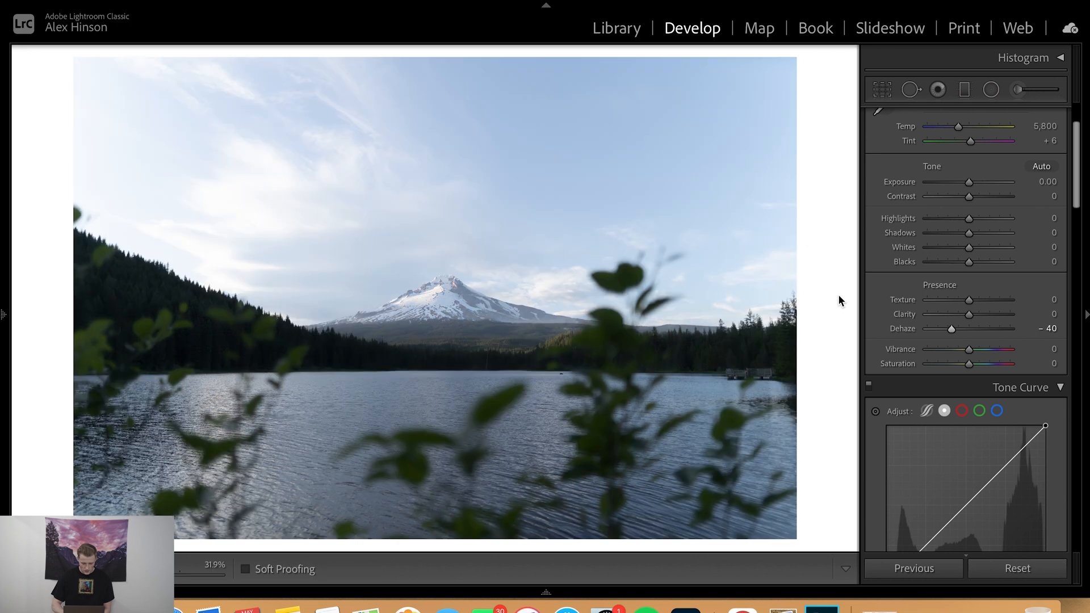
pyautogui.press('\\')
pyautogui.press('\\')
pyautogui.press('\\')
pyautogui.press('\\')
pyautogui.press('\\')
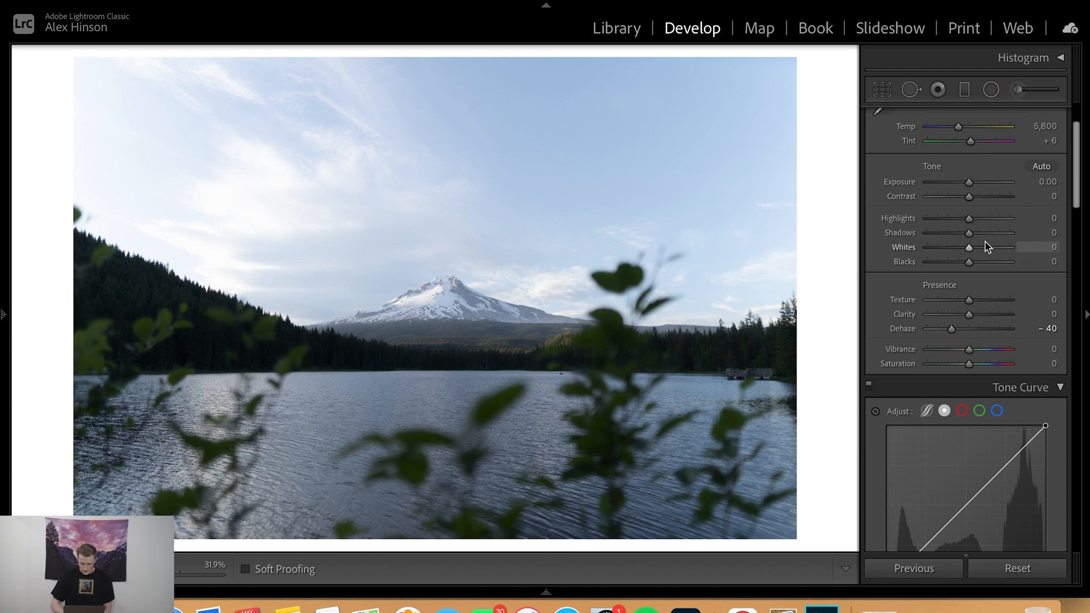
# Set Highlights to −89 and Saturation to +38
pyautogui.moveTo(970, 224); pyautogui.dragTo(932, 233)
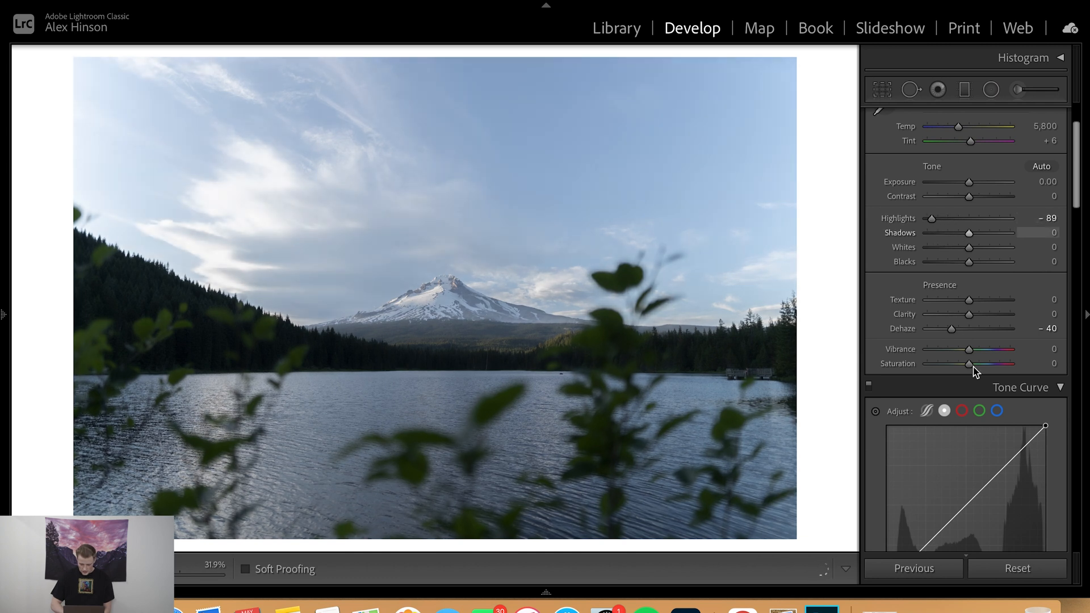
pyautogui.moveTo(972, 366); pyautogui.dragTo(987, 367)
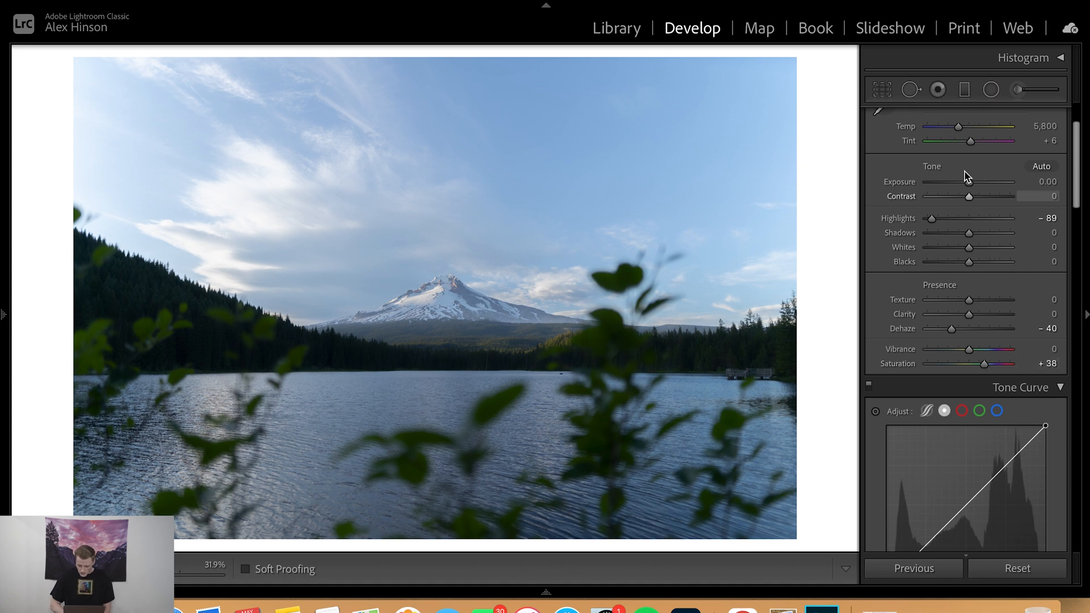
# Adjust the white balance to a Temp of 6,100 and a Tint of −3
pyautogui.moveTo(959, 129); pyautogui.dragTo(970, 143)
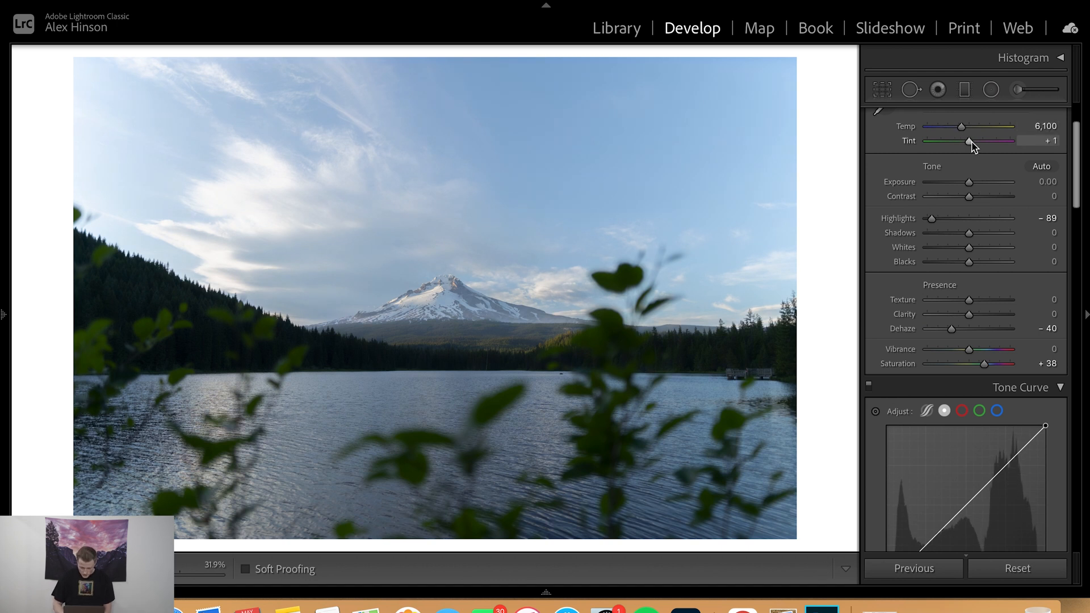
pyautogui.moveTo(971, 142); pyautogui.dragTo(970, 142)
pyautogui.moveTo(1041, 143); pyautogui.dragTo(1058, 143)
pyautogui.click(1059, 143)
pyautogui.write('-3')
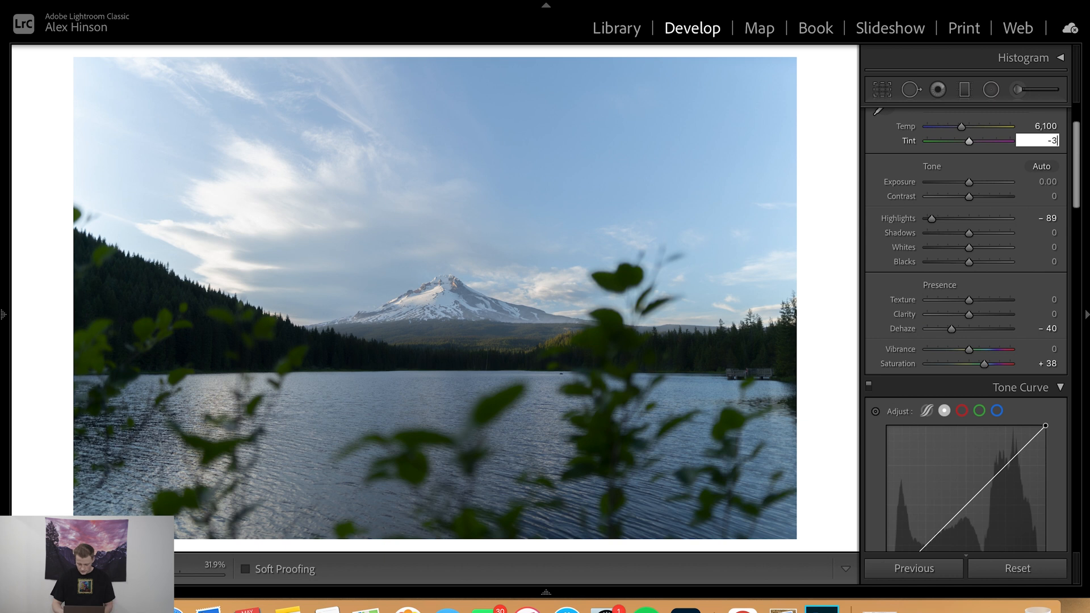
pyautogui.press('Return')
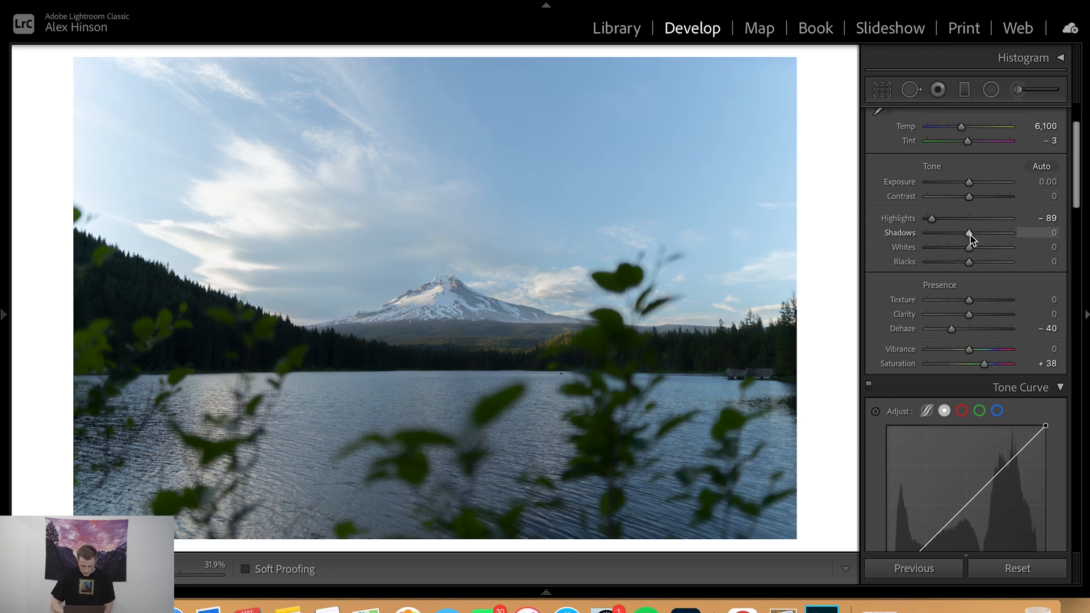
# Set Shadows to +37, Whites to −39 and Blacks to −32
pyautogui.moveTo(970, 237)
pyautogui.mouseDown()
pyautogui.moveTo(1049, 241)
pyautogui.moveTo(986, 242)
pyautogui.mouseUp()
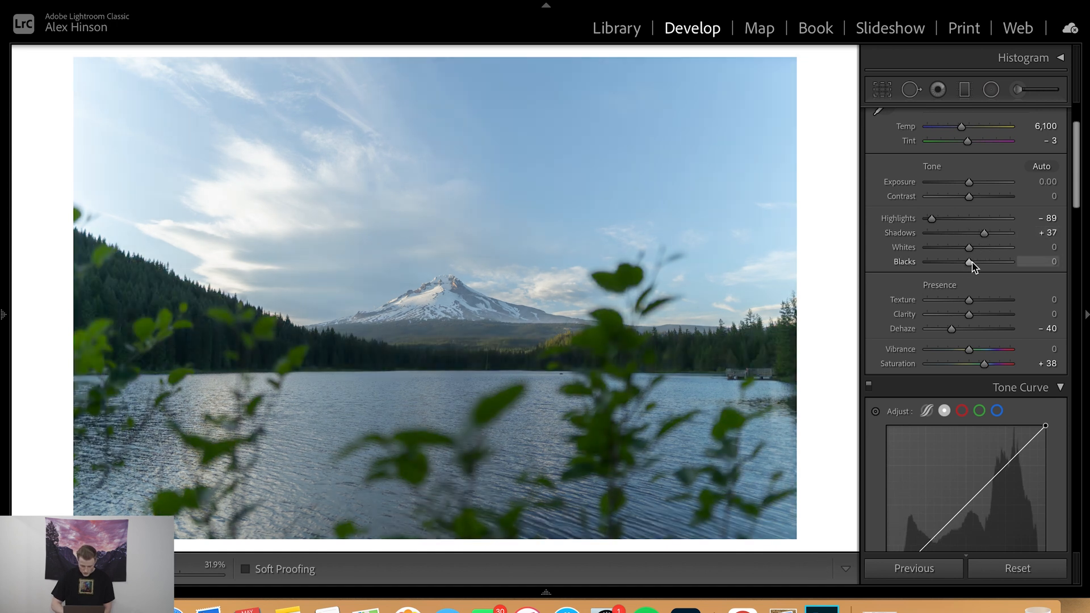
pyautogui.moveTo(970, 262); pyautogui.dragTo(951, 250)
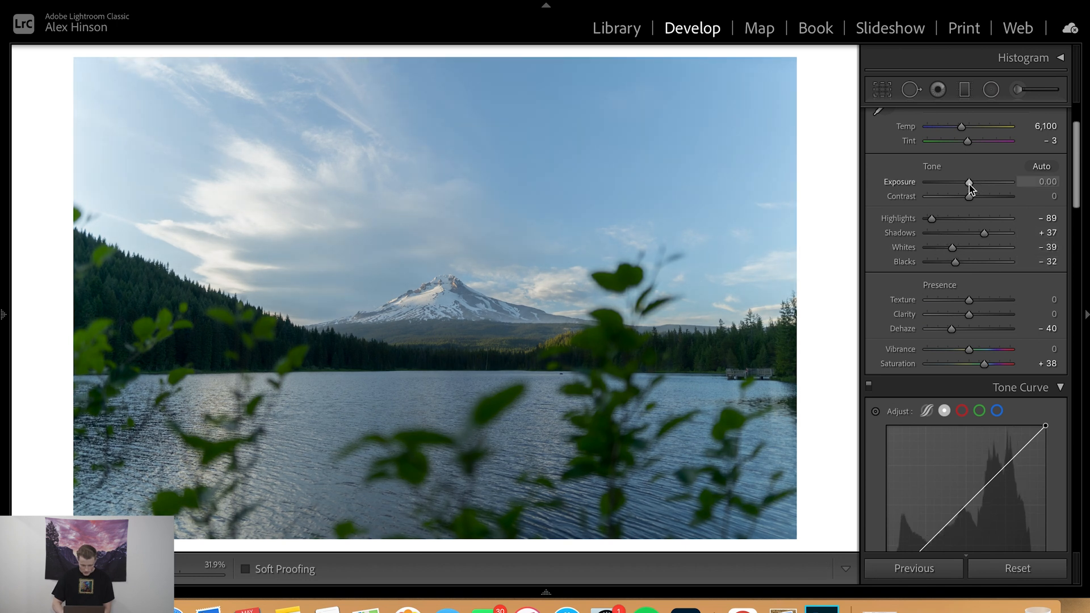
# Set Exposure to +0.20 and Contrast to −27, and compare the photo with its unedited version
pyautogui.moveTo(969, 182)
pyautogui.mouseDown()
pyautogui.moveTo(942, 197)
pyautogui.moveTo(961, 198)
pyautogui.mouseUp()
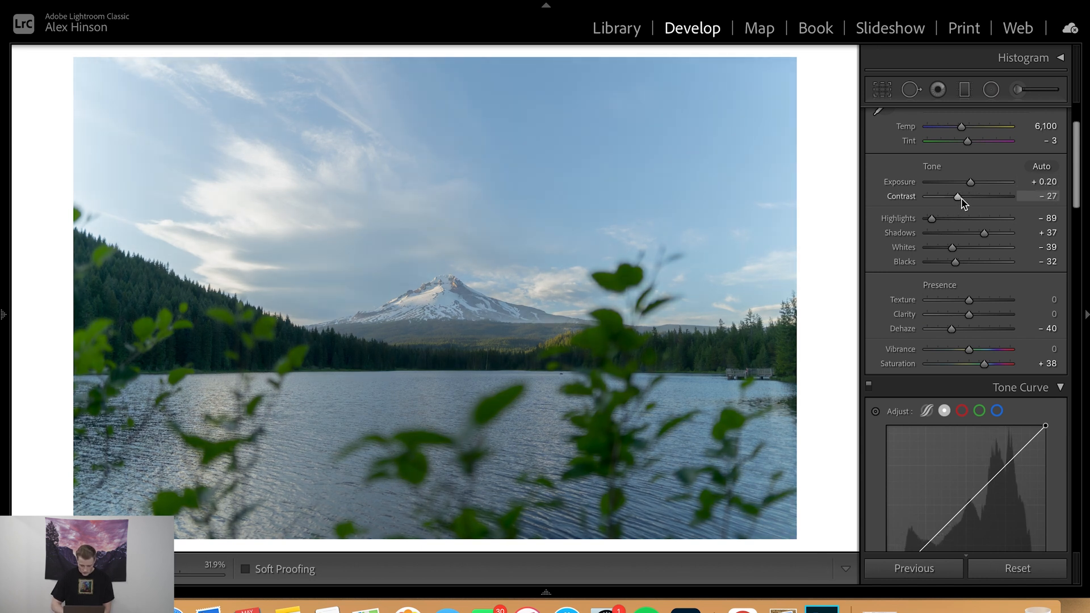
pyautogui.scroll(-1, 964, 334)
pyautogui.scroll(-1, 963, 335)
pyautogui.press('\\')
pyautogui.press('\\')
pyautogui.press('\\')
pyautogui.press('\\')
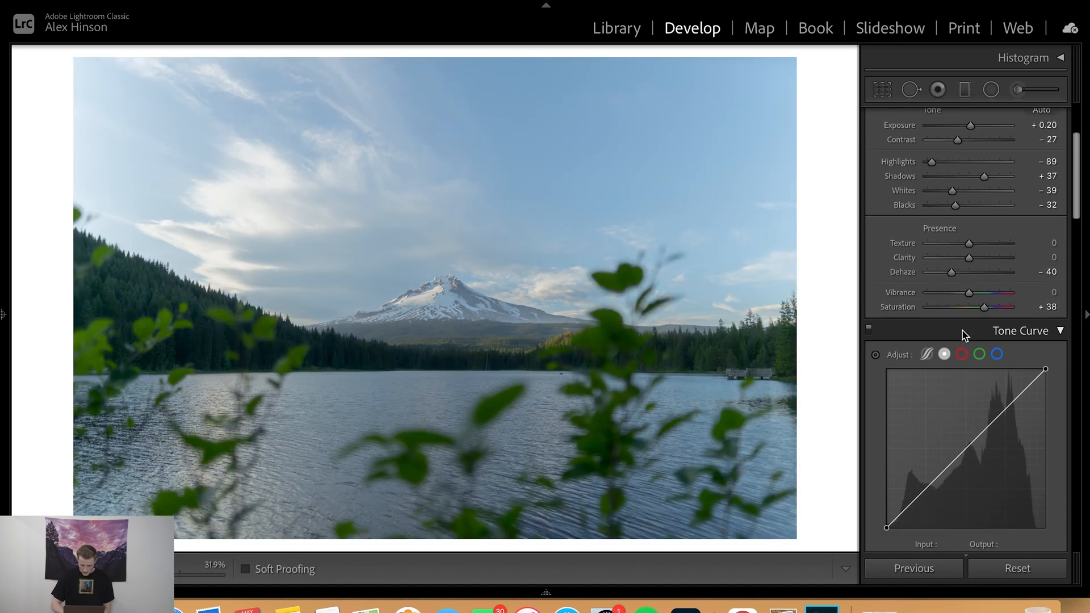
# Refine Dehaze to −35 and Exposure to +0.30, checking the photo against its unedited version
pyautogui.moveTo(951, 273); pyautogui.dragTo(954, 277)
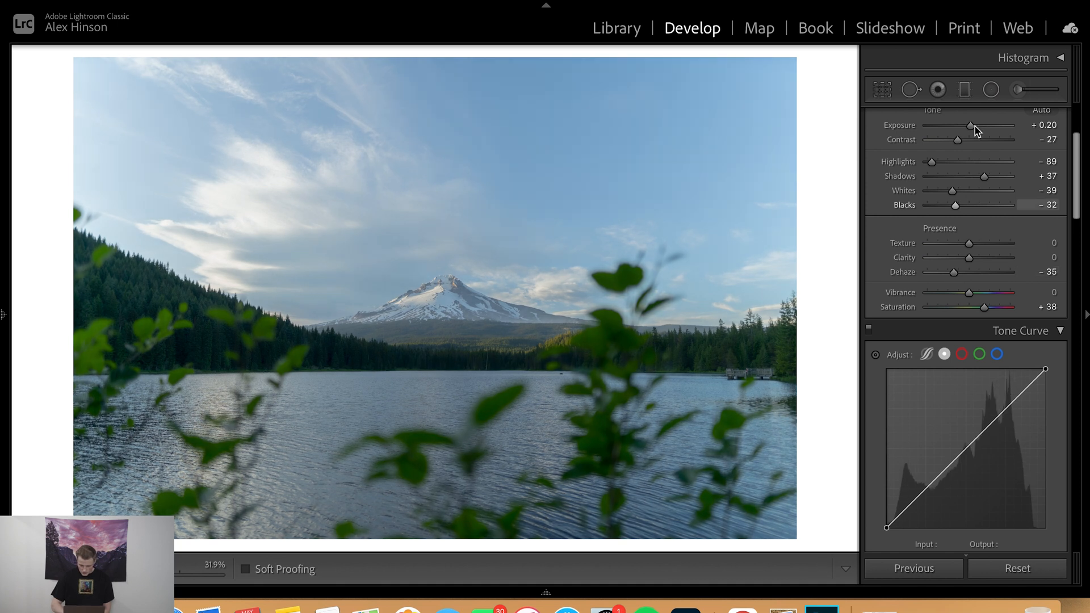
pyautogui.moveTo(971, 125); pyautogui.dragTo(972, 124)
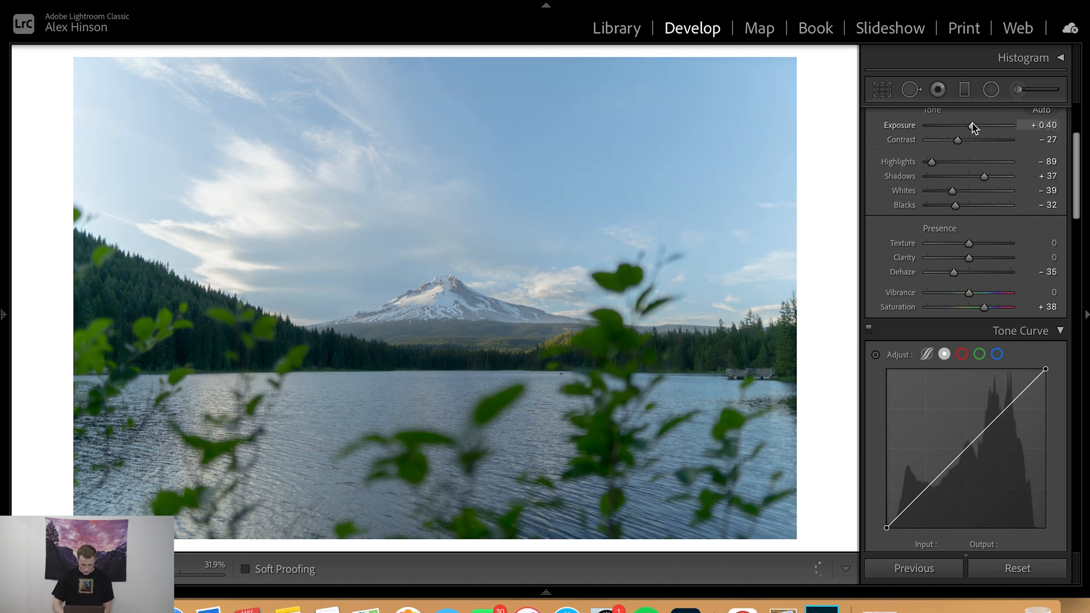
pyautogui.press('\\')
pyautogui.press('\\')
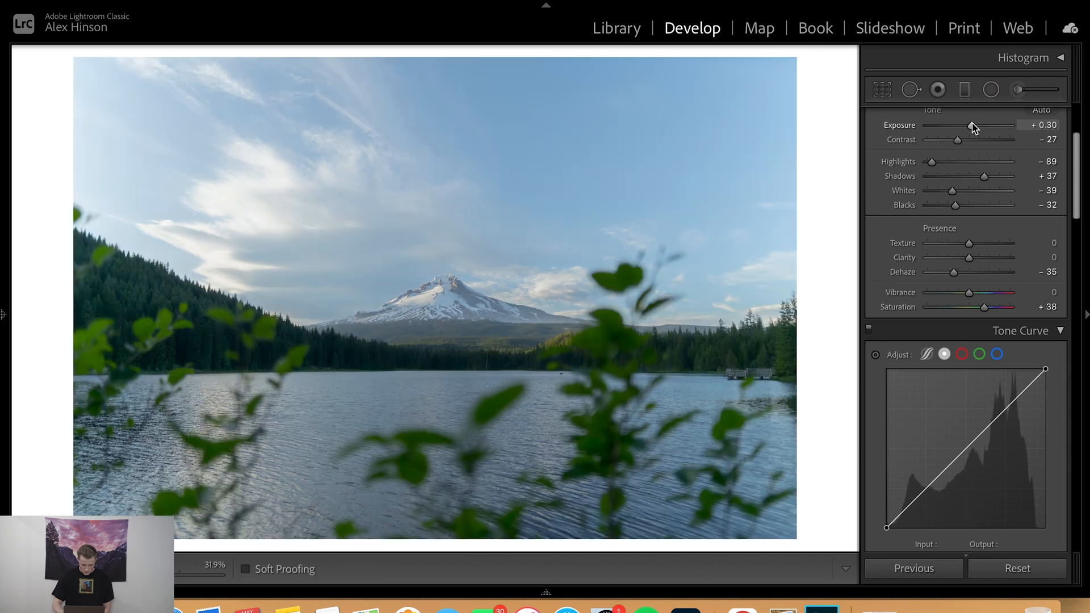
pyautogui.press('\\')
pyautogui.press('\\')
pyautogui.press('\\')
pyautogui.press('\\')
# Change the white balance to a Temp of 6,300 and a Tint of +2, and compare before and after
pyautogui.scroll(1, 972, 128)
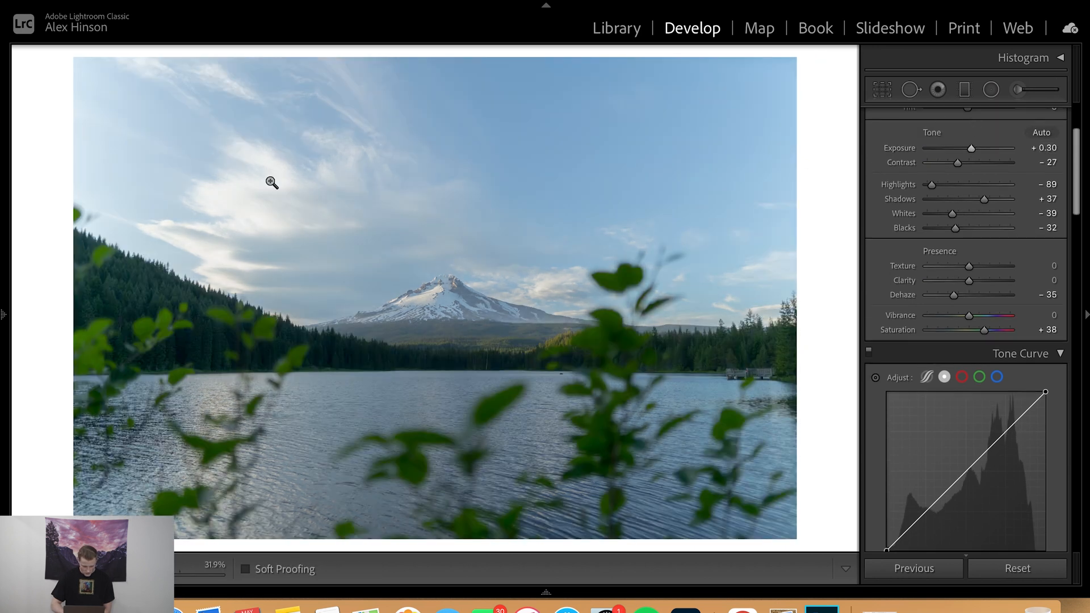
pyautogui.scroll(3, 1012, 309)
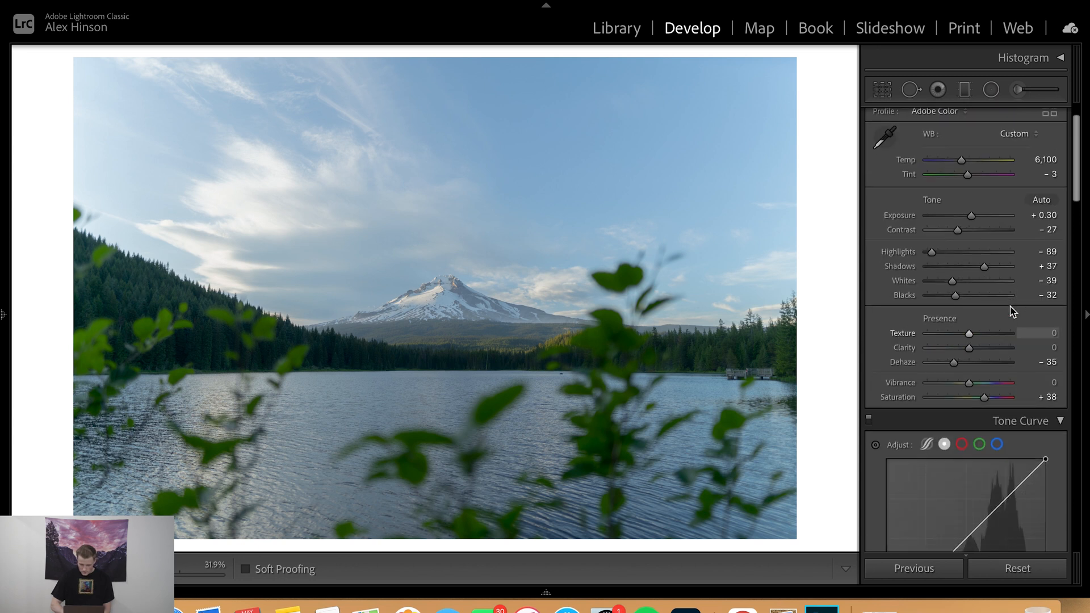
pyautogui.moveTo(960, 165); pyautogui.dragTo(961, 166)
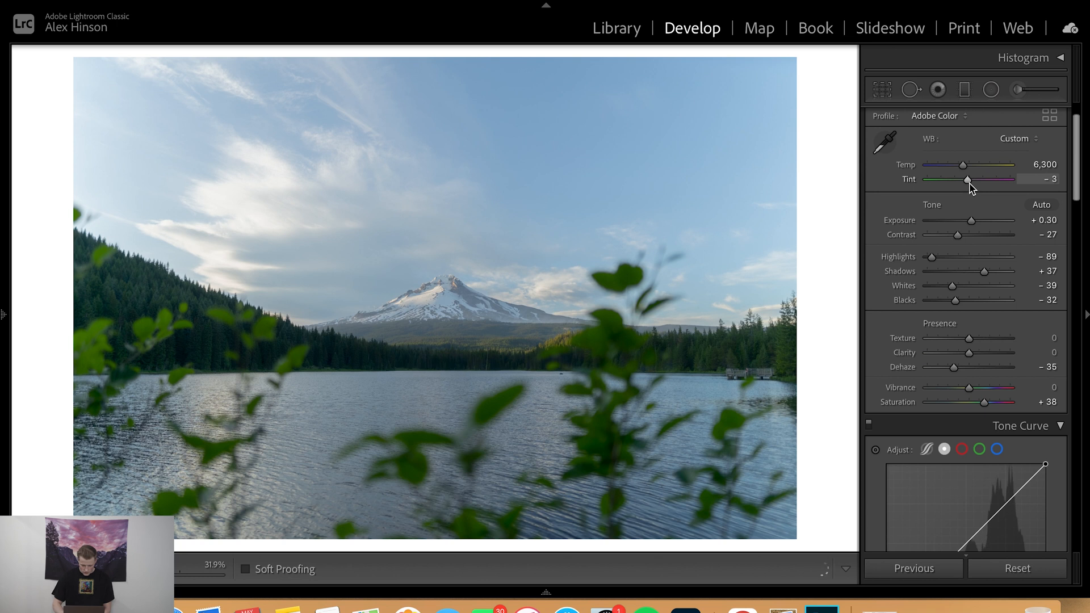
pyautogui.moveTo(969, 183); pyautogui.dragTo(971, 184)
pyautogui.press('\\')
pyautogui.press('\\')
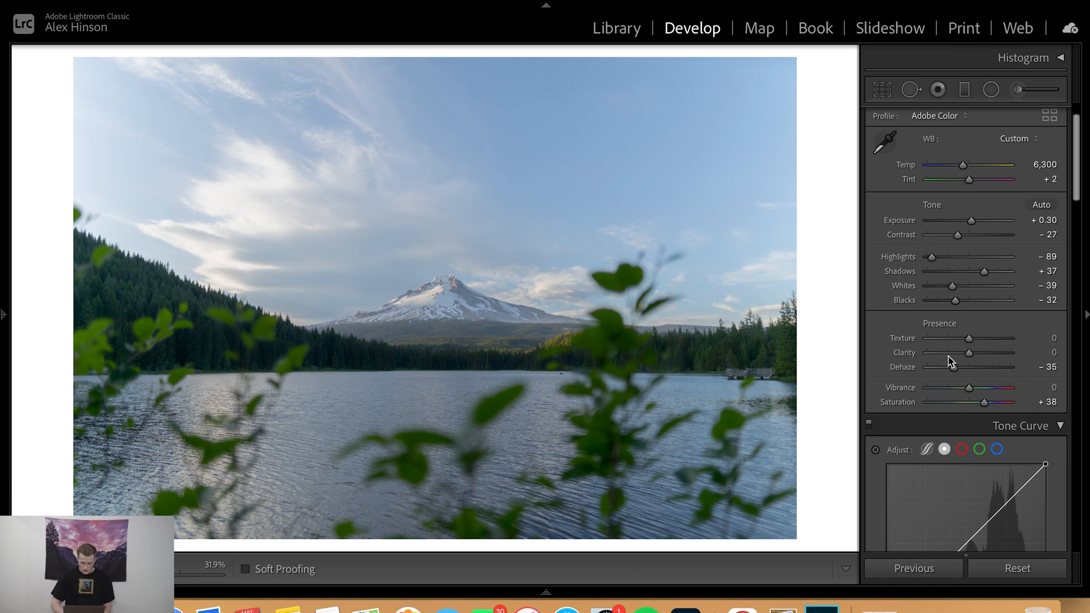
# Shape a gentle S on the point curve with a slightly lowered shadow point, a midpoint at 126/126 and a highlight point at 188/196
pyautogui.scroll(-1, 959, 379)
pyautogui.scroll(-8, 959, 377)
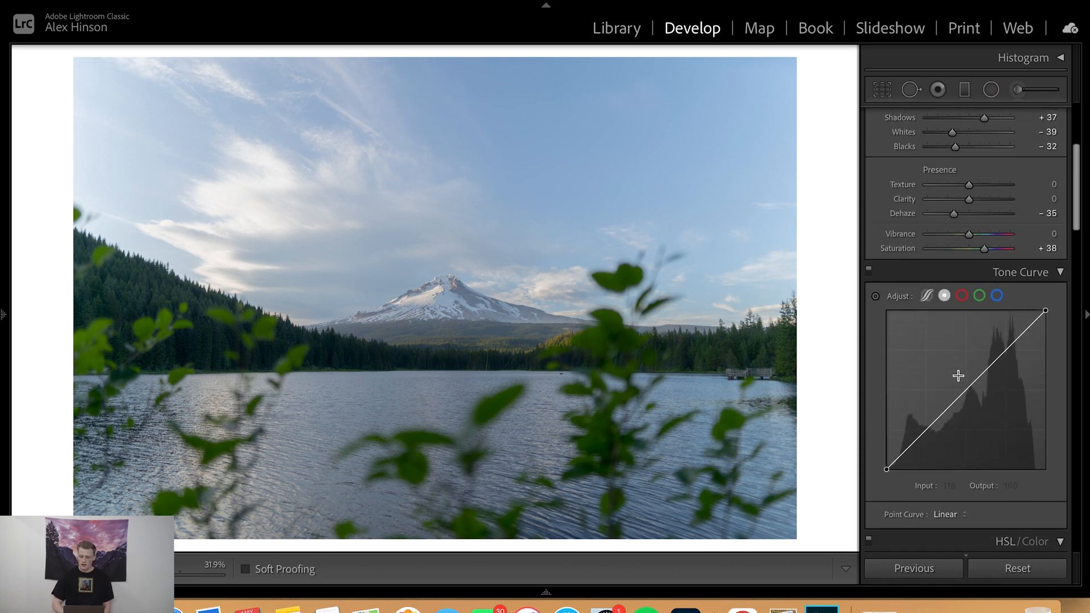
pyautogui.scroll(-3, 959, 381)
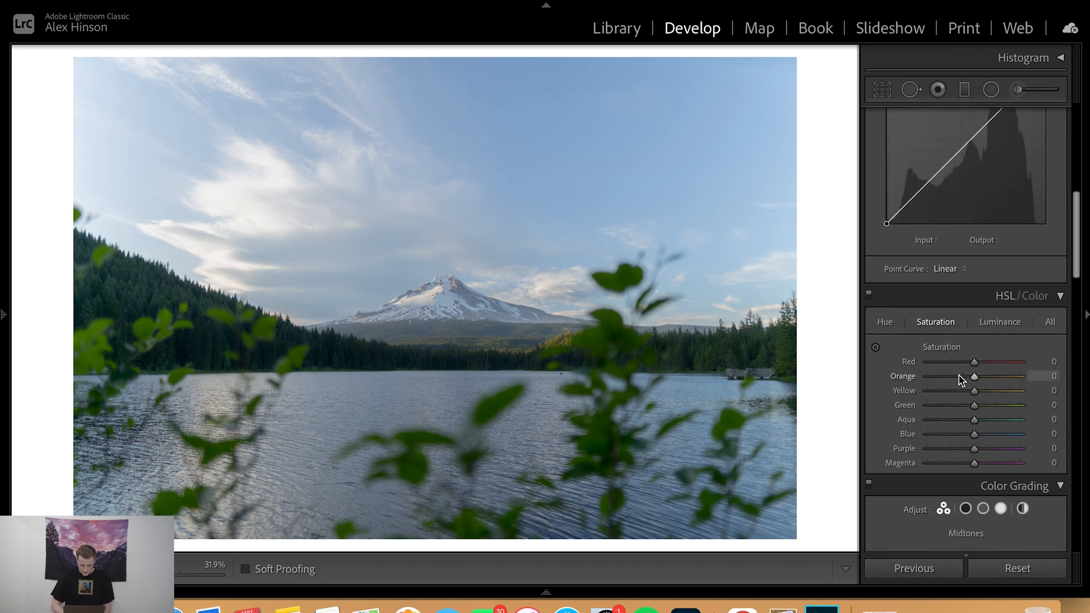
pyautogui.scroll(6, 960, 378)
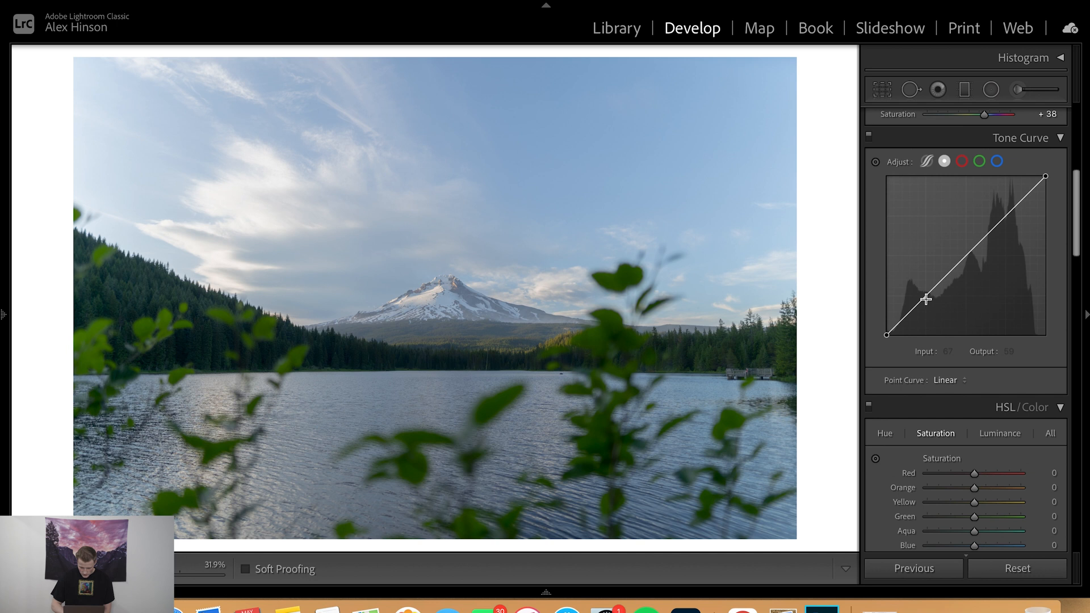
pyautogui.moveTo(925, 297); pyautogui.dragTo(927, 302)
pyautogui.moveTo(964, 263); pyautogui.dragTo(965, 258)
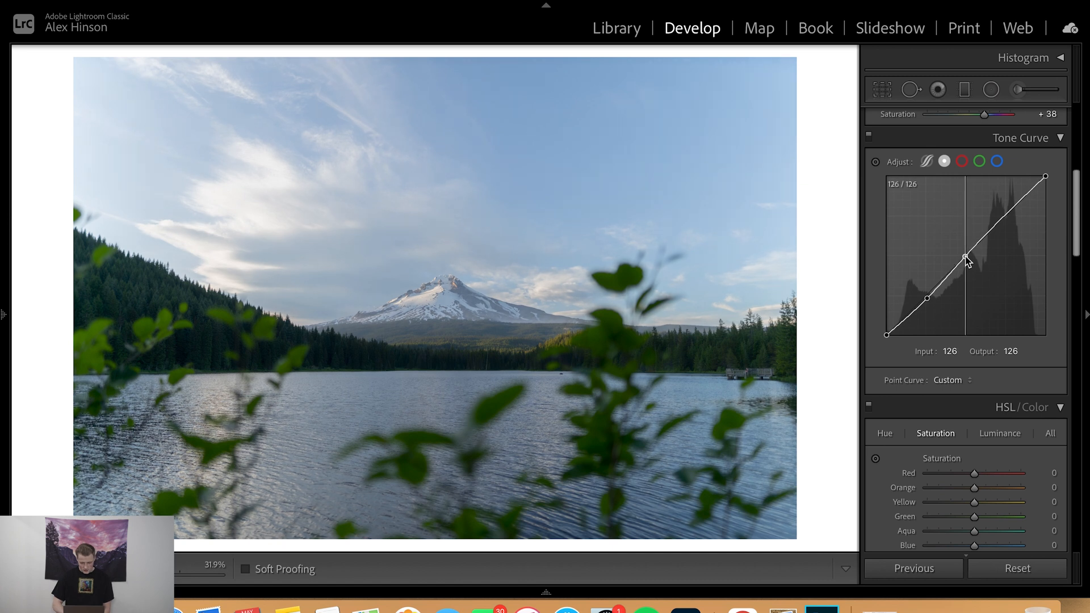
pyautogui.moveTo(1007, 215); pyautogui.dragTo(1004, 211)
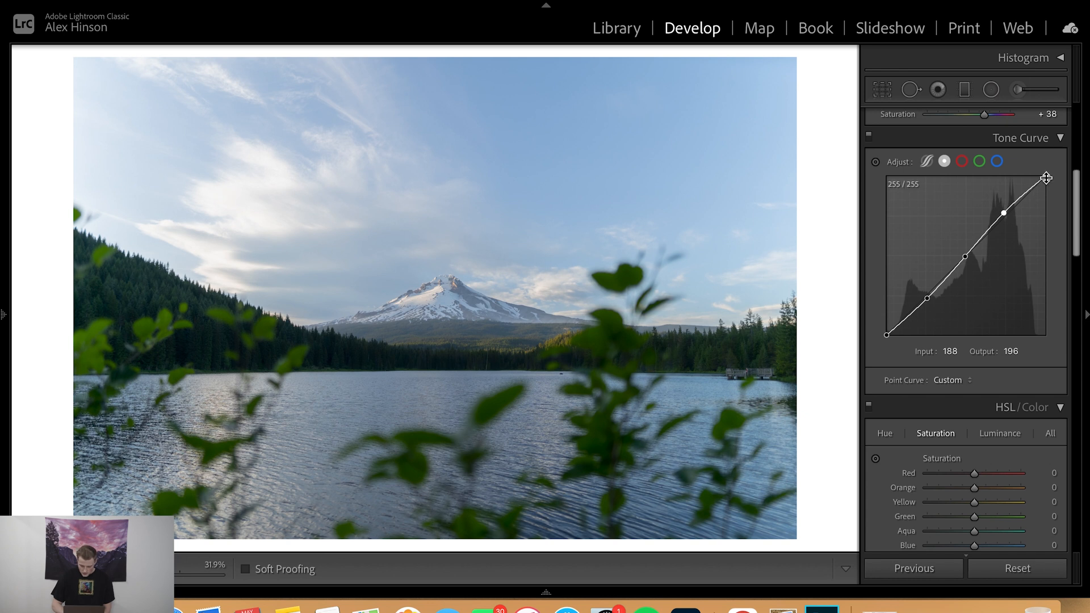
# Lower the white end of the point curve to an output of 245, comparing the photo with its unedited version
pyautogui.moveTo(1045, 176)
pyautogui.mouseDown()
pyautogui.moveTo(1050, 196)
pyautogui.moveTo(1057, 184)
pyautogui.mouseUp()
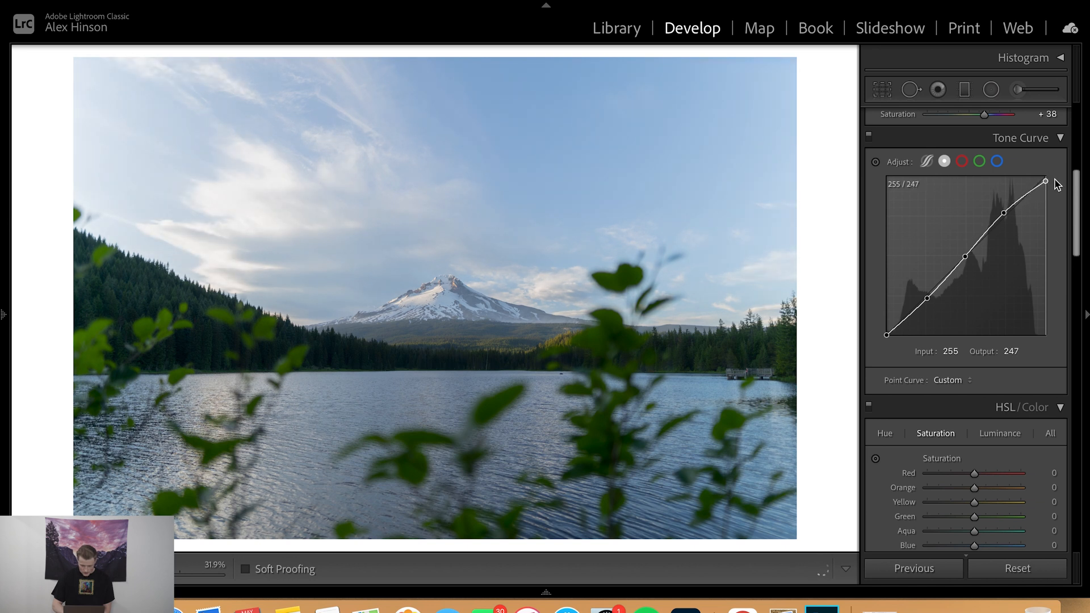
pyautogui.press('\\')
pyautogui.press('\\')
pyautogui.press('\\')
pyautogui.press('\\')
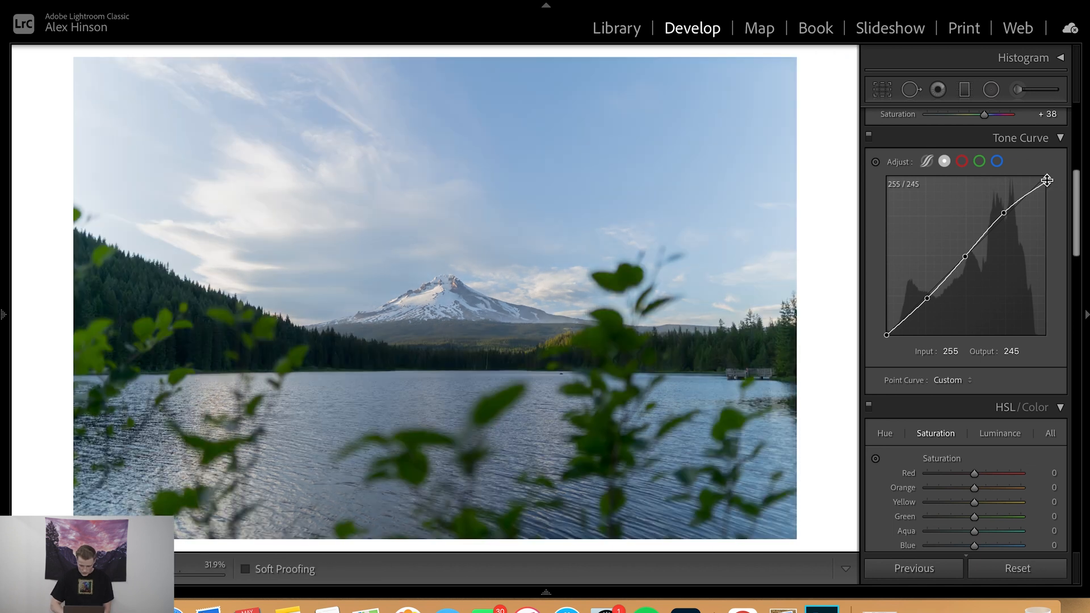
# Set the HSL hues to Yellow −28, Green −26 and Blue −10, and the Blue saturation to +28
pyautogui.scroll(-8, 967, 384)
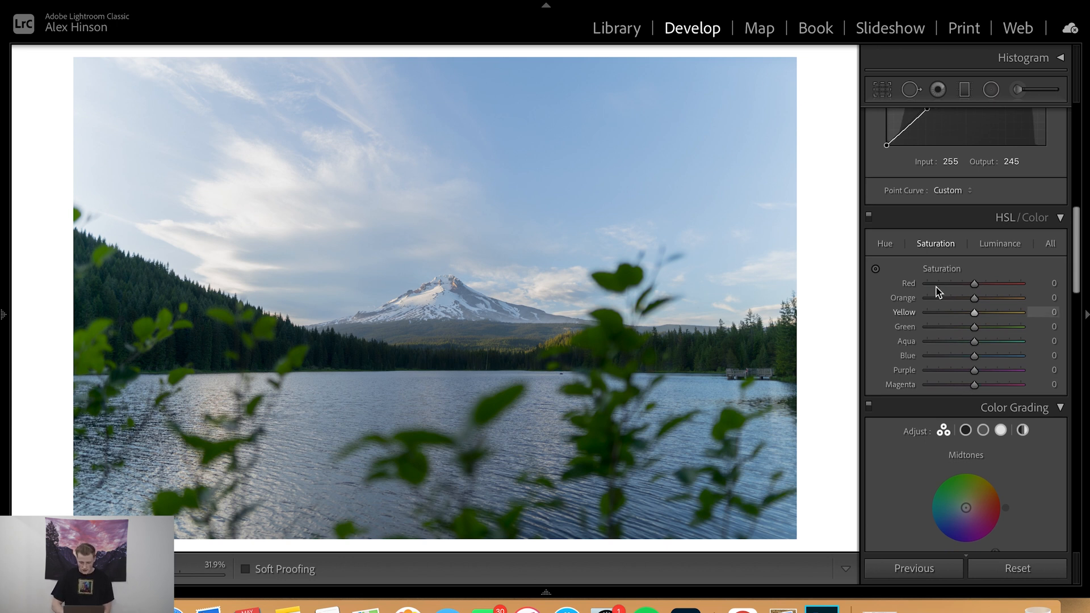
pyautogui.click(884, 246)
pyautogui.click(946, 248)
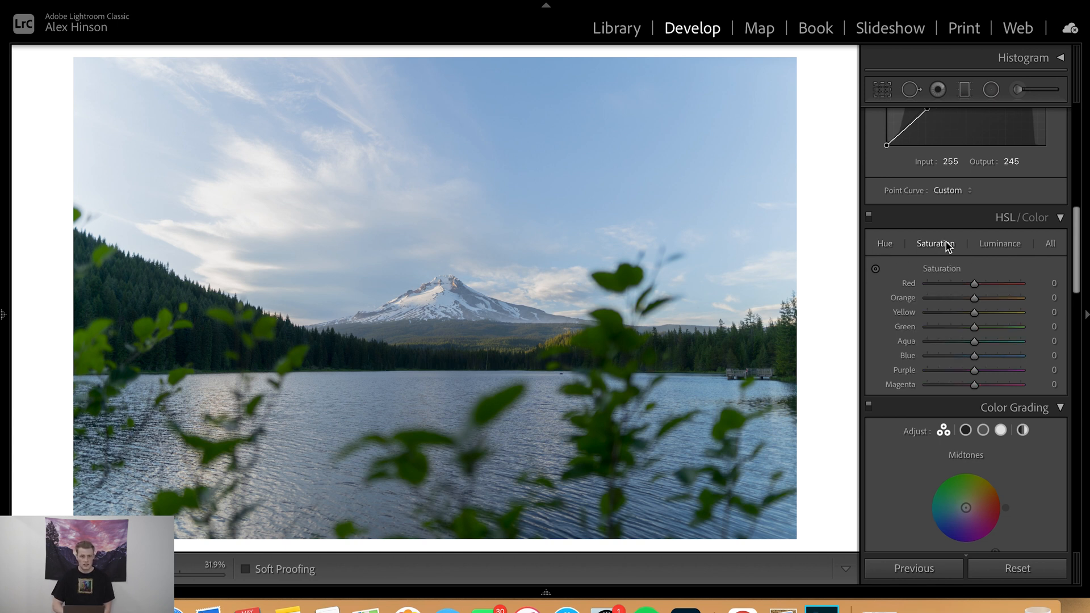
pyautogui.click(1004, 251)
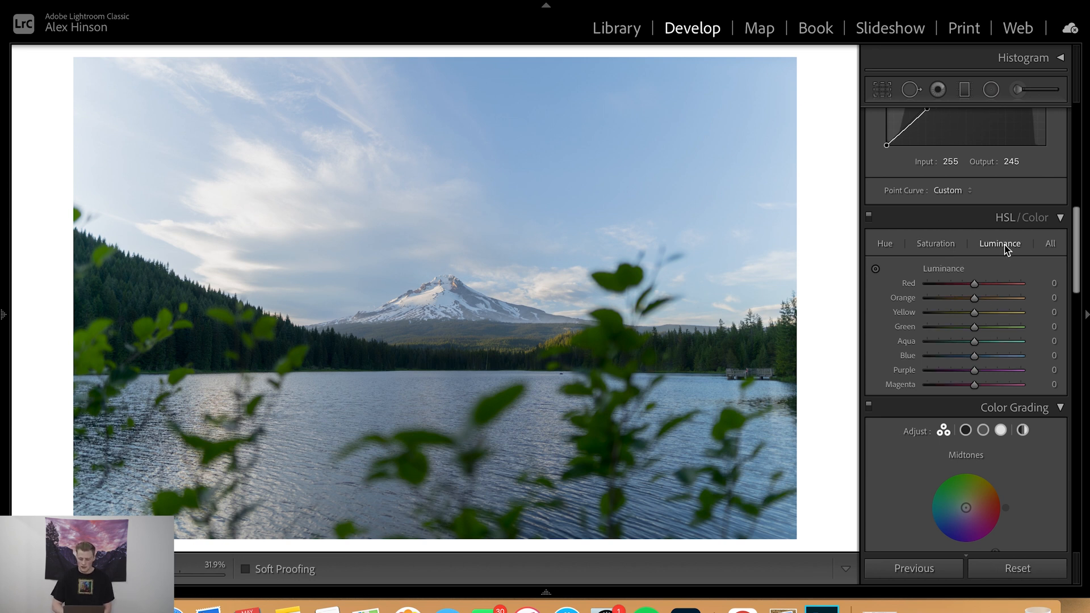
pyautogui.click(889, 245)
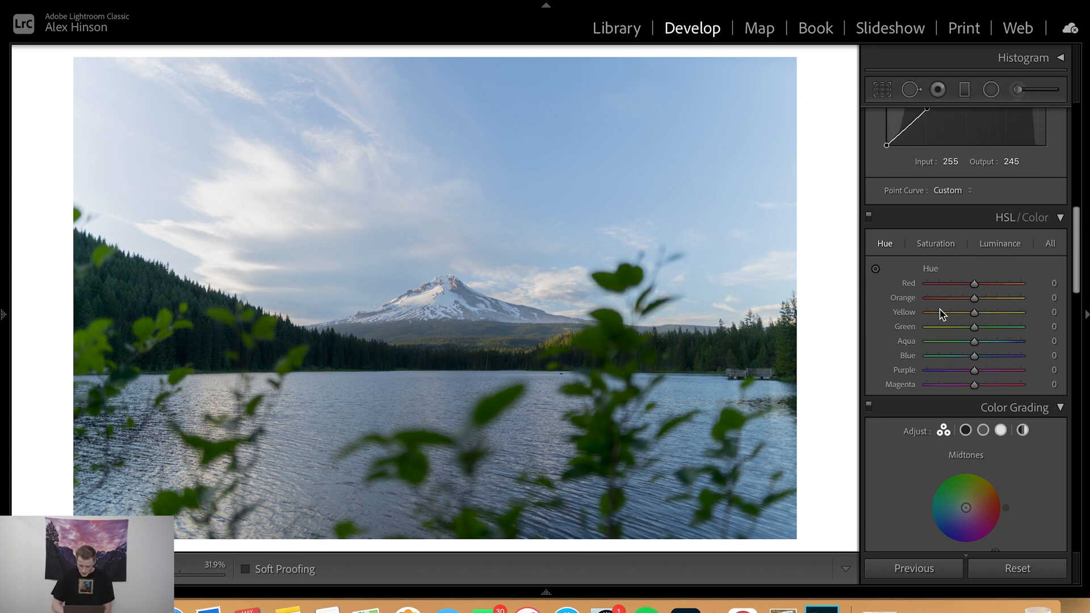
pyautogui.moveTo(974, 329)
pyautogui.mouseDown()
pyautogui.moveTo(909, 340)
pyautogui.moveTo(1067, 340)
pyautogui.moveTo(1000, 348)
pyautogui.moveTo(968, 339)
pyautogui.mouseUp()
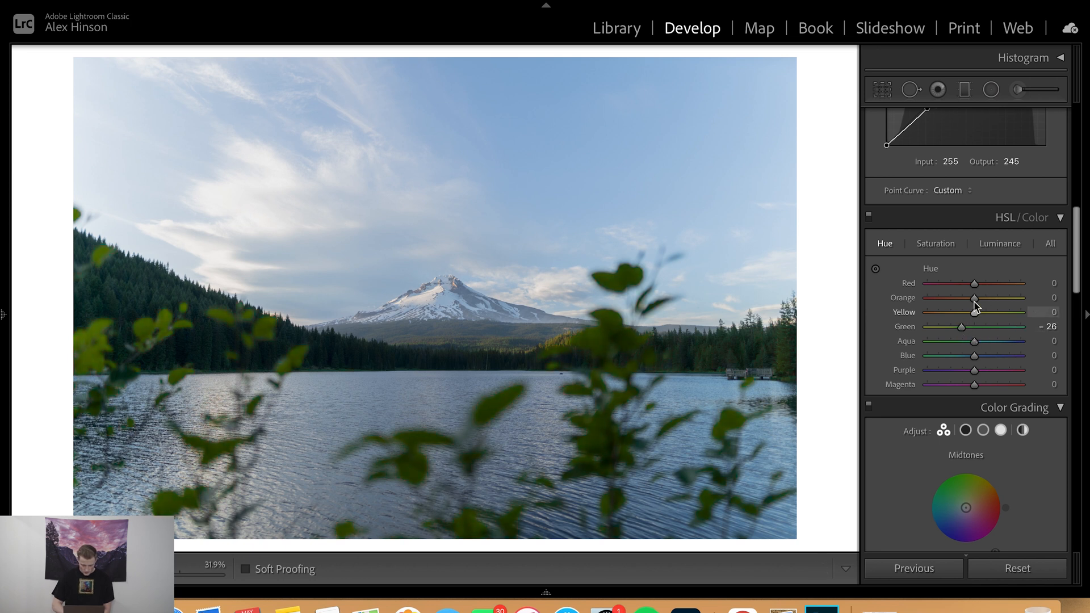
pyautogui.moveTo(974, 299); pyautogui.dragTo(1071, 288)
pyautogui.moveTo(984, 296); pyautogui.dragTo(934, 315)
pyautogui.moveTo(929, 312); pyautogui.dragTo(963, 321)
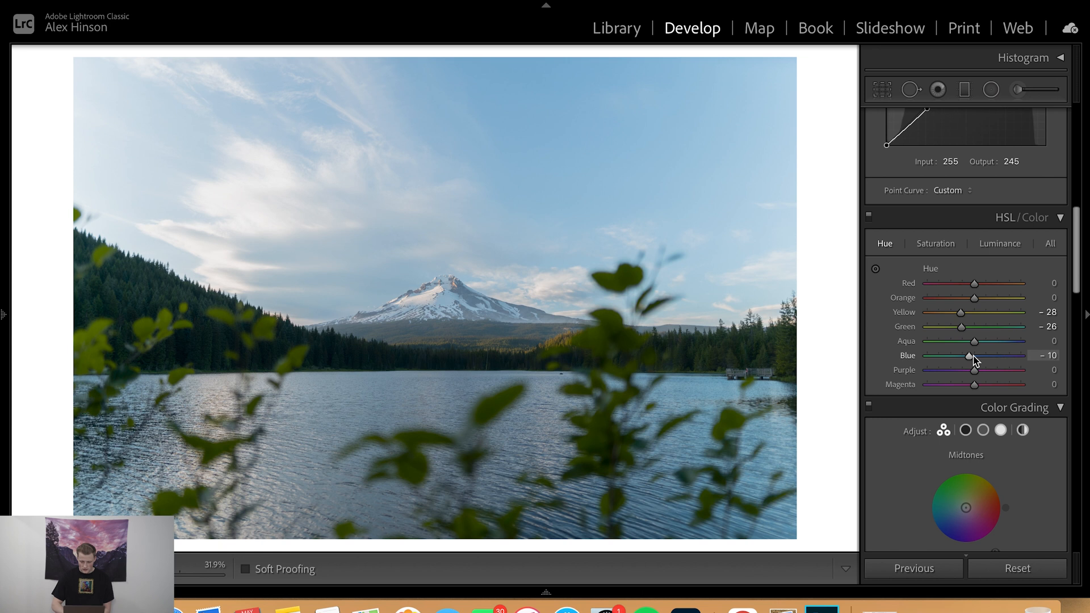
pyautogui.click(940, 248)
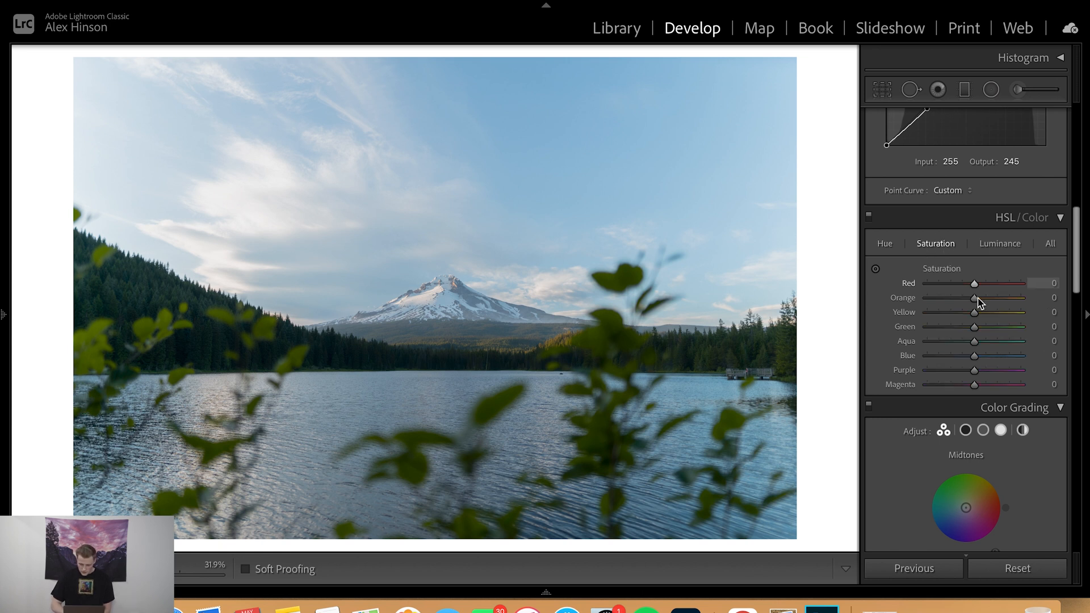
pyautogui.moveTo(976, 359)
pyautogui.mouseDown()
pyautogui.moveTo(1002, 357)
pyautogui.moveTo(982, 358)
pyautogui.moveTo(992, 361)
pyautogui.mouseUp()
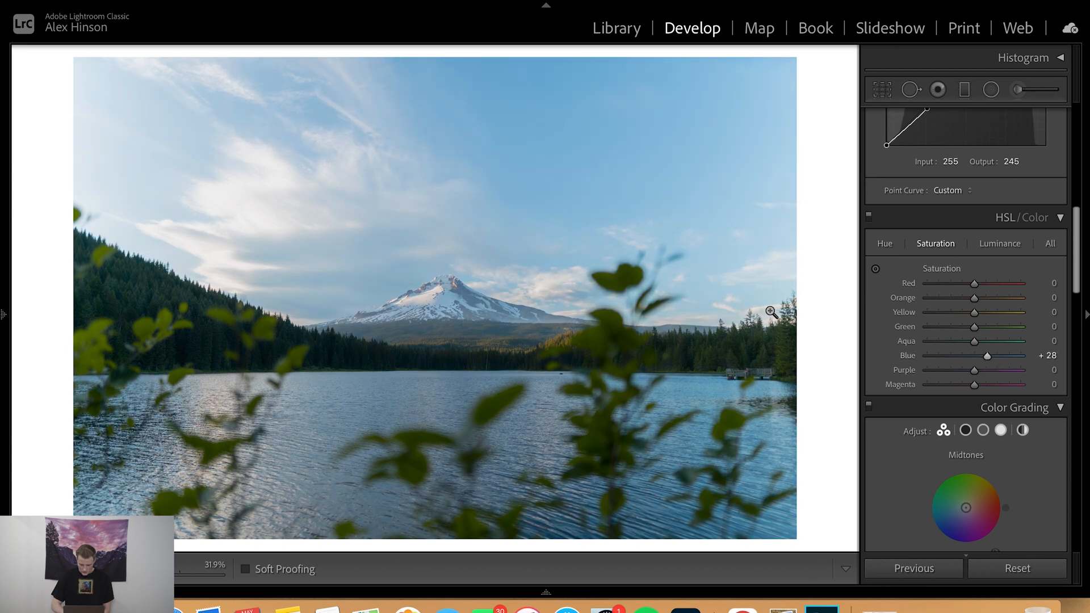
# Set the Highlights luminance in Color Grading to +40
pyautogui.scroll(-6, 1021, 429)
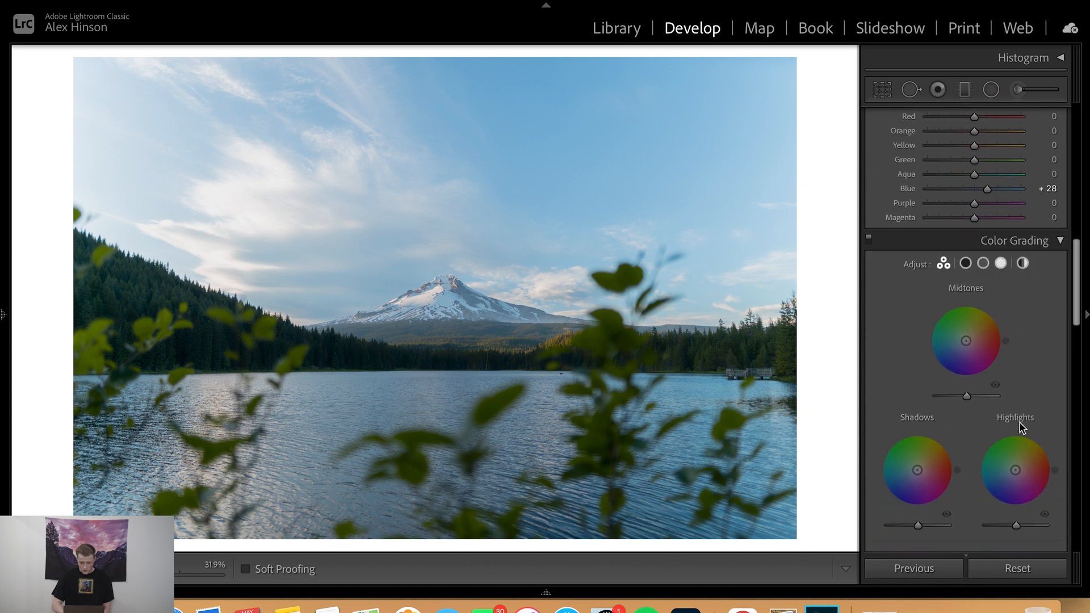
pyautogui.scroll(-1, 959, 252)
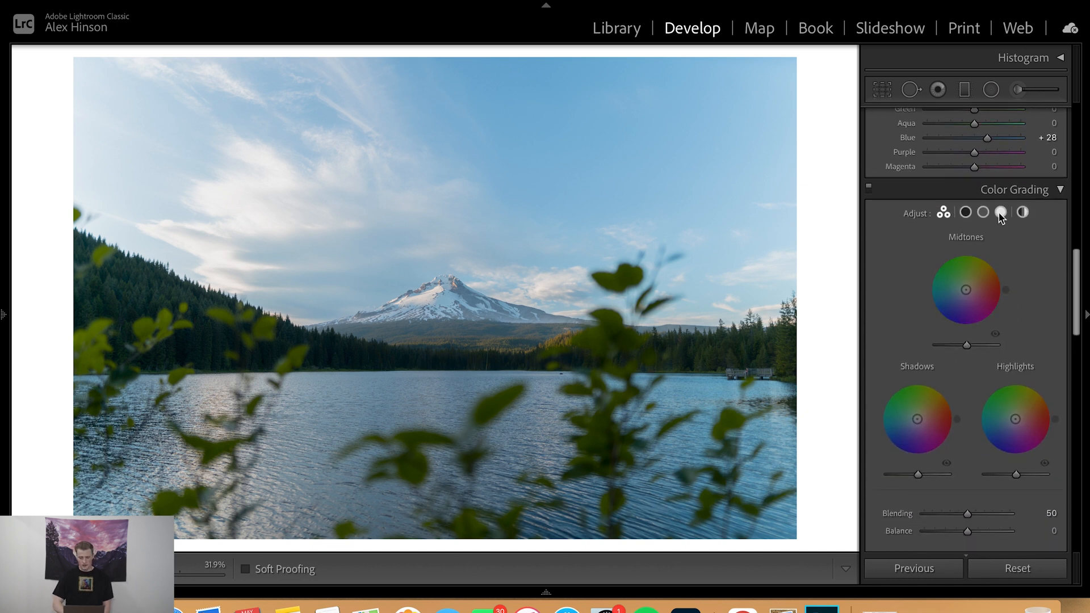
pyautogui.click(1000, 214)
pyautogui.scroll(-1, 982, 349)
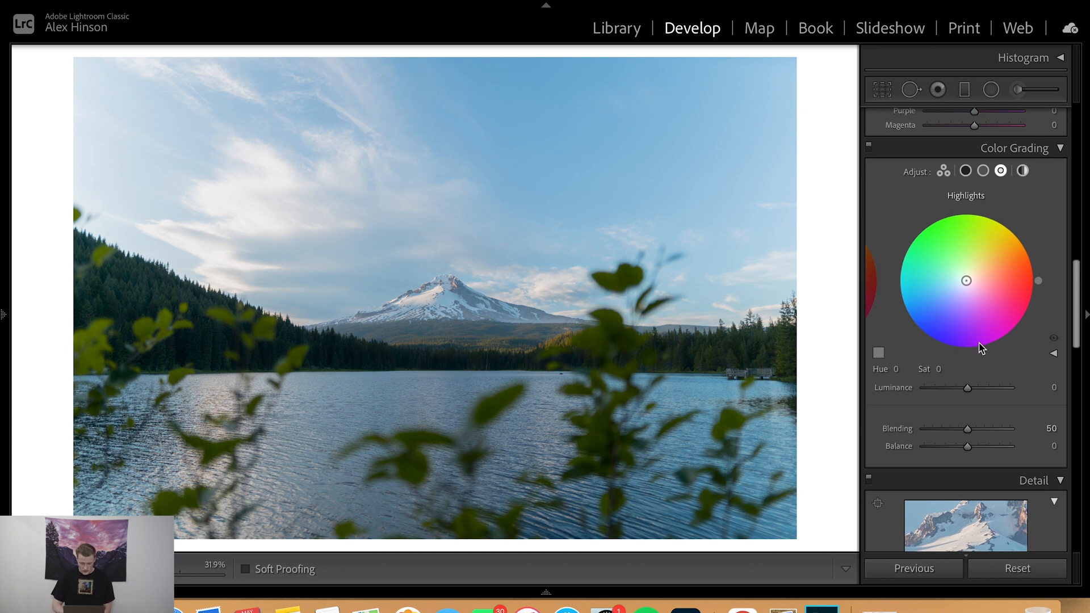
pyautogui.scroll(-1, 973, 358)
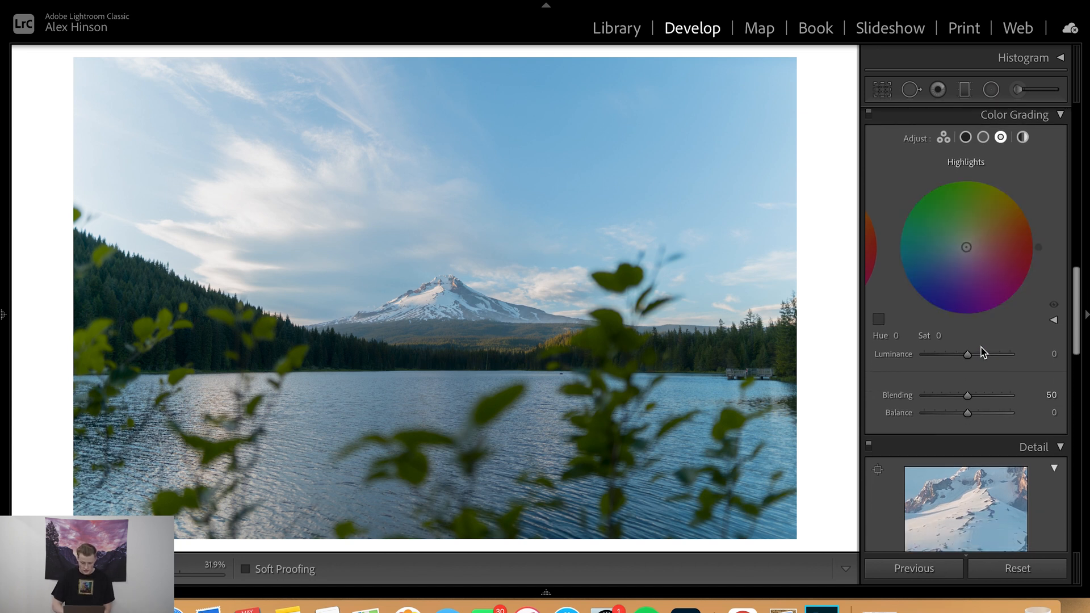
pyautogui.moveTo(968, 356); pyautogui.dragTo(1013, 357)
pyautogui.moveTo(812, 366); pyautogui.dragTo(988, 371)
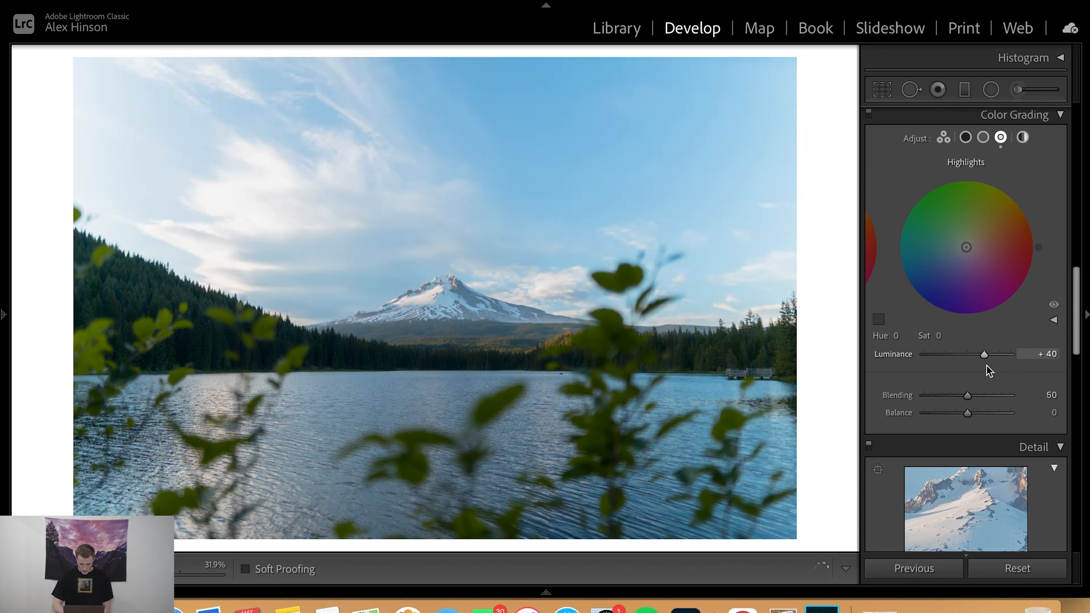
# Tint the Highlights cyan with Hue 180 and Sat 23, and compare the photo before and after
pyautogui.click(897, 337)
pyautogui.write('180')
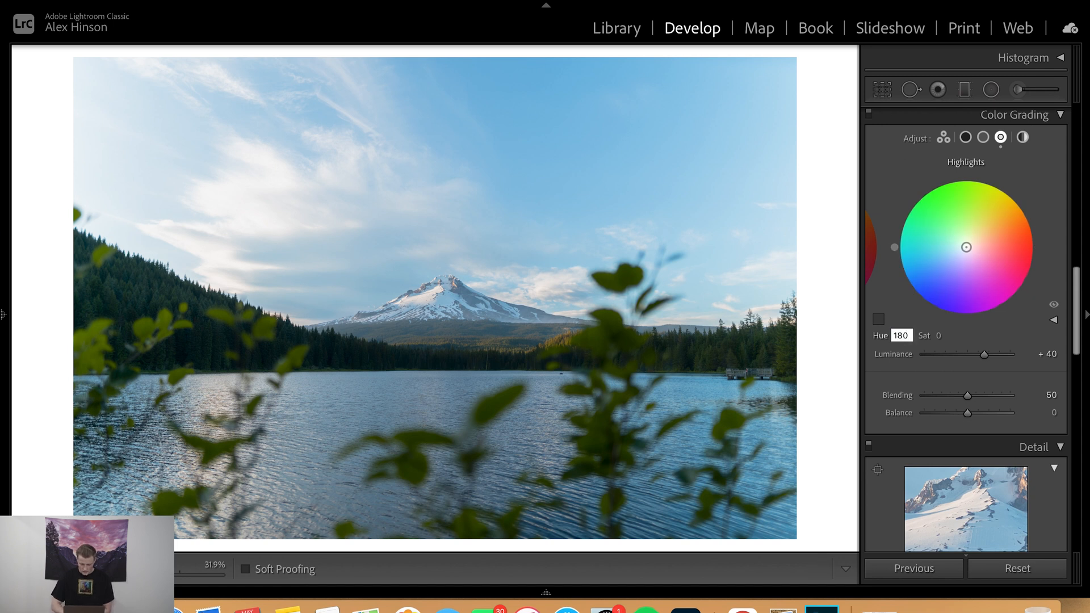
pyautogui.press('Return')
pyautogui.click(939, 338)
pyautogui.write('90')
pyautogui.press('BackSpace')
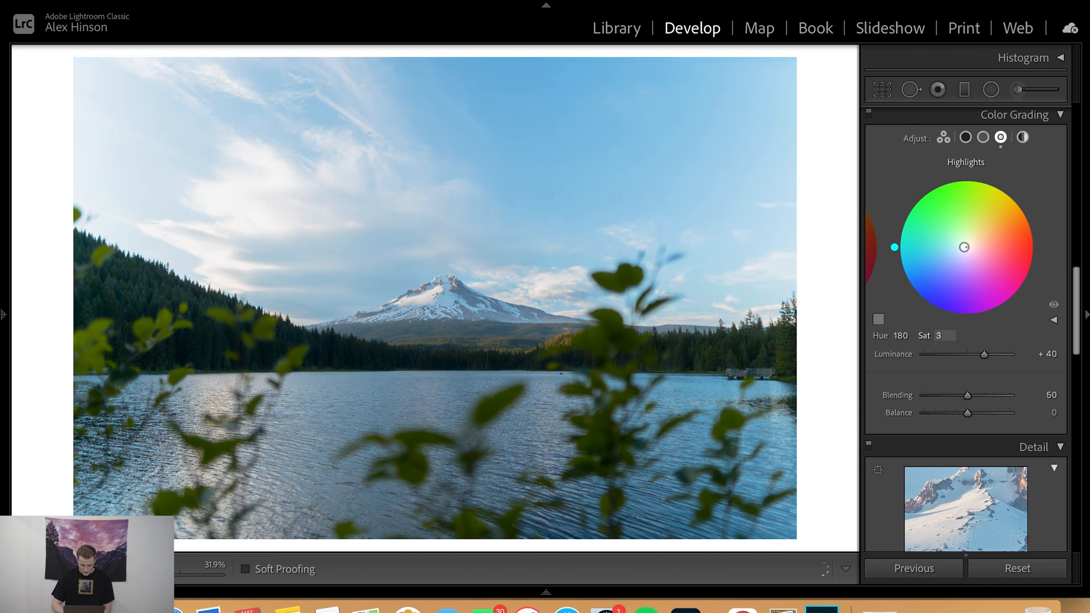
pyautogui.press('BackSpace')
pyautogui.write('26')
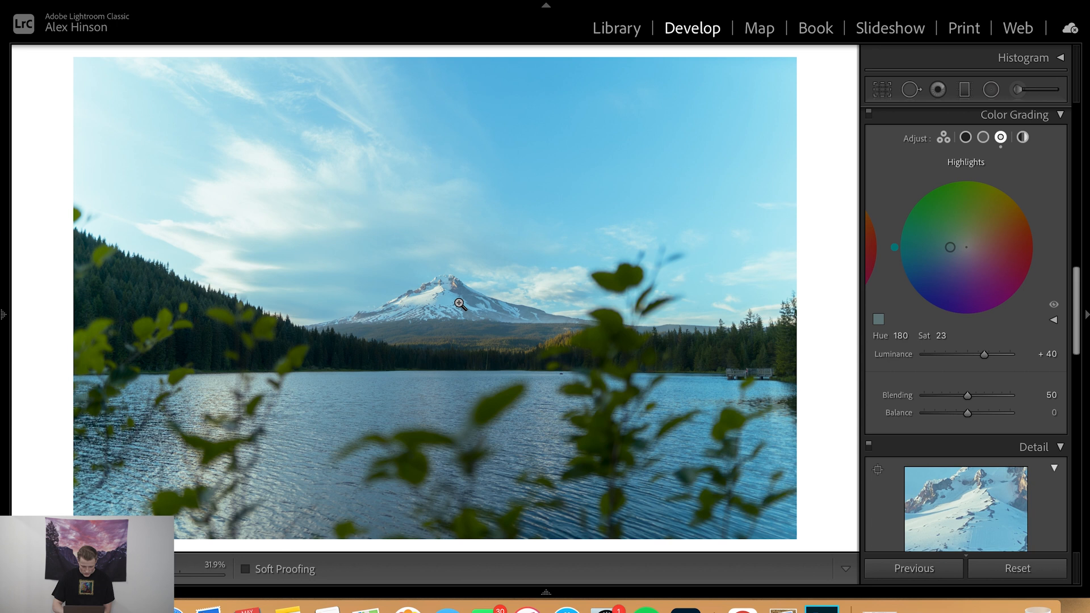
pyautogui.press('\\')
pyautogui.press('\\')
# Grade the Midtones with Luminance +18 and a subtle orange tint at Hue 38
pyautogui.click(983, 137)
pyautogui.moveTo(967, 354)
pyautogui.mouseDown()
pyautogui.moveTo(811, 355)
pyautogui.moveTo(1041, 351)
pyautogui.moveTo(862, 339)
pyautogui.moveTo(844, 340)
pyautogui.moveTo(1059, 361)
pyautogui.moveTo(925, 369)
pyautogui.moveTo(1029, 370)
pyautogui.moveTo(895, 354)
pyautogui.moveTo(1024, 358)
pyautogui.moveTo(949, 357)
pyautogui.moveTo(998, 368)
pyautogui.moveTo(966, 359)
pyautogui.moveTo(996, 368)
pyautogui.moveTo(977, 366)
pyautogui.mouseUp()
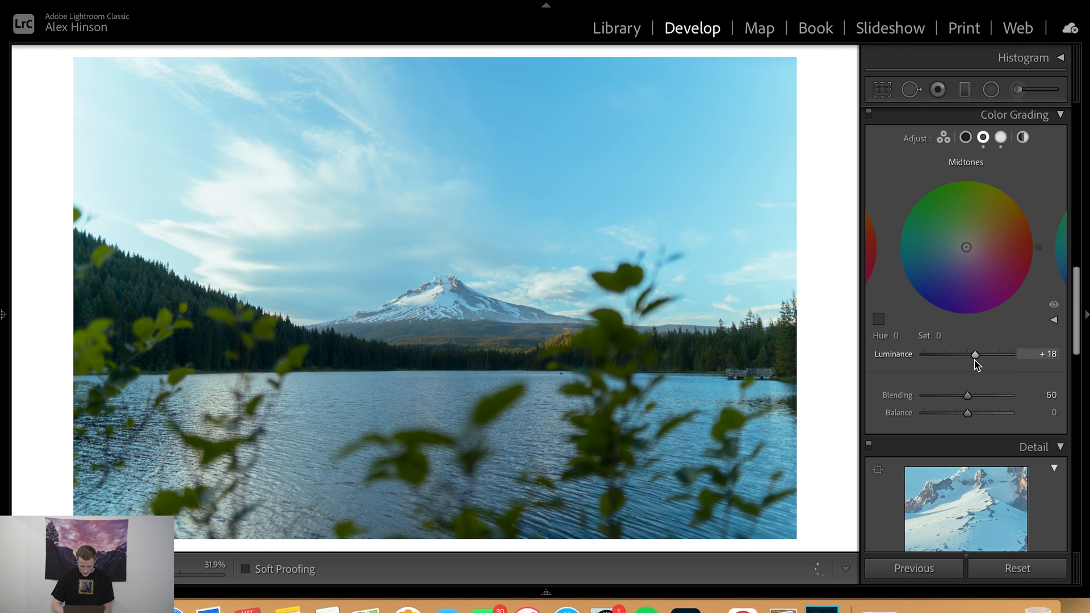
pyautogui.moveTo(966, 247); pyautogui.dragTo(1015, 215)
pyautogui.click(943, 335)
pyautogui.write('0')
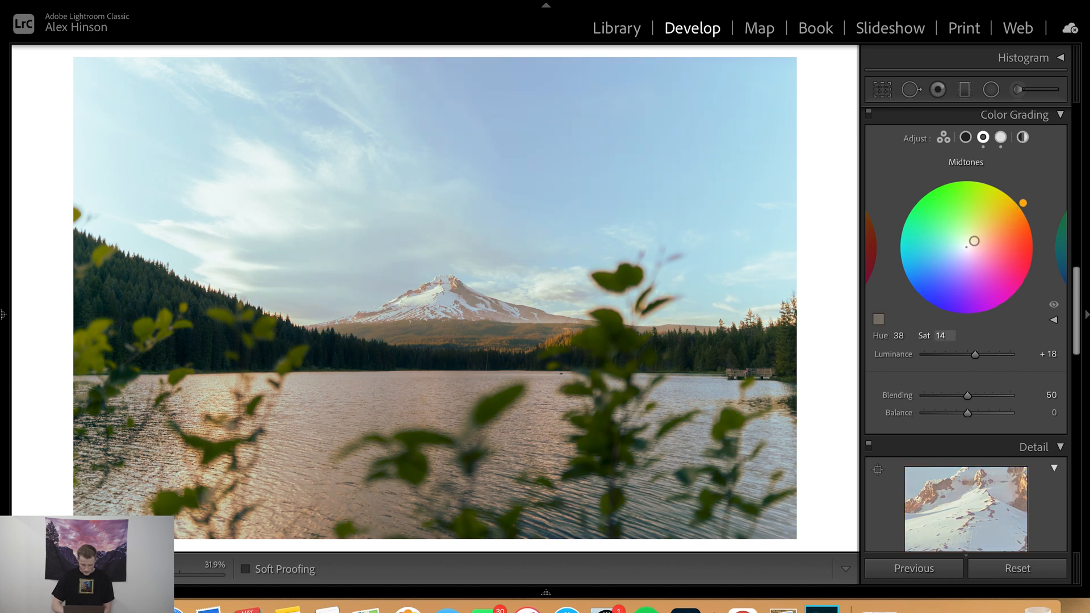
pyautogui.moveTo(966, 247); pyautogui.dragTo(976, 239)
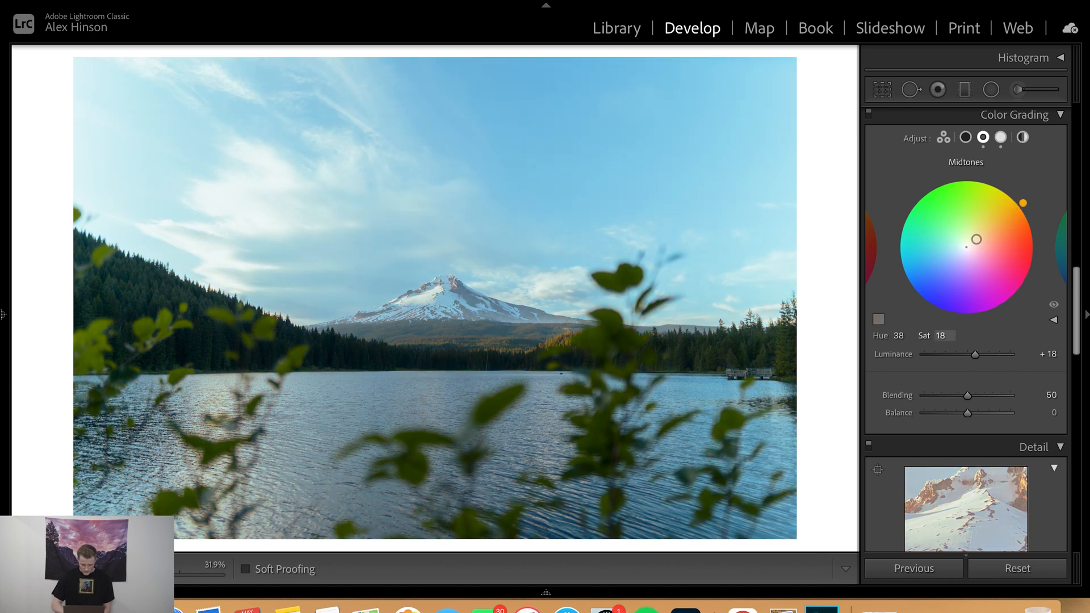
# Grade the Shadows with Luminance +35 and an orange tint of Hue 30 and Sat 37
pyautogui.click(966, 137)
pyautogui.moveTo(966, 355)
pyautogui.mouseDown()
pyautogui.moveTo(880, 357)
pyautogui.moveTo(1010, 354)
pyautogui.moveTo(982, 353)
pyautogui.mouseUp()
pyautogui.moveTo(967, 246); pyautogui.dragTo(1020, 221)
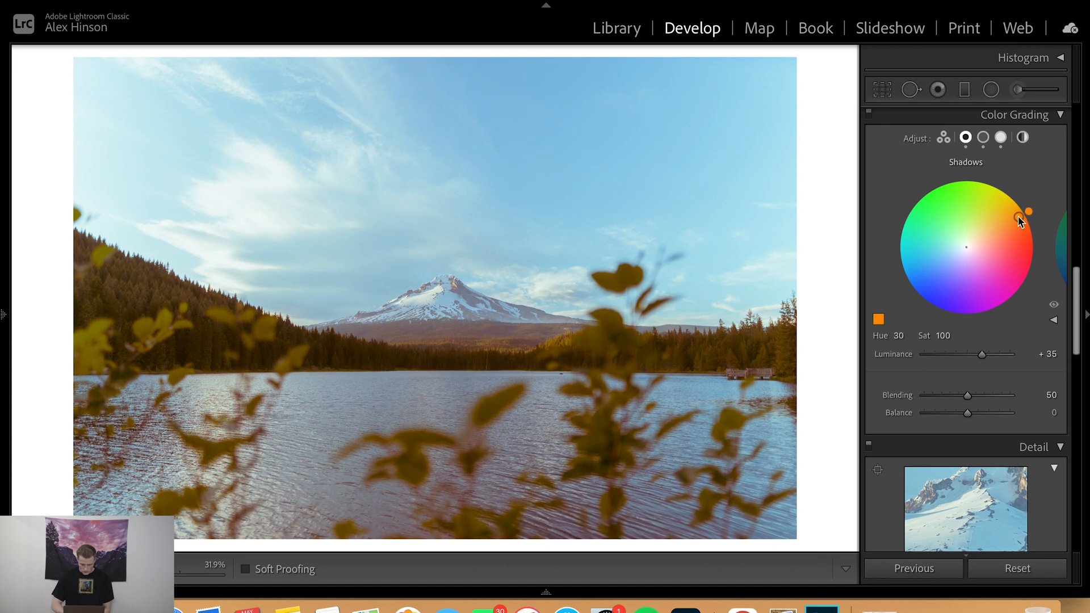
pyautogui.click(942, 335)
pyautogui.write('0')
pyautogui.moveTo(965, 246); pyautogui.dragTo(988, 234)
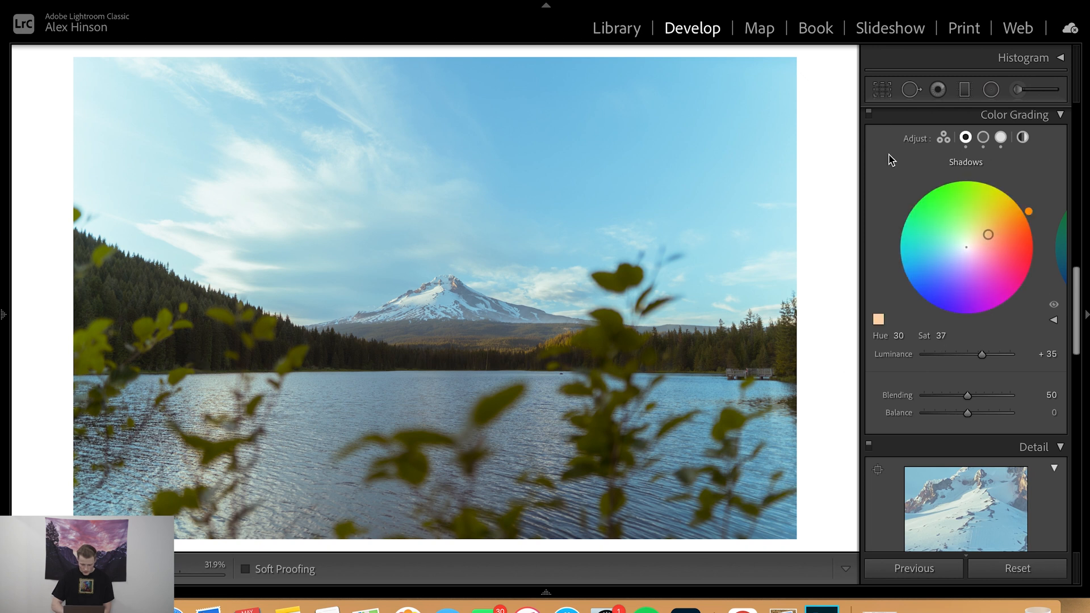
# Compare the photo with color grading off and on, and reduce the Shadows saturation to 26
pyautogui.click(869, 115)
pyautogui.click(869, 115)
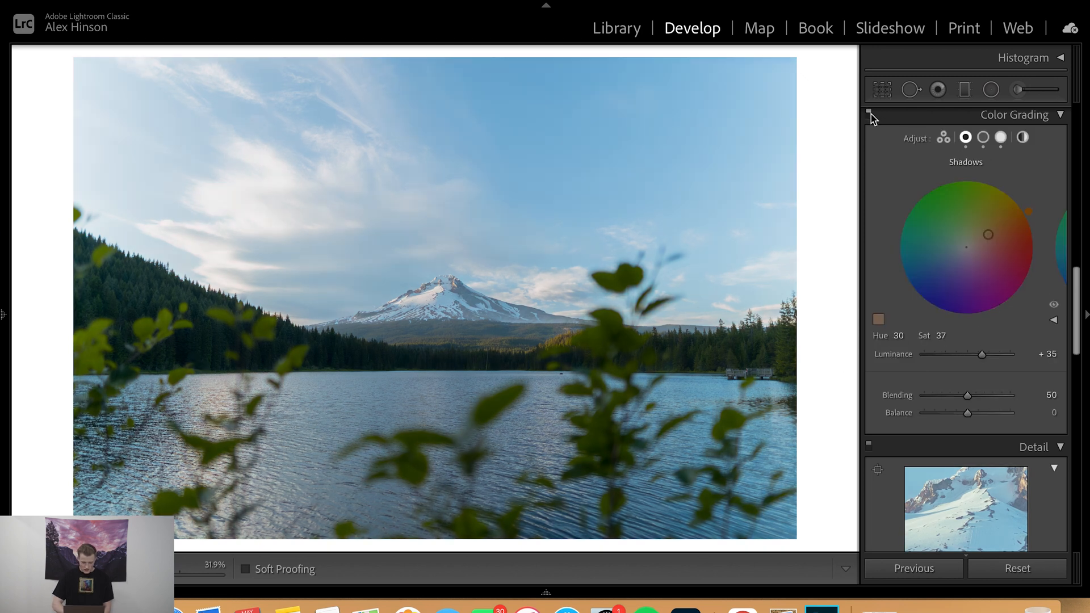
pyautogui.click(870, 116)
pyautogui.click(870, 116)
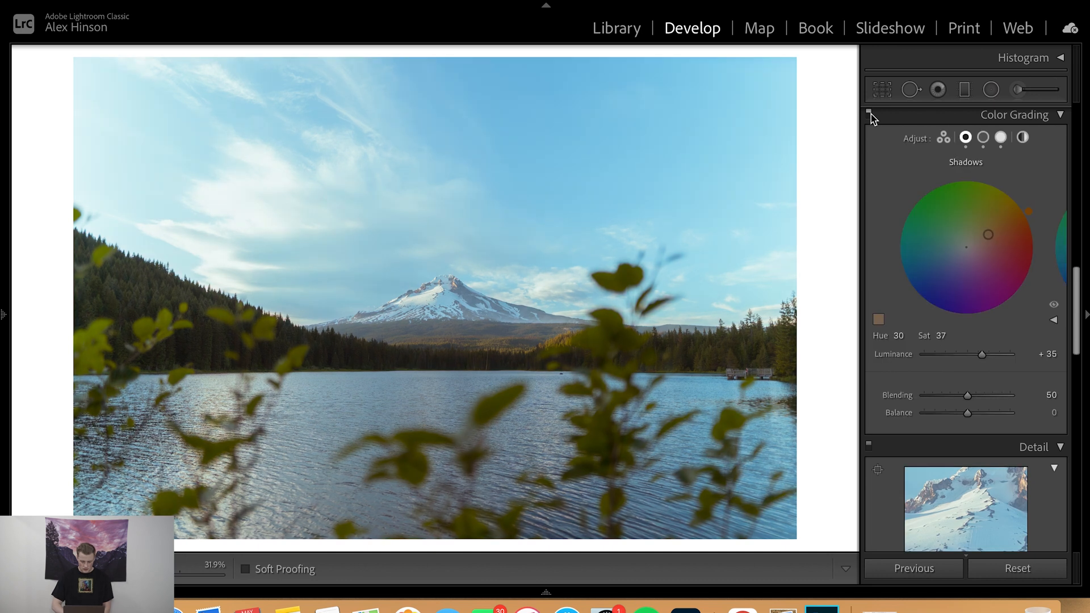
pyautogui.scroll(-1, 972, 291)
pyautogui.scroll(2, 972, 282)
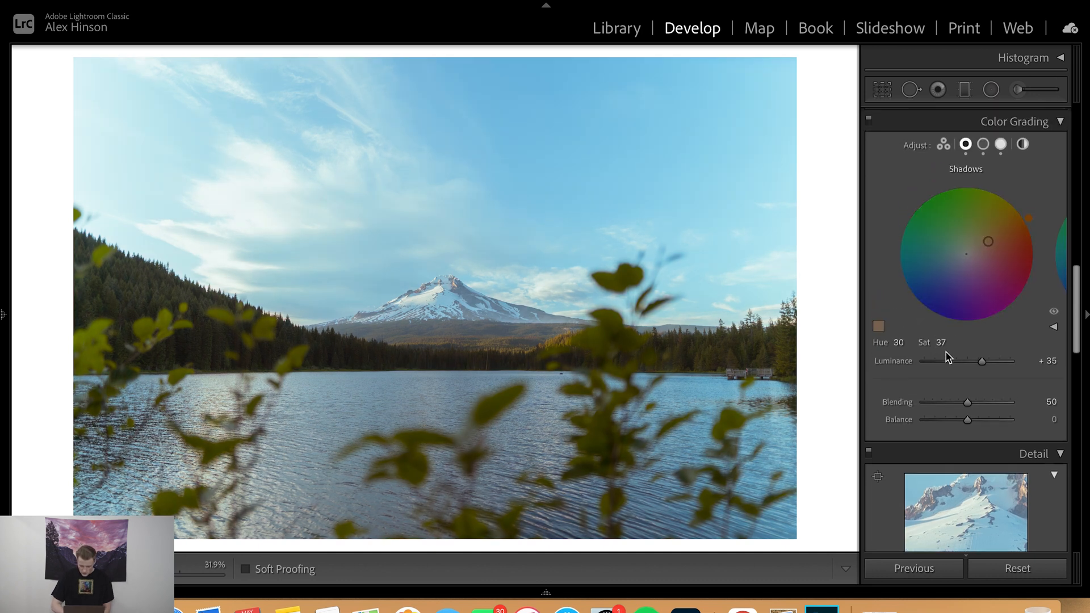
pyautogui.moveTo(944, 345); pyautogui.dragTo(941, 344)
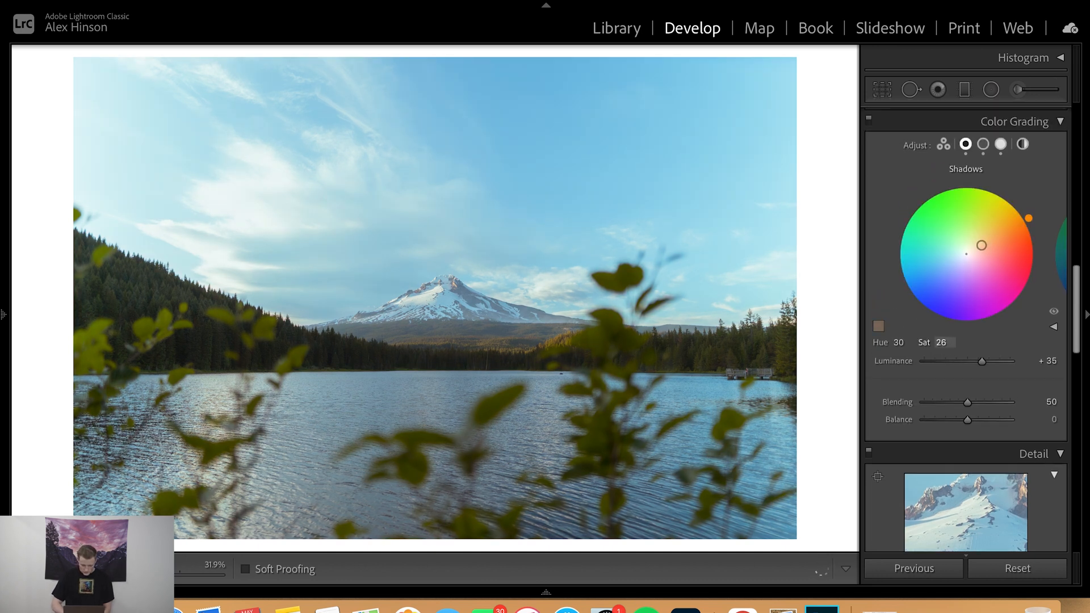
# Add film grain to the photo with an Amount of 35 in the Effects settings
pyautogui.scroll(-15, 946, 346)
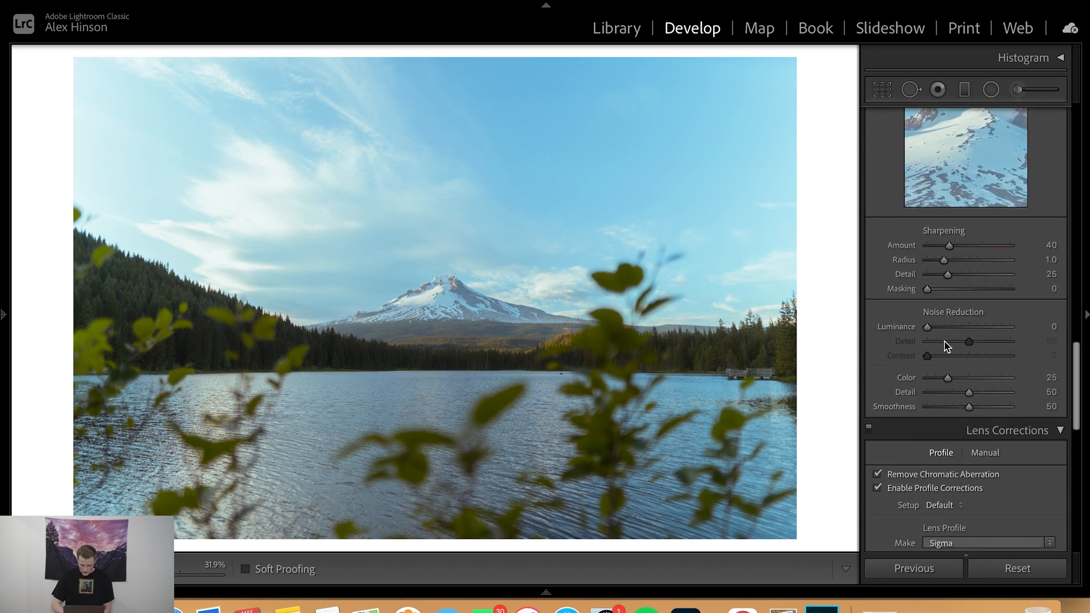
pyautogui.scroll(-12, 945, 346)
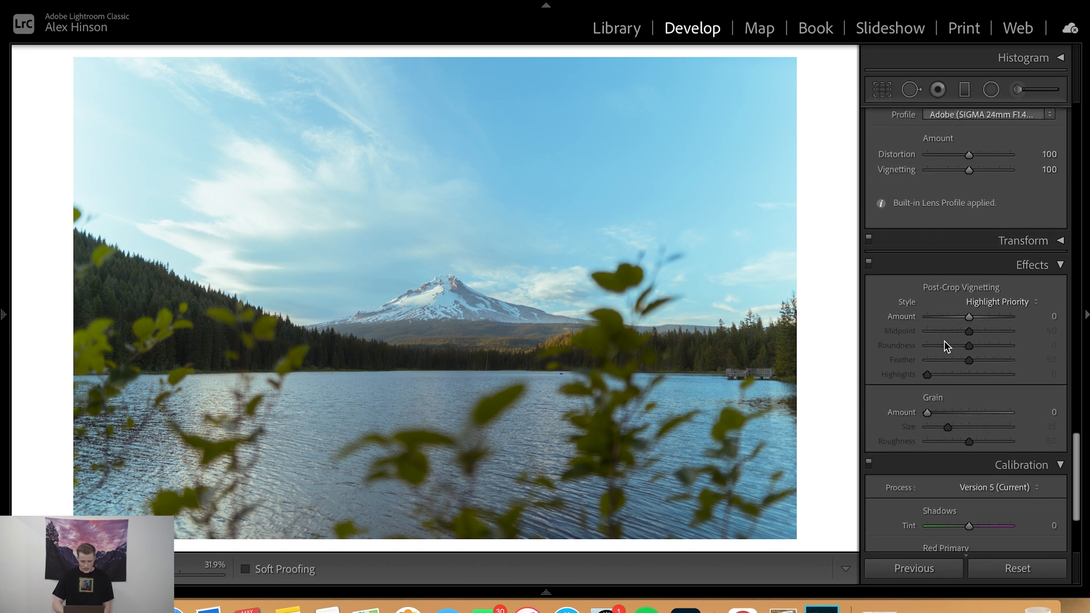
pyautogui.click(464, 287)
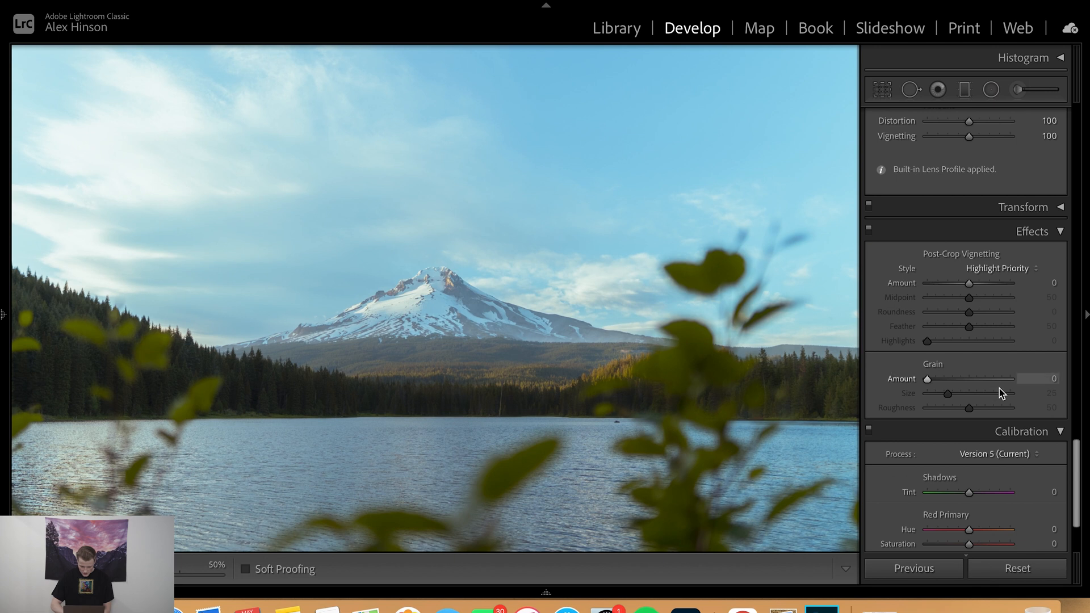
pyautogui.press('super+equal')
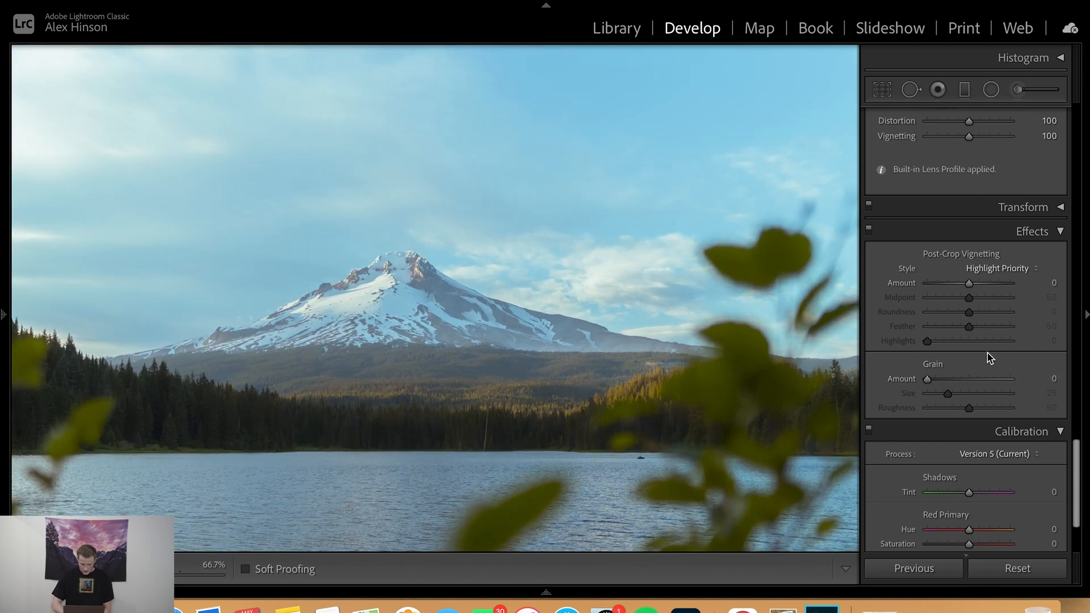
pyautogui.click(1039, 379)
pyautogui.write('25')
pyautogui.press('Return')
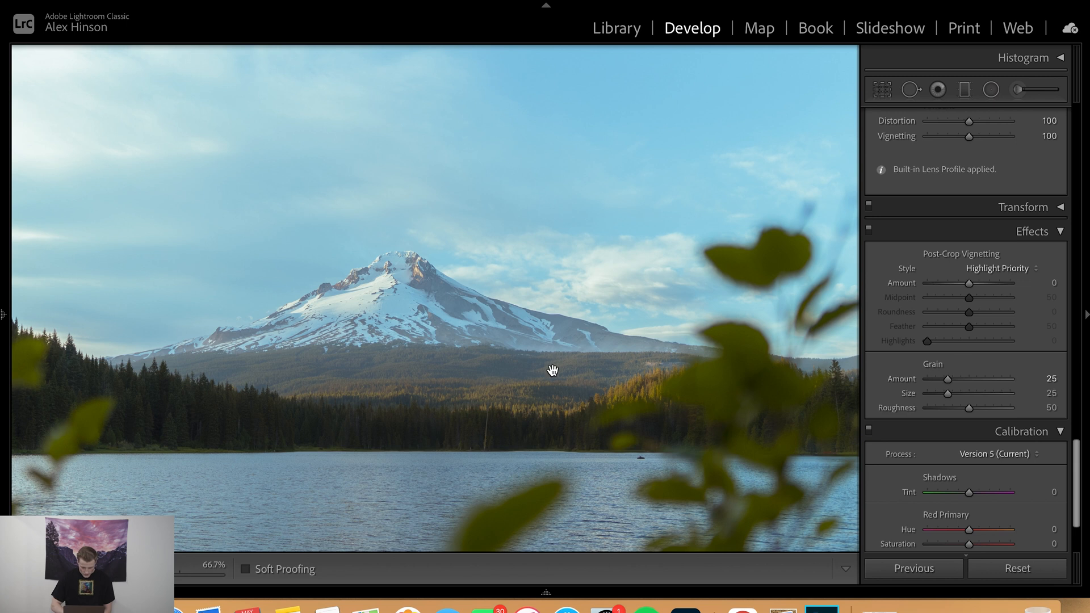
pyautogui.click(1051, 381)
pyautogui.write('35')
pyautogui.press('Return')
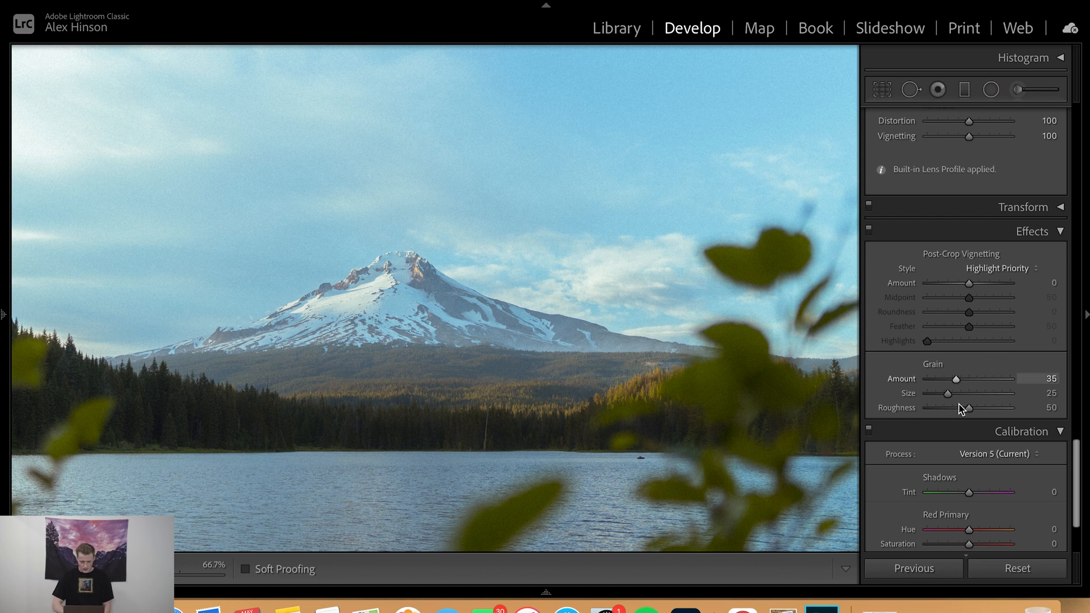
# Inspect the grain on the mountain up close, and compare the full photo before and after the edits
pyautogui.click(445, 272)
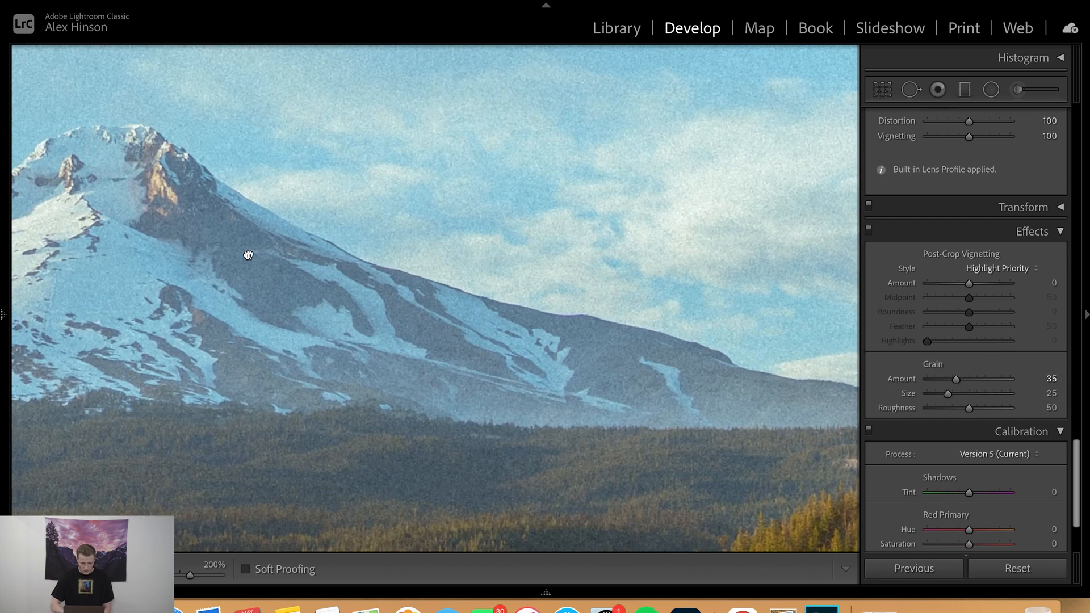
pyautogui.moveTo(246, 253); pyautogui.dragTo(516, 253)
pyautogui.click(438, 243)
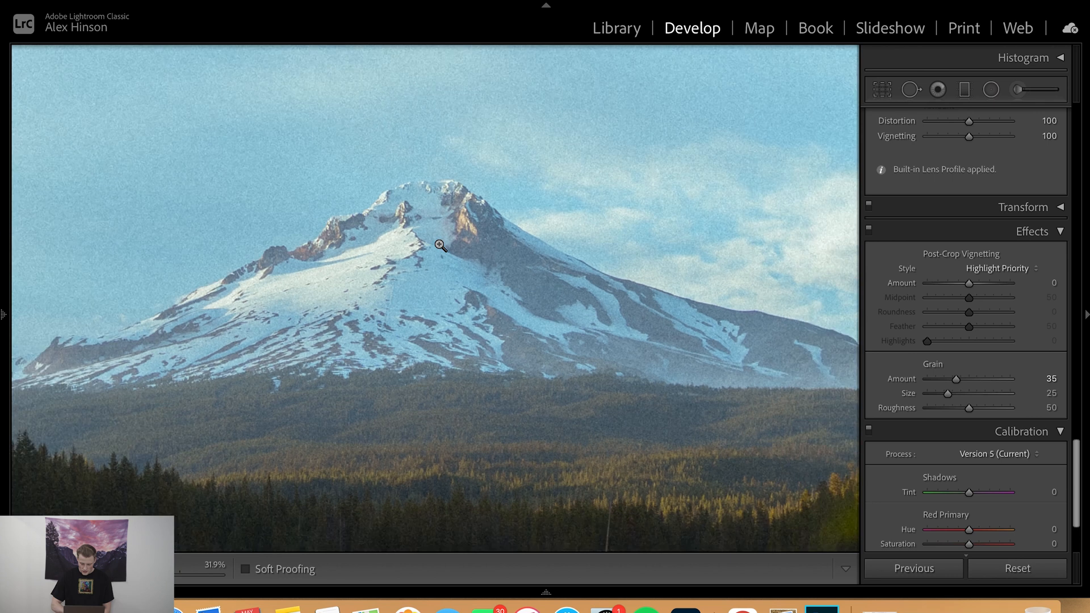
pyautogui.press('\\')
pyautogui.press('\\')
pyautogui.press('\\')
pyautogui.press('\\')
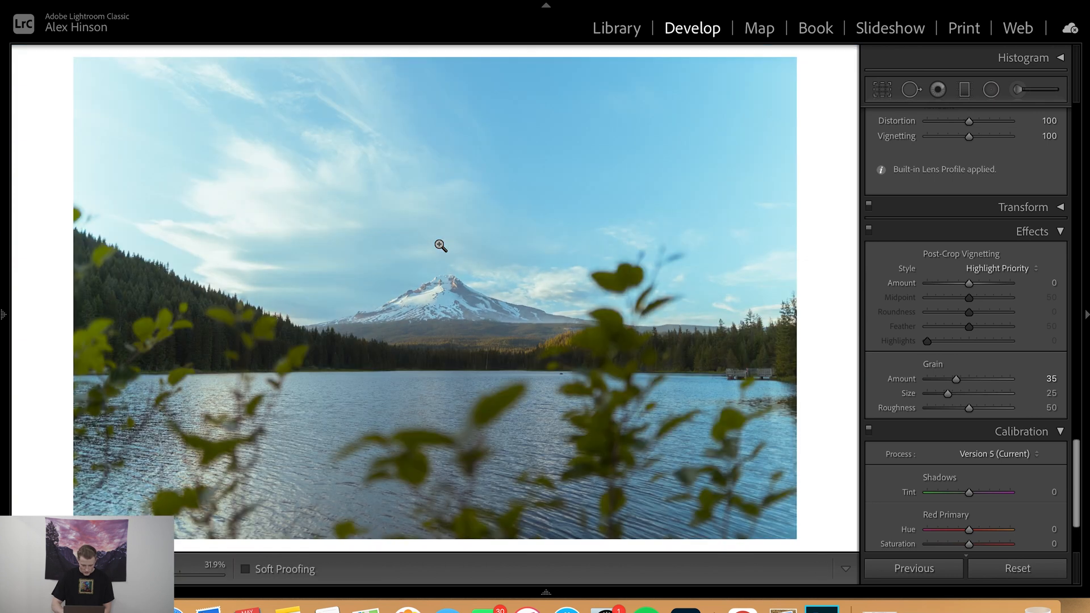
# Draw a horizontal graduated filter from the upper sky down across the lake, centred near the mountain peak
pyautogui.scroll(15, 974, 299)
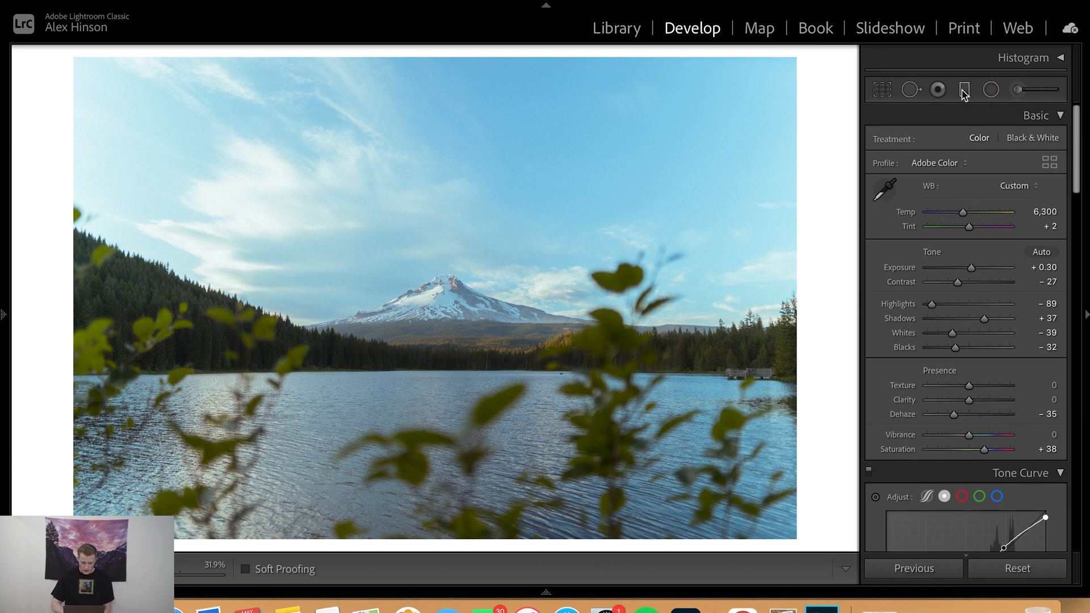
pyautogui.click(963, 90)
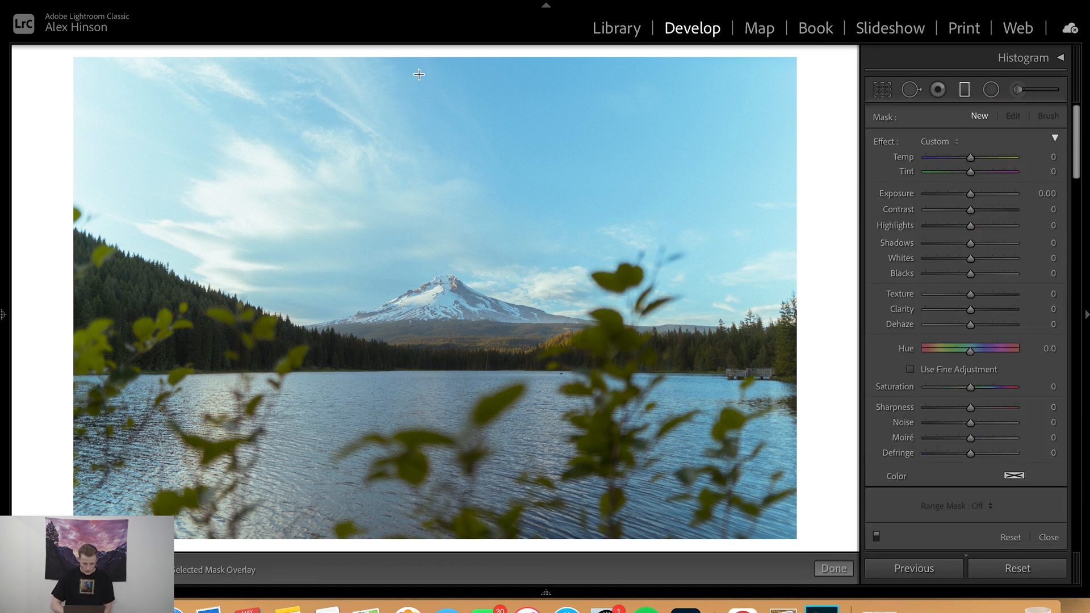
pyautogui.moveTo(419, 73); pyautogui.dragTo(419, 505)
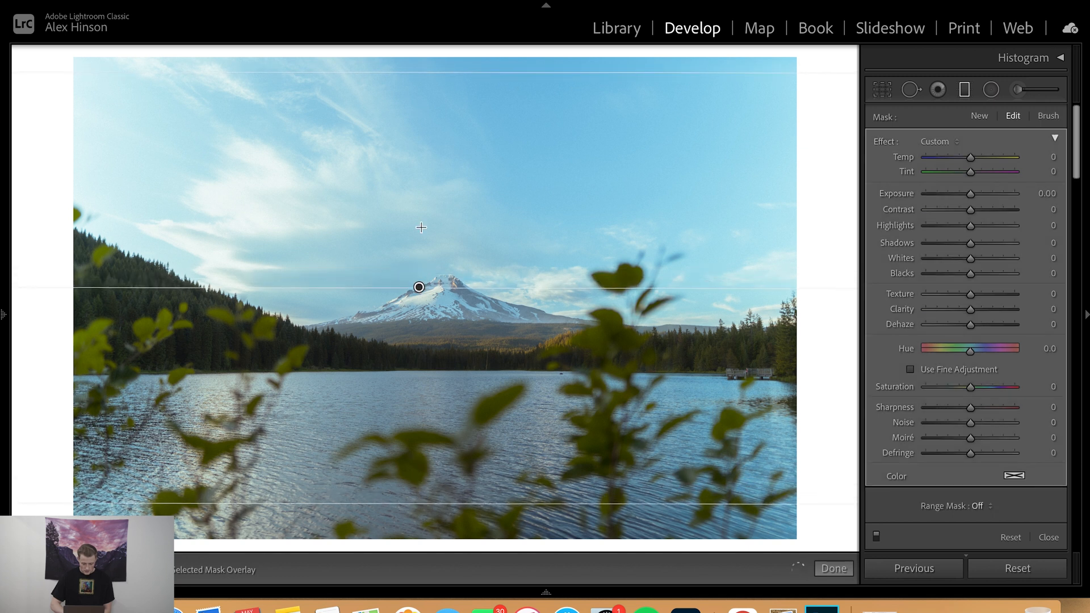
pyautogui.moveTo(420, 289)
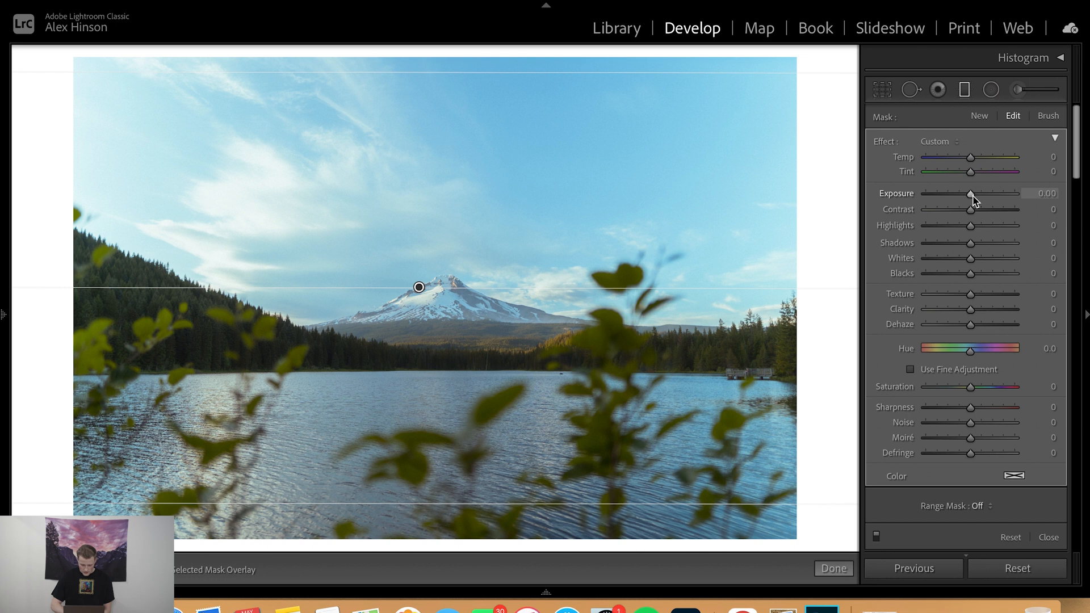
# Set the sky gradient to Exposure 0.40, Contrast 52, Highlights -48 and Shadows 9, and compare it off and on
pyautogui.moveTo(972, 198); pyautogui.dragTo(975, 199)
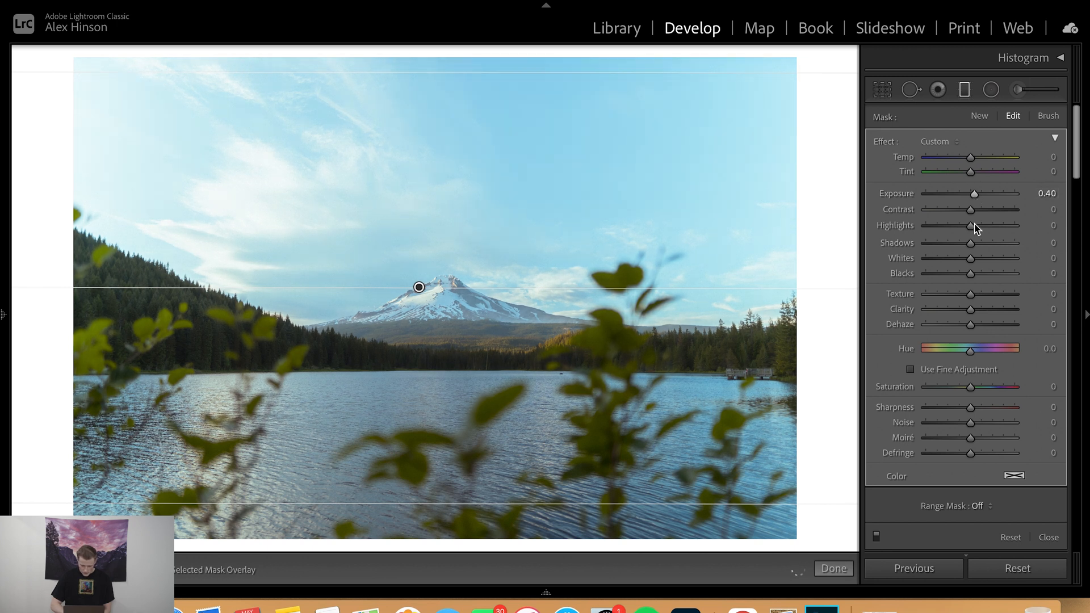
pyautogui.moveTo(971, 244)
pyautogui.mouseDown()
pyautogui.moveTo(1037, 250)
pyautogui.moveTo(975, 251)
pyautogui.mouseUp()
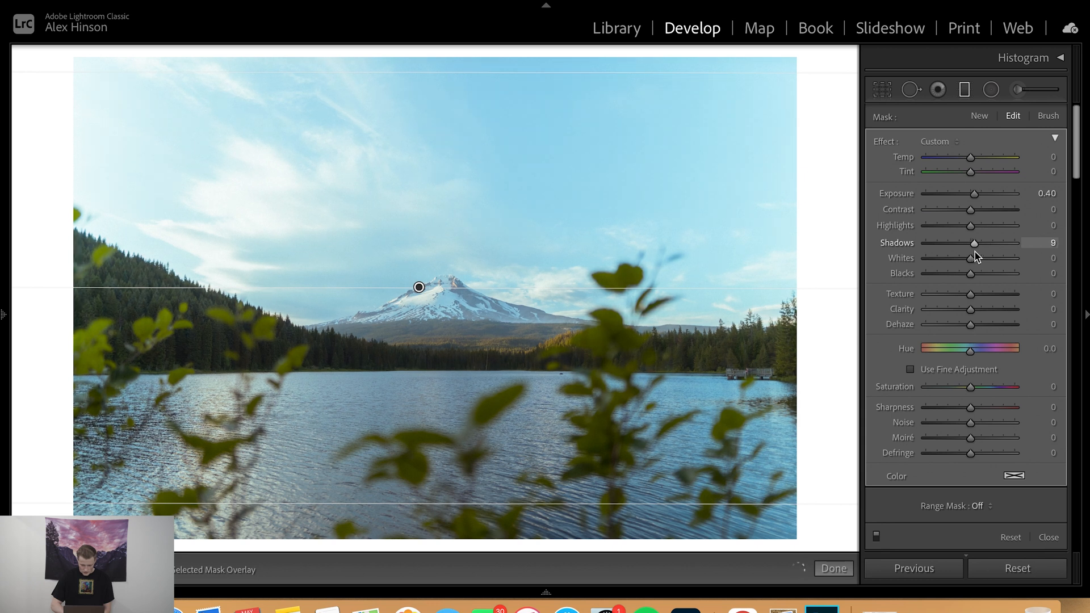
pyautogui.moveTo(970, 210); pyautogui.dragTo(948, 227)
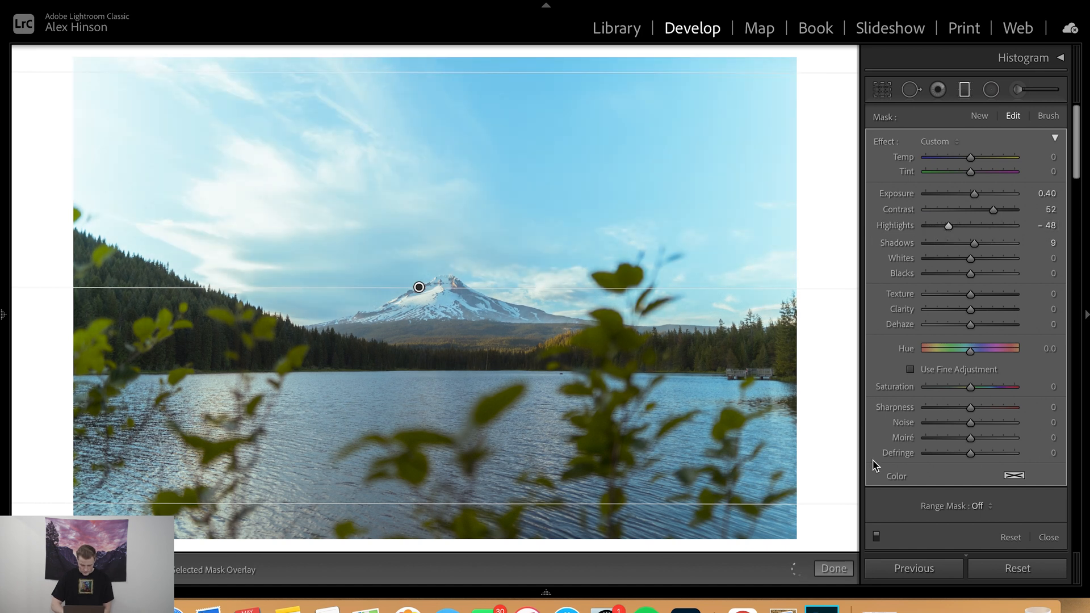
pyautogui.click(876, 536)
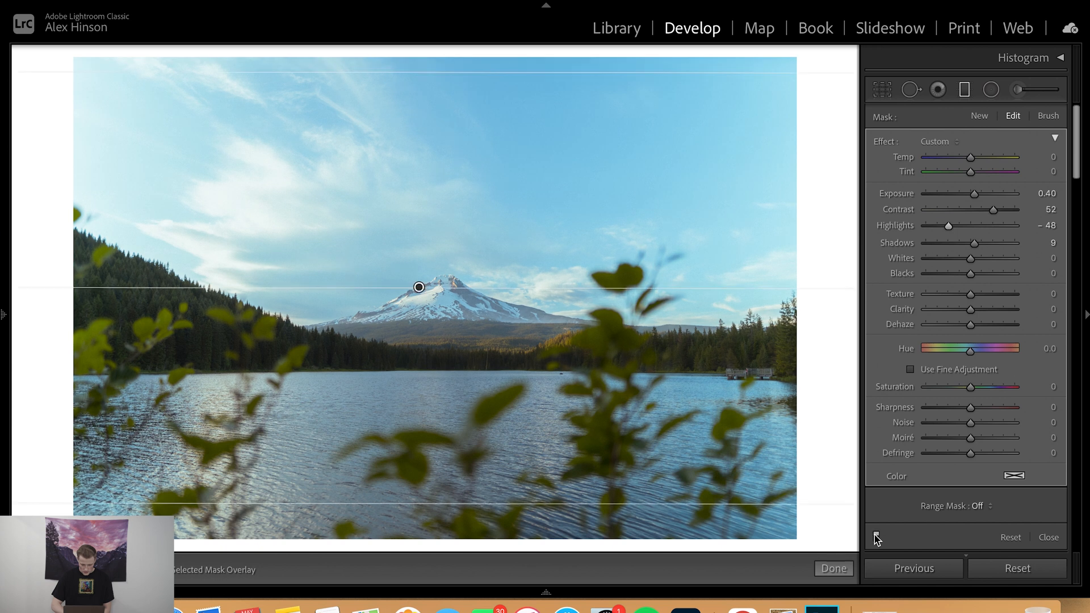
pyautogui.click(875, 537)
pyautogui.press('Return')
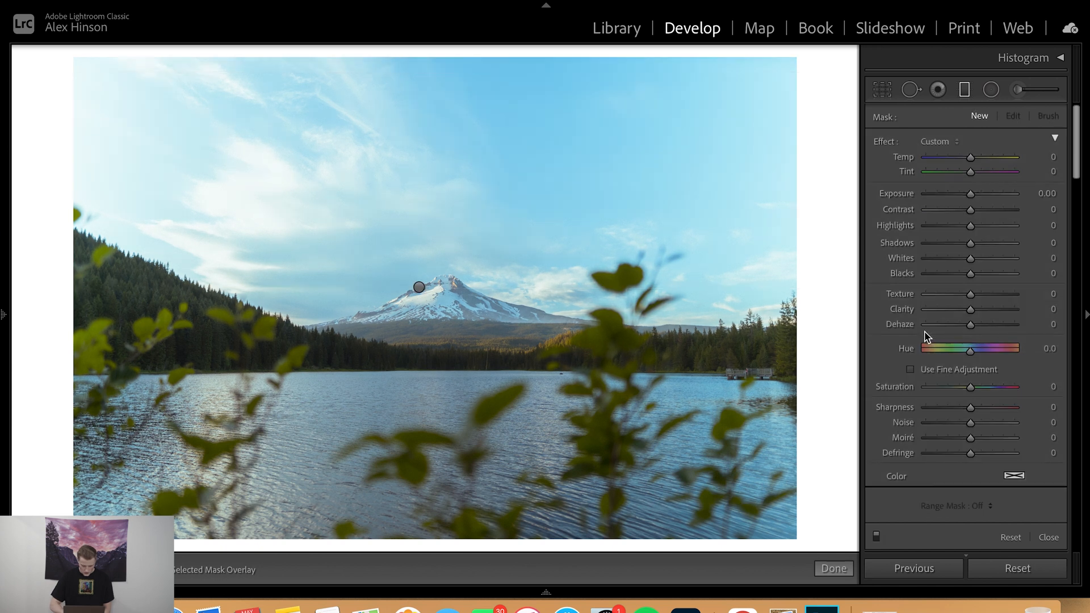
# Draw a second graduated filter from the lake's lower edge up into the sky, check its mask overlay, and shift its centre just below the shoreline
pyautogui.moveTo(437, 530); pyautogui.dragTo(438, 185)
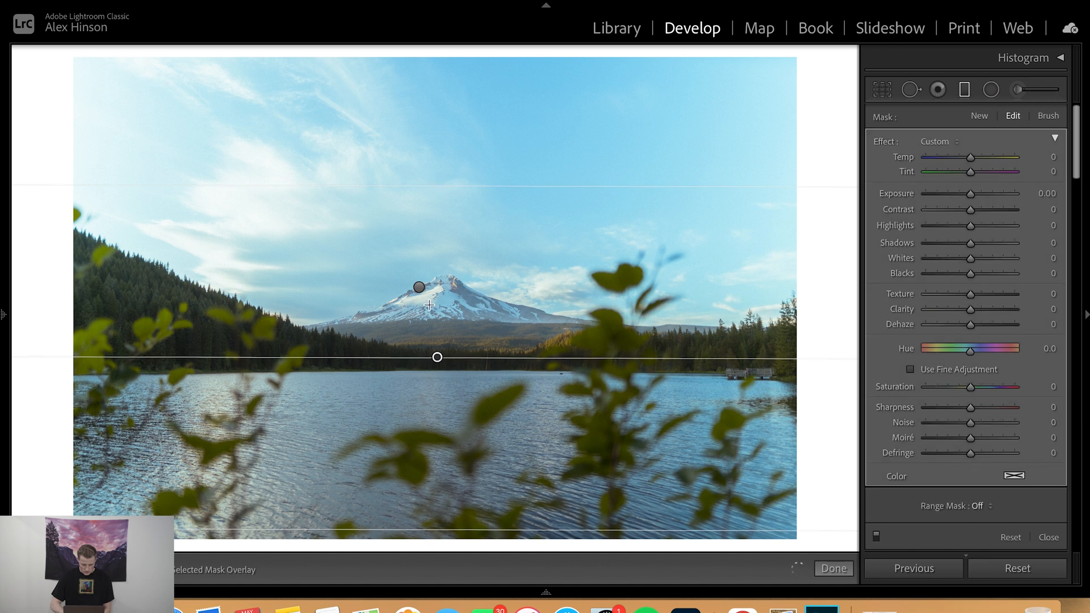
pyautogui.press('o')
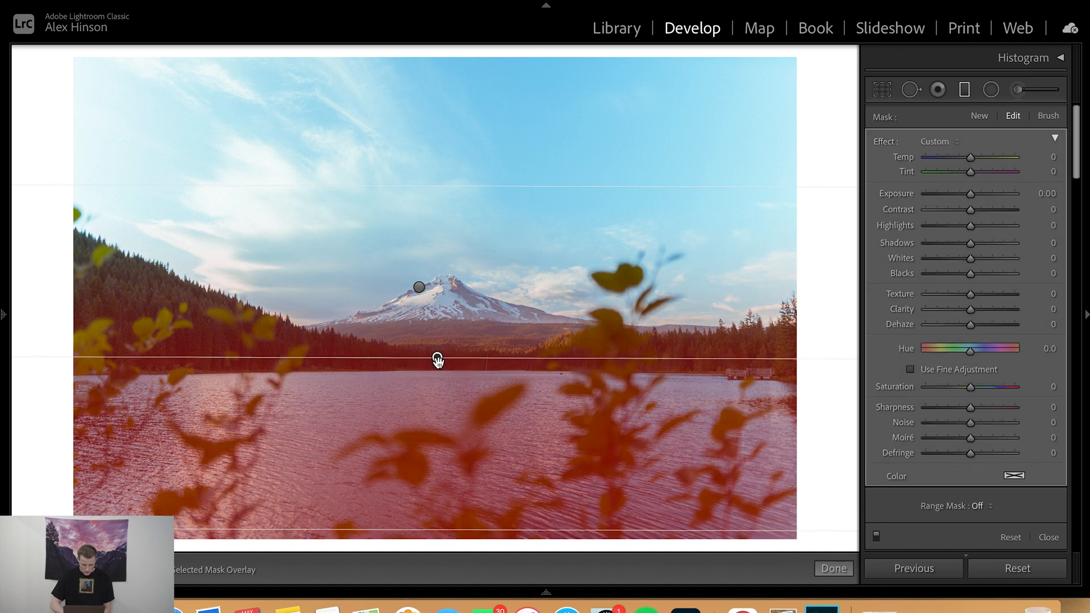
pyautogui.press('o')
pyautogui.moveTo(438, 358); pyautogui.dragTo(435, 386)
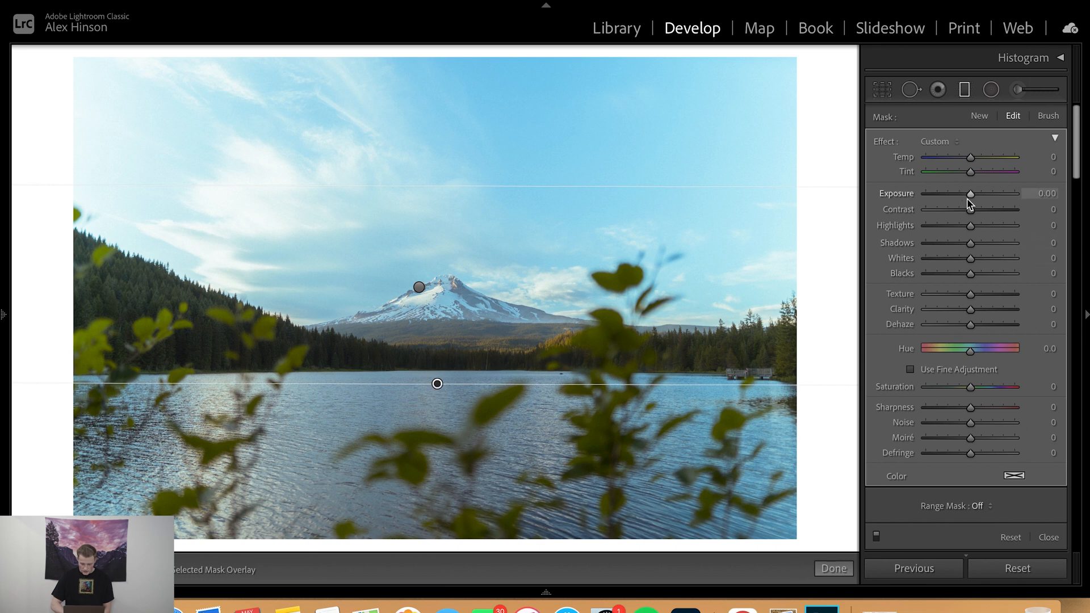
# Darken the lake gradient with Exposure -0.40 and slightly lower Shadows, and close the graduated filter
pyautogui.press('Down')
pyautogui.press('Down')
pyautogui.press('Down')
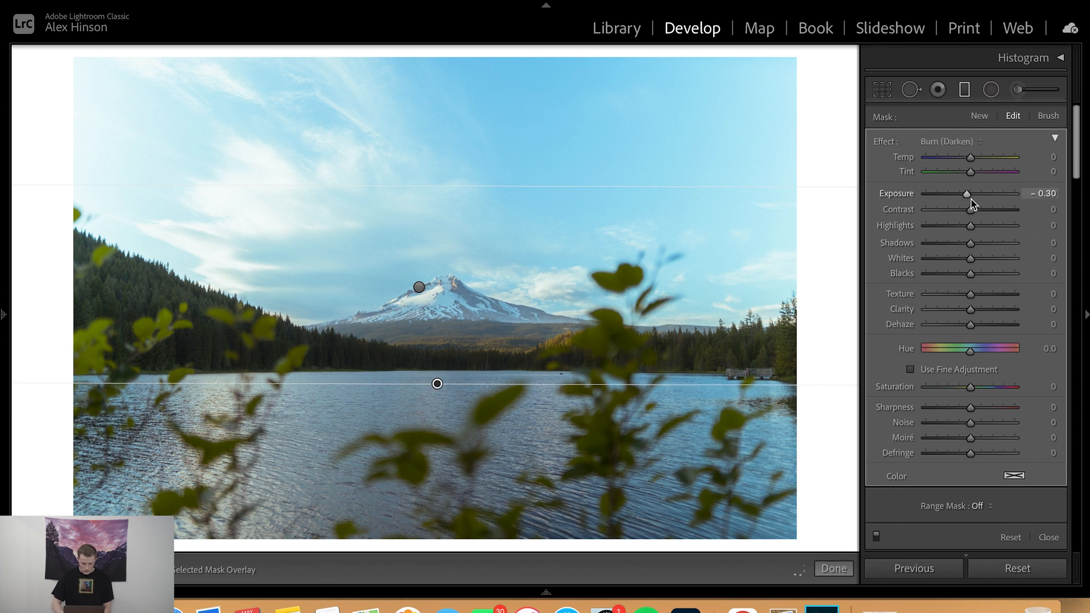
pyautogui.press('Down')
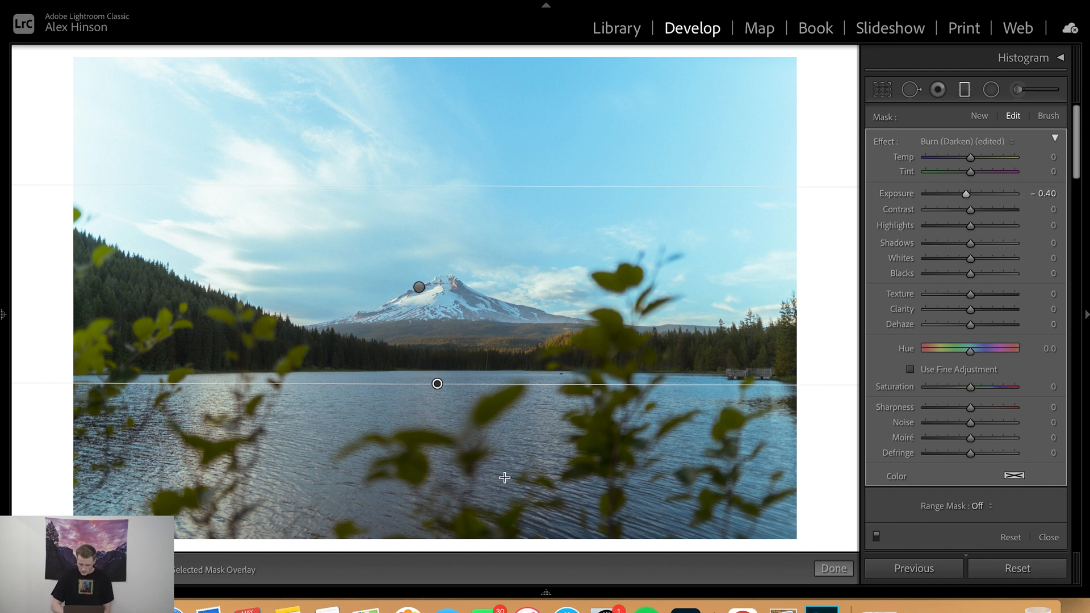
pyautogui.moveTo(969, 244)
pyautogui.mouseDown()
pyautogui.moveTo(929, 244)
pyautogui.moveTo(962, 245)
pyautogui.mouseUp()
pyautogui.press('m')
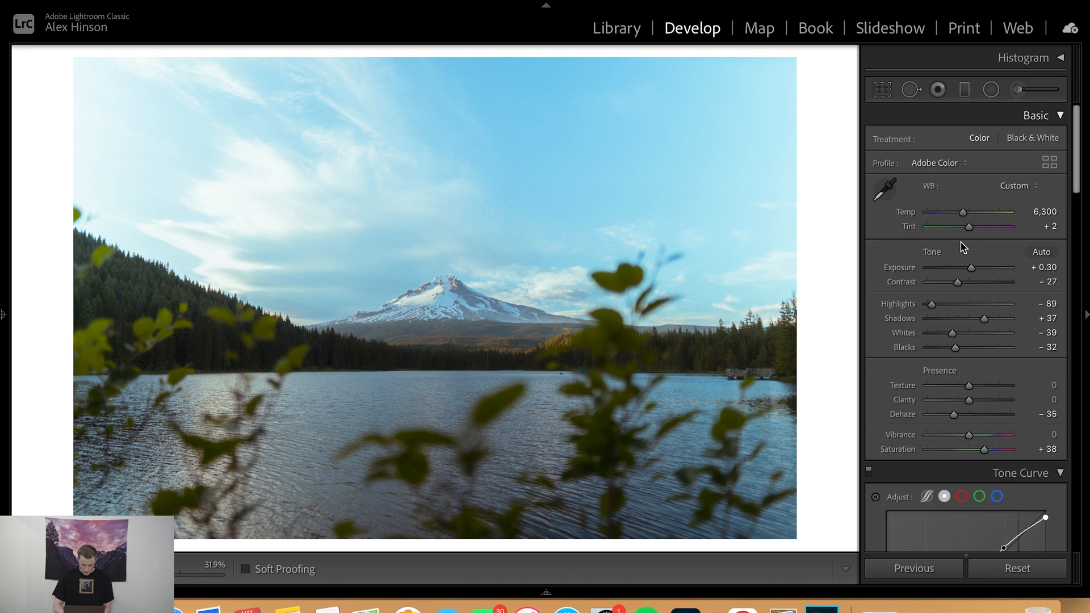
# Compare the finished lake photo repeatedly with its unedited version
pyautogui.press('\\')
pyautogui.press('\\')
pyautogui.press('\\')
pyautogui.press('\\')
pyautogui.press('\\')
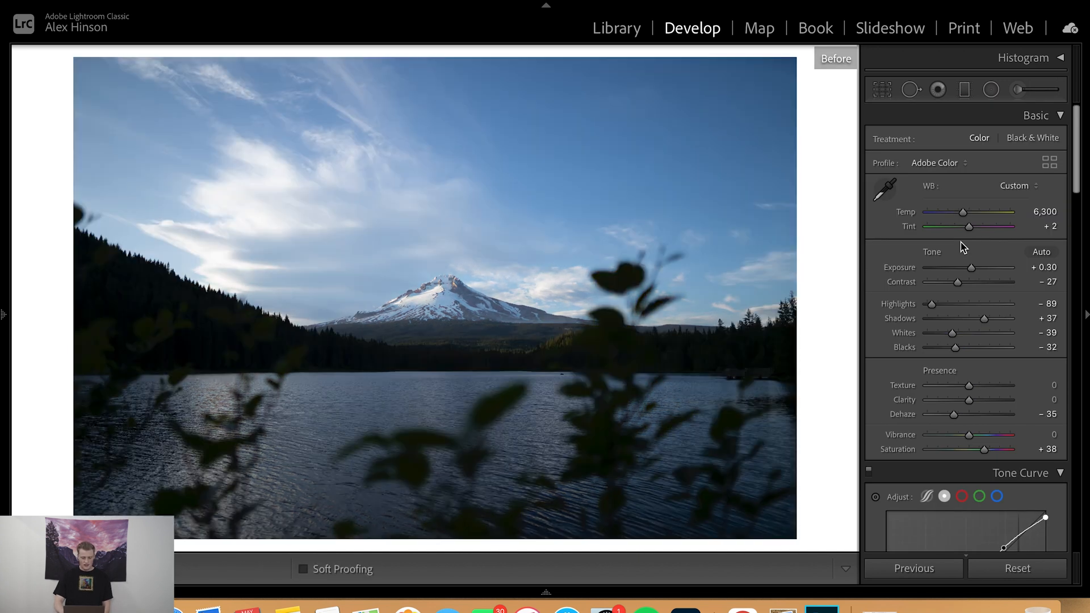
pyautogui.press('\\')
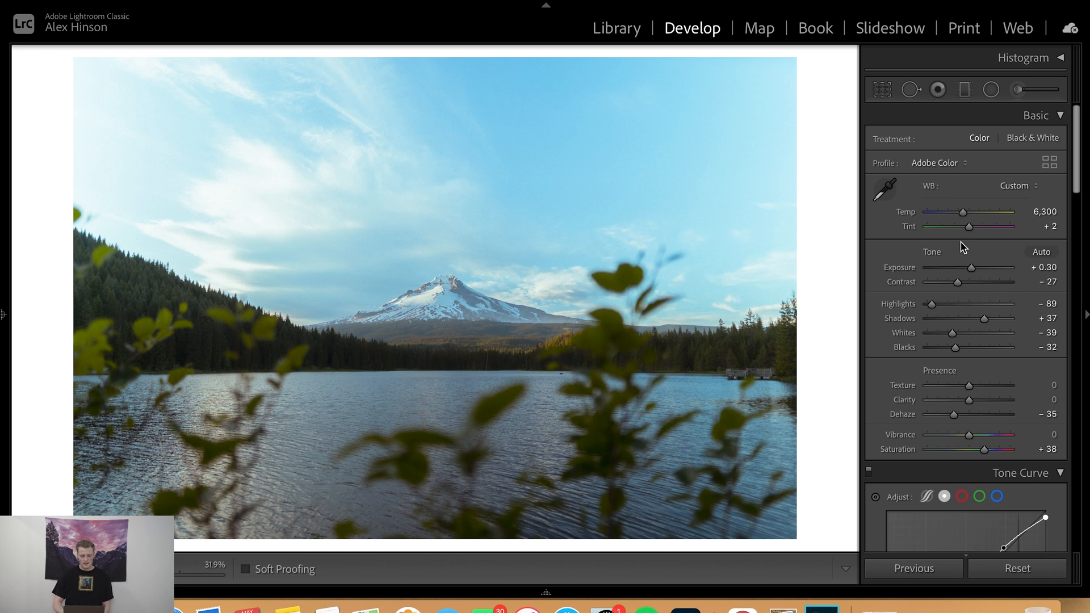
pyautogui.press('\\')
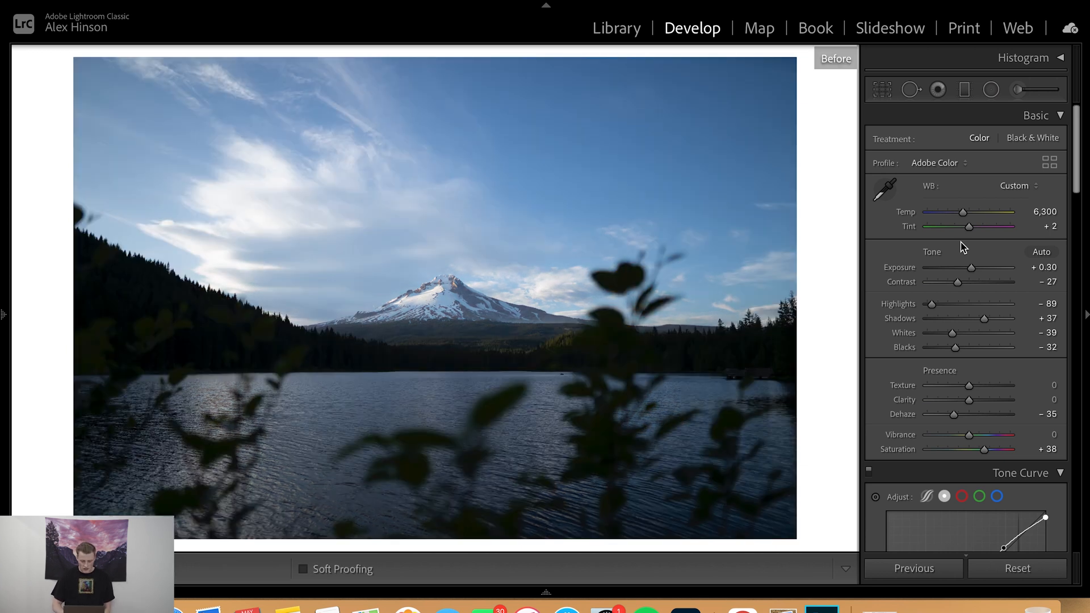
pyautogui.press('\\')
pyautogui.press('\\')
pyautogui.press('\\')
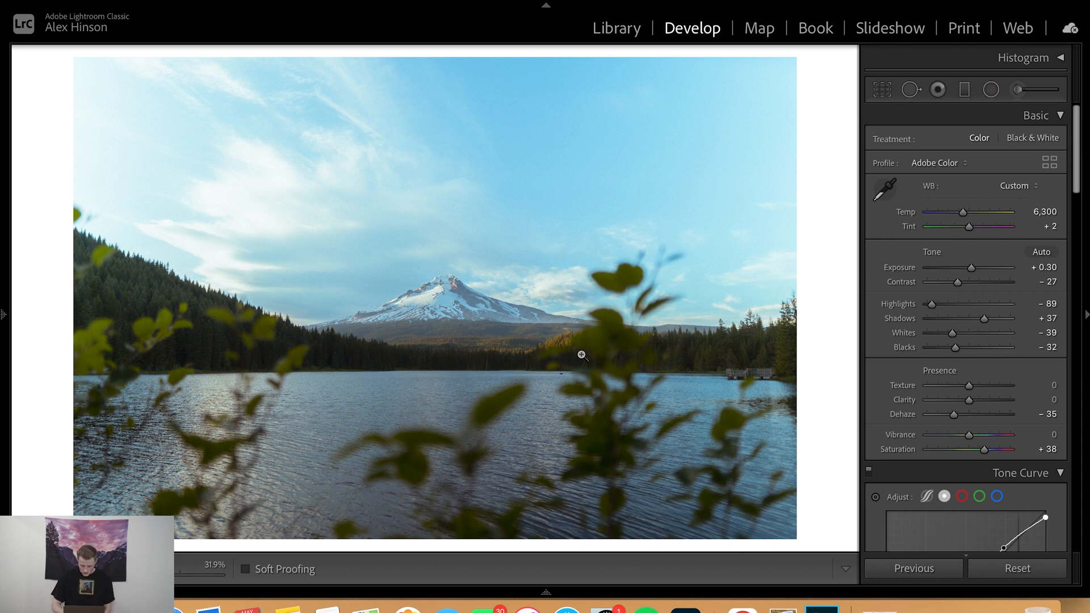
pyautogui.press('\\')
pyautogui.press('\\')
pyautogui.press('\\')
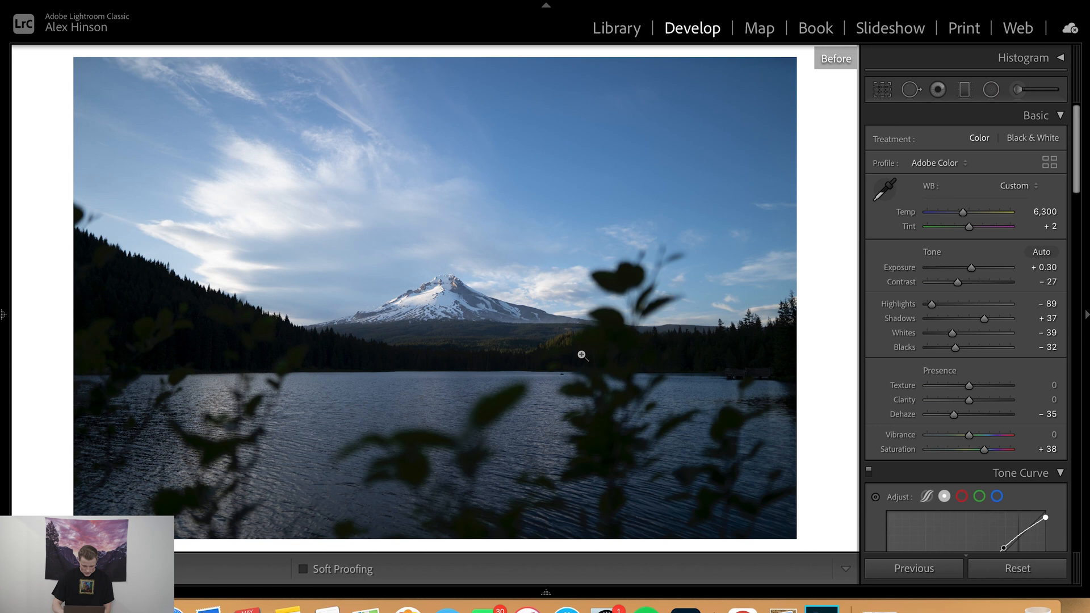
pyautogui.press('\\')
pyautogui.press('\\')
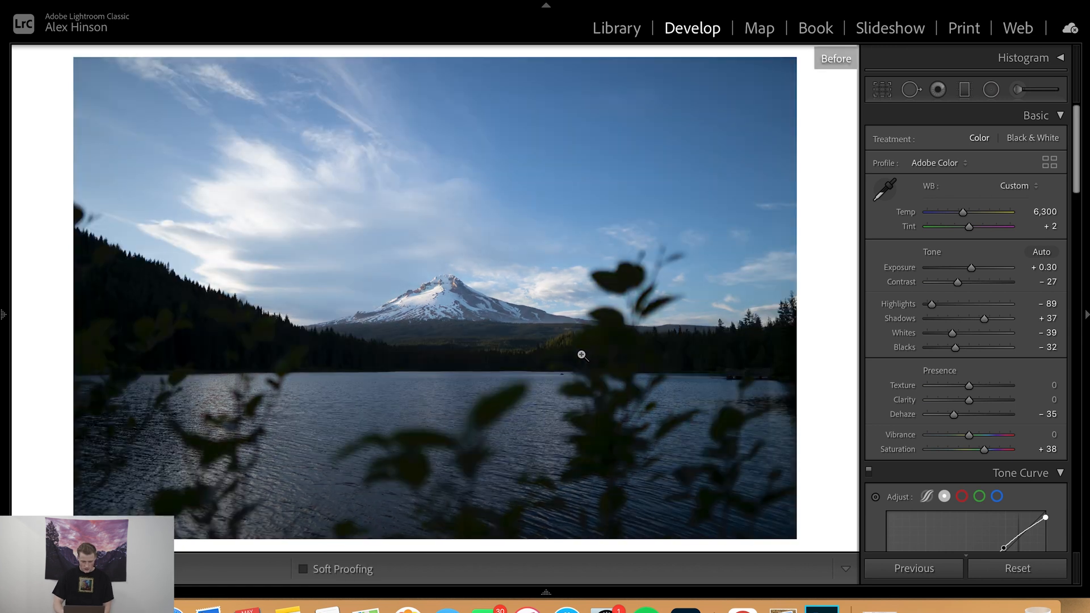
pyautogui.press('\\')
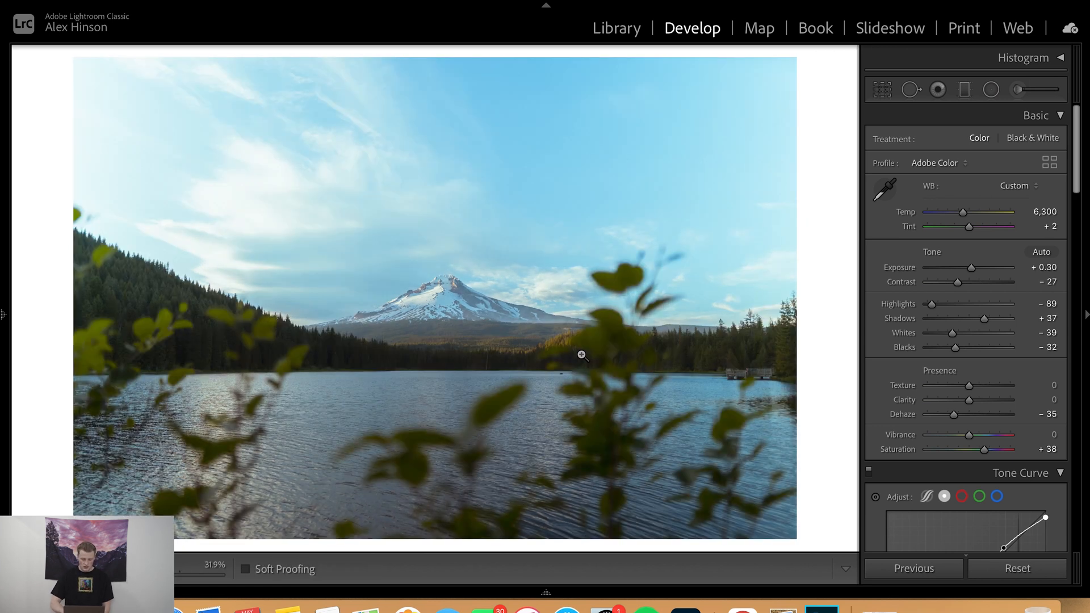
# Open the beach sunset photo and turn on Remove Chromatic Aberration and Enable Profile Corrections
pyautogui.click(545, 594)
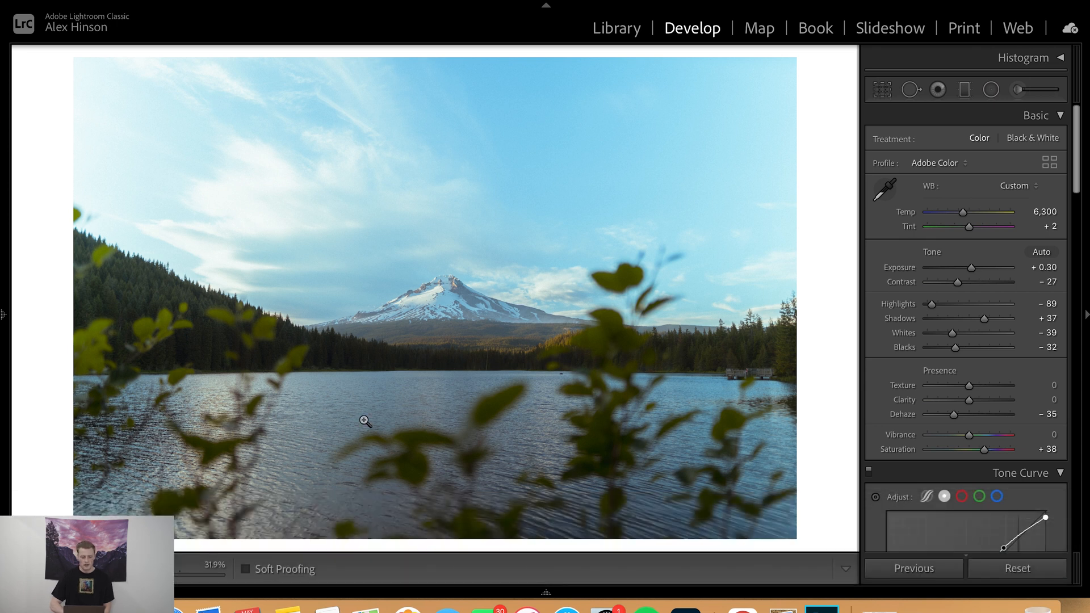
pyautogui.moveTo(460, 594)
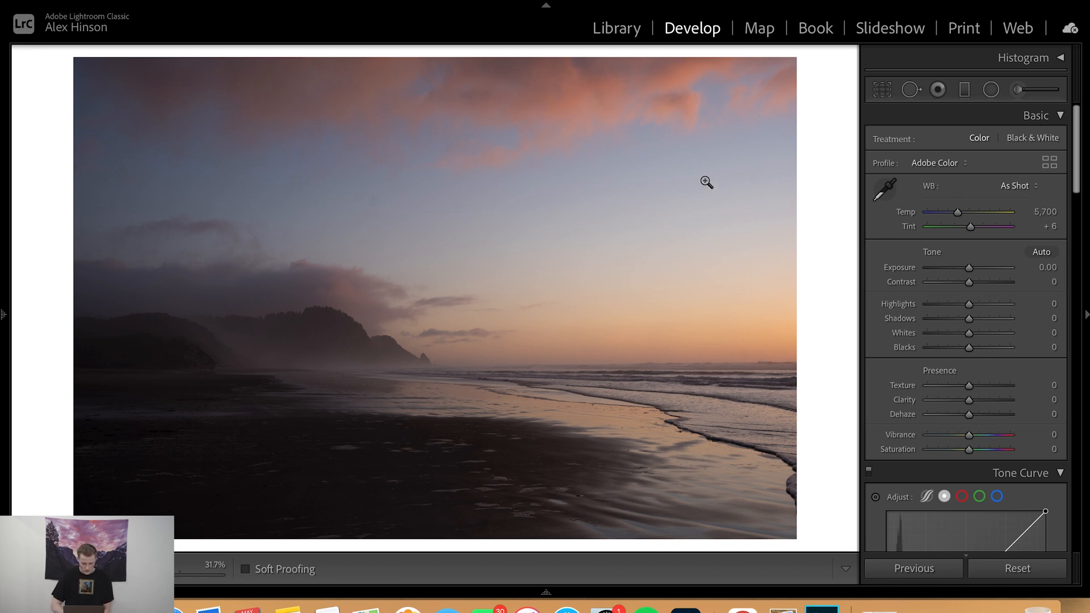
pyautogui.scroll(-10, 984, 413)
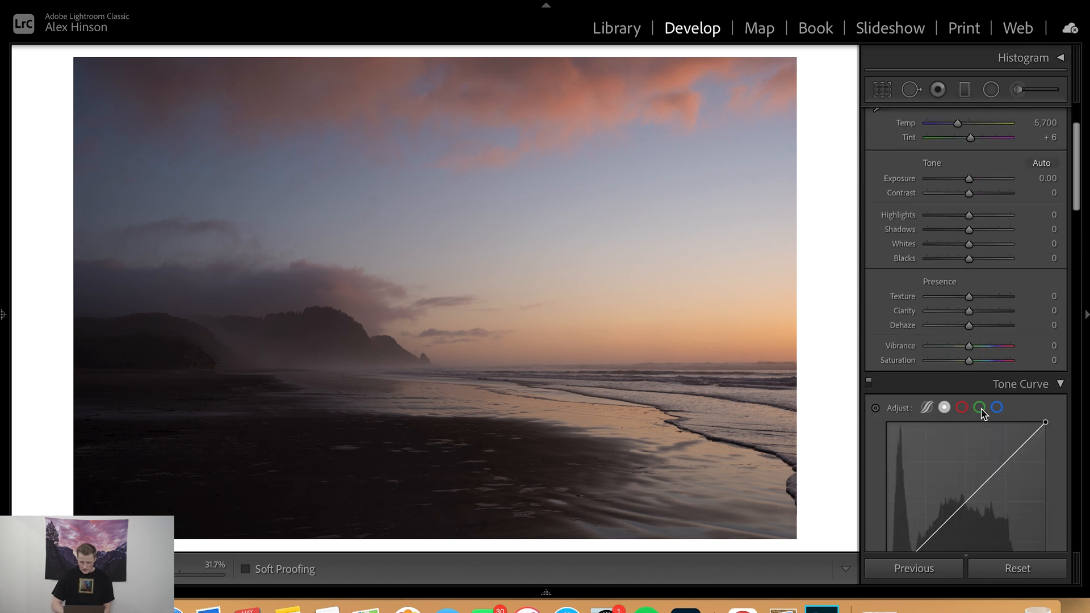
pyautogui.scroll(-10, 983, 413)
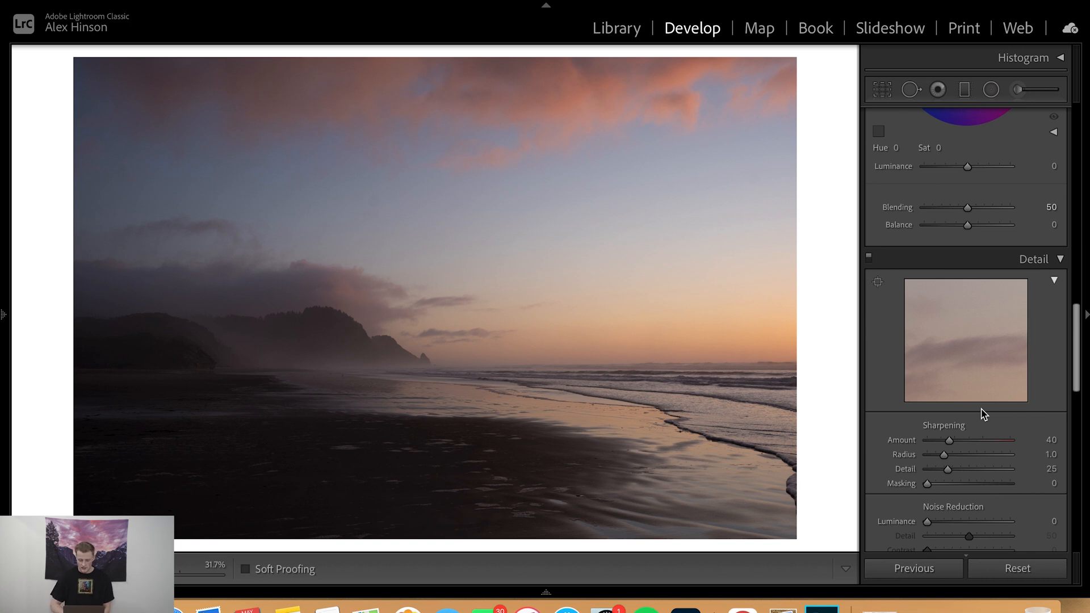
pyautogui.scroll(-8, 983, 413)
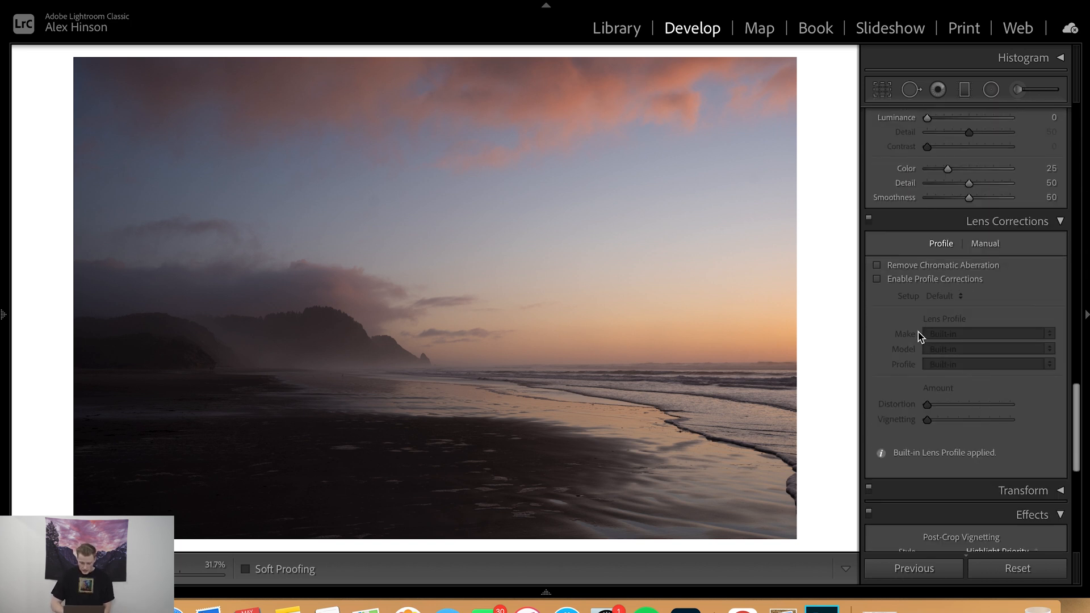
pyautogui.click(877, 280)
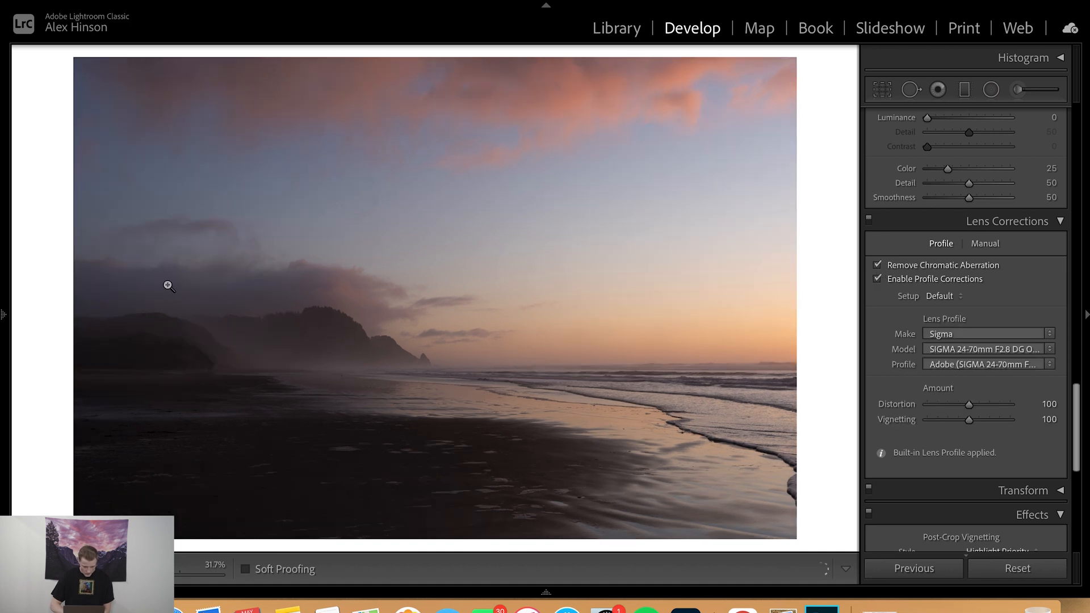
# Inspect the clouds above the headland at 100%, and slightly straighten the photo with Crop & Straighten
pyautogui.click(196, 299)
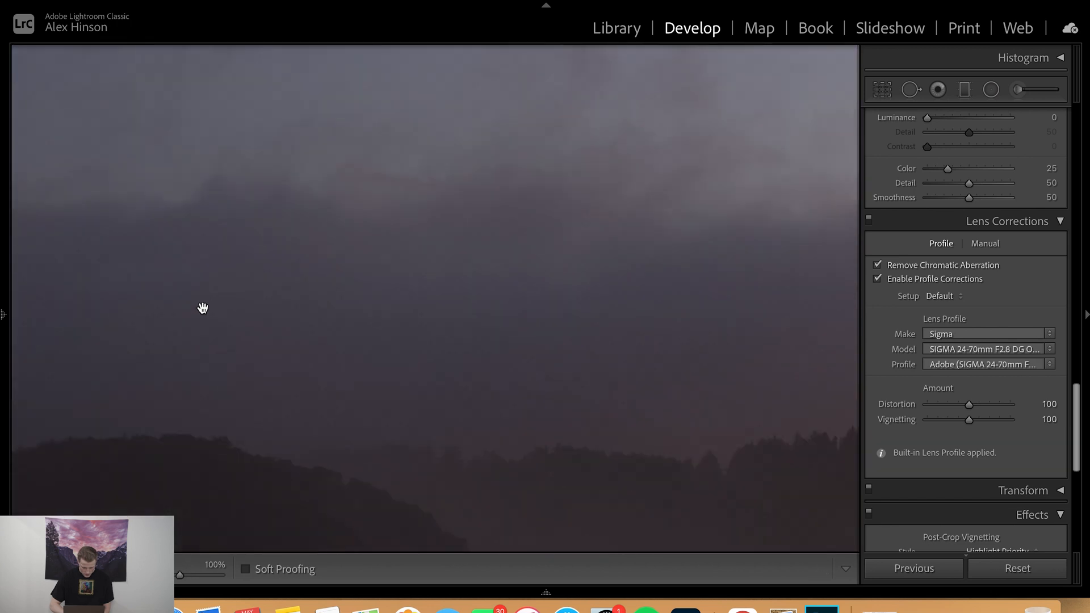
pyautogui.moveTo(271, 270); pyautogui.dragTo(489, 437)
pyautogui.click(581, 329)
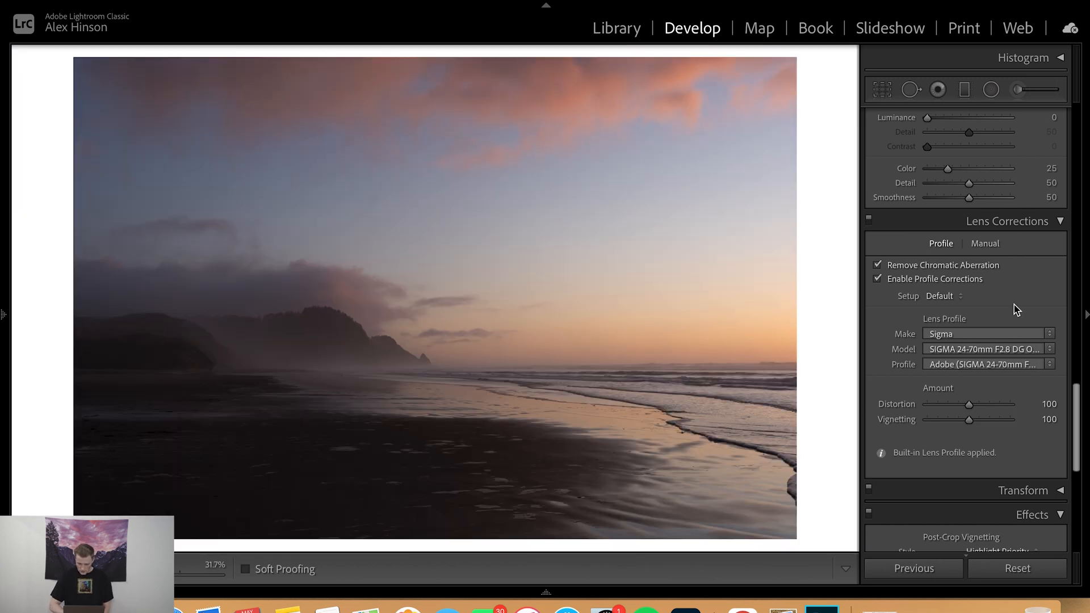
pyautogui.scroll(10, 1016, 306)
pyautogui.press('r')
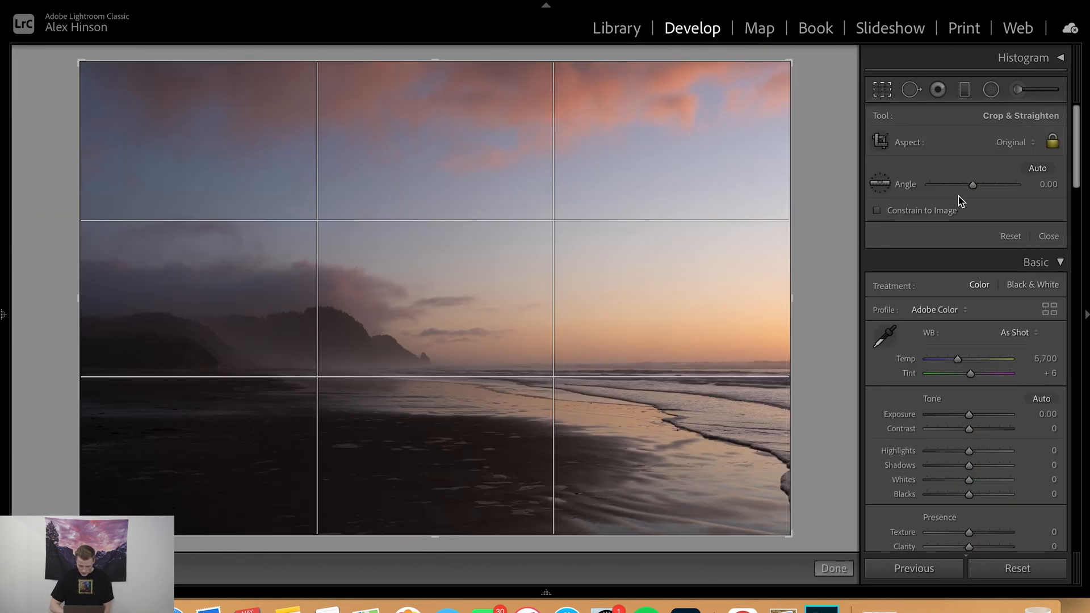
pyautogui.moveTo(971, 192); pyautogui.dragTo(974, 194)
pyautogui.press('r')
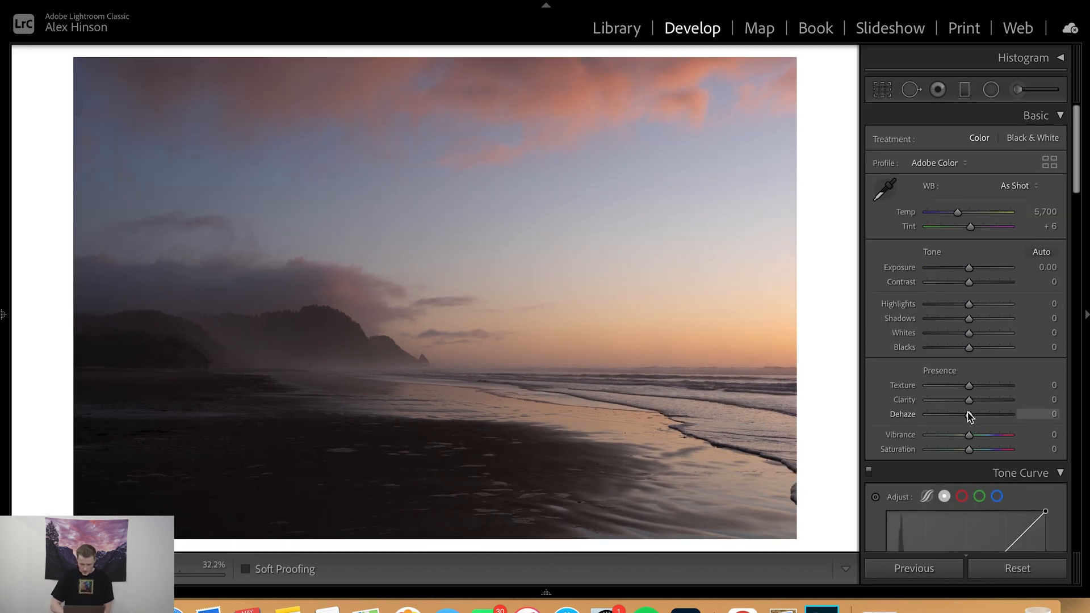
# Set Dehaze to -37, Saturation to +37, Highlights to -85, Contrast to -12 and Exposure to +0.20
pyautogui.moveTo(968, 415)
pyautogui.mouseDown()
pyautogui.moveTo(944, 415)
pyautogui.moveTo(953, 416)
pyautogui.mouseUp()
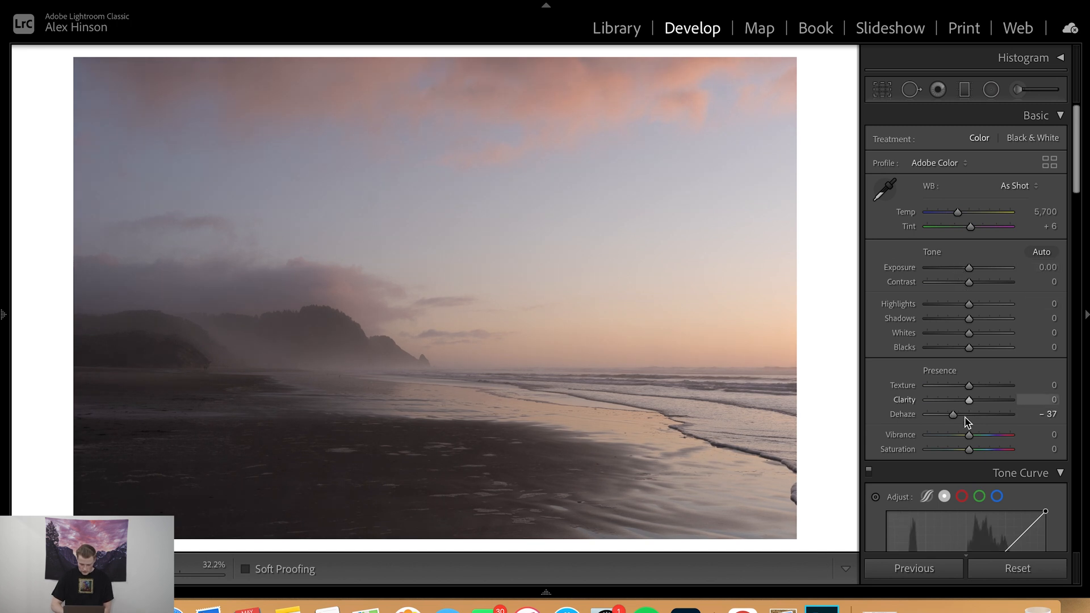
pyautogui.moveTo(969, 449); pyautogui.dragTo(988, 454)
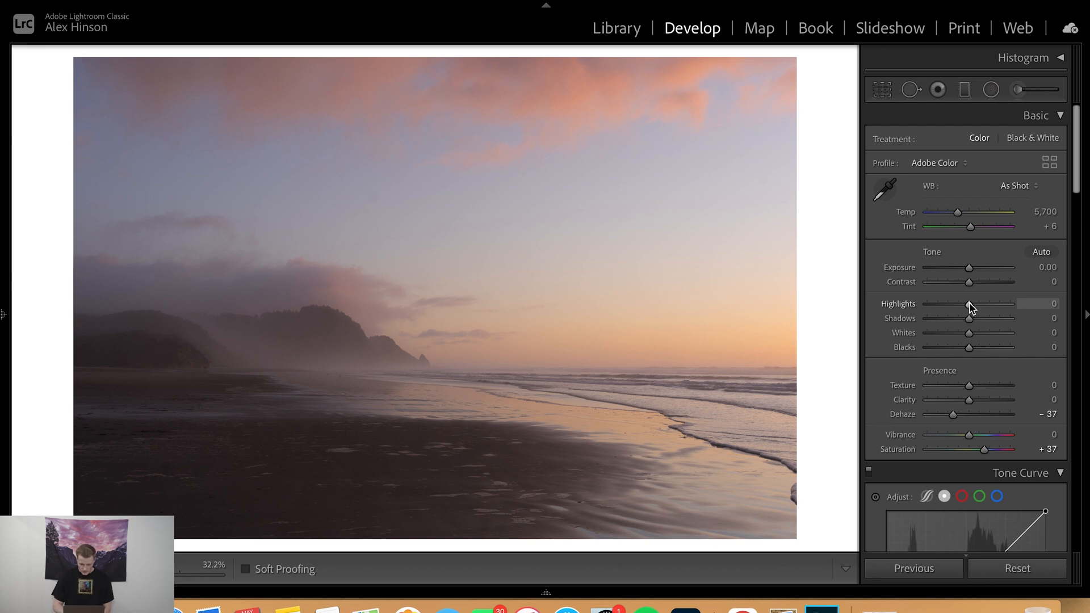
pyautogui.moveTo(969, 306)
pyautogui.mouseDown()
pyautogui.moveTo(874, 306)
pyautogui.moveTo(941, 315)
pyautogui.moveTo(888, 318)
pyautogui.moveTo(954, 316)
pyautogui.moveTo(856, 317)
pyautogui.moveTo(1005, 324)
pyautogui.moveTo(930, 314)
pyautogui.moveTo(945, 313)
pyautogui.moveTo(933, 306)
pyautogui.moveTo(948, 285)
pyautogui.moveTo(966, 289)
pyautogui.mouseUp()
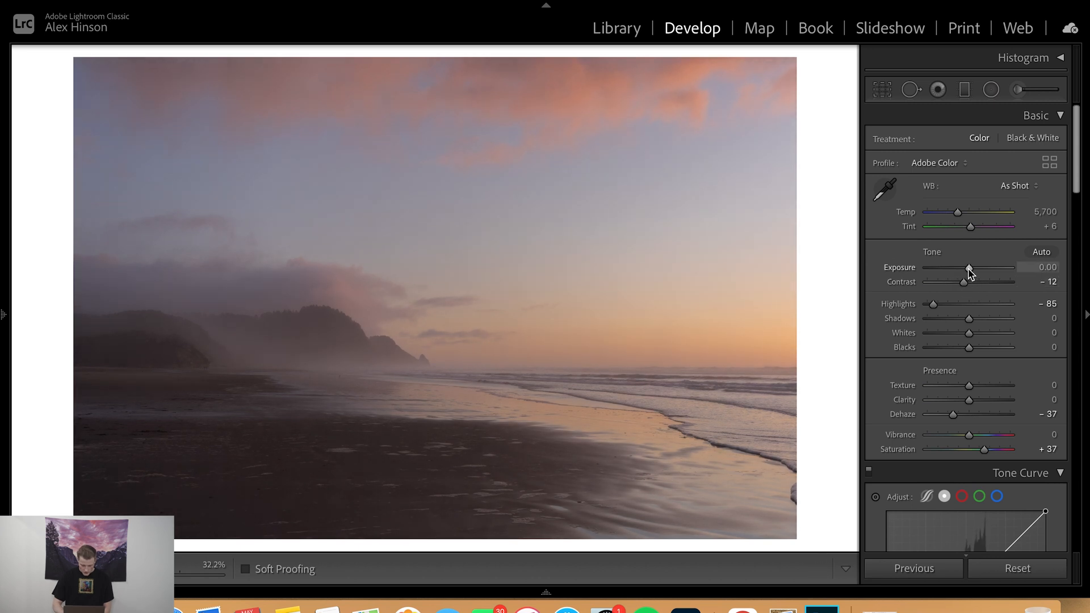
pyautogui.moveTo(969, 268); pyautogui.dragTo(971, 268)
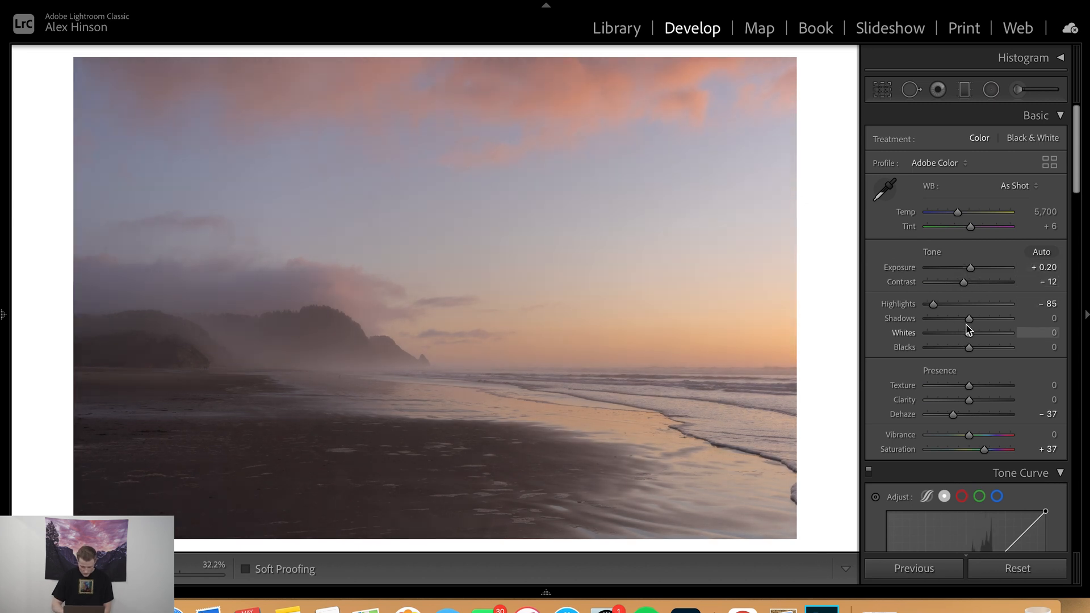
# Set Shadows to +73, Blacks to -30 and Whites to -28, checking against the unedited photo
pyautogui.moveTo(968, 318); pyautogui.dragTo(899, 349)
pyautogui.press('\\')
pyautogui.press('\\')
pyautogui.moveTo(977, 368); pyautogui.dragTo(955, 336)
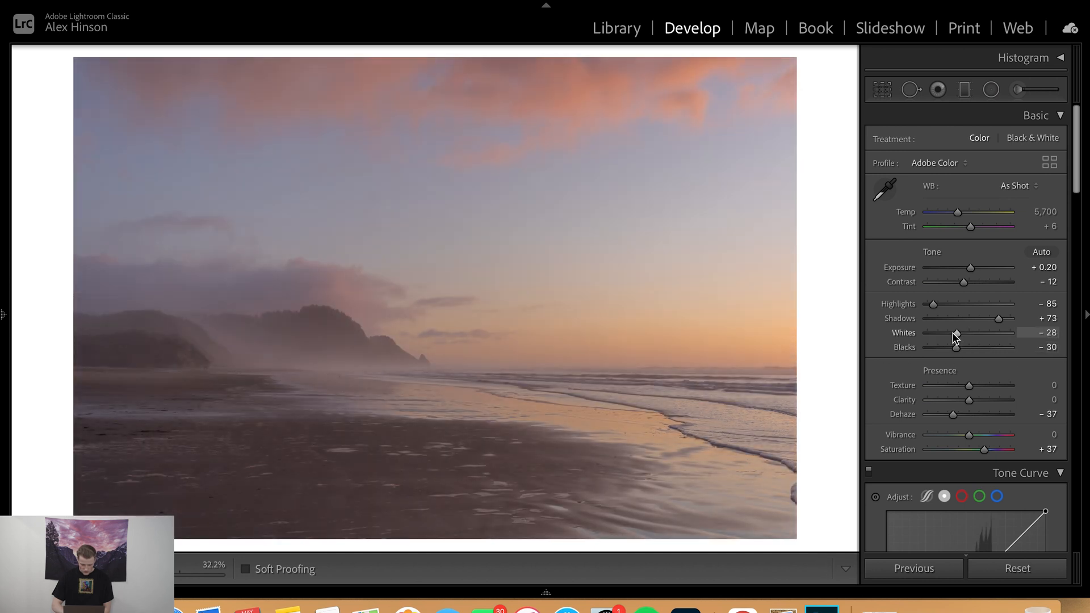
# Set Contrast to +22 and Temp to 5,850, comparing the photo with its unedited version
pyautogui.moveTo(964, 284)
pyautogui.mouseDown()
pyautogui.moveTo(995, 284)
pyautogui.moveTo(968, 288)
pyautogui.moveTo(981, 289)
pyautogui.mouseUp()
pyautogui.press('\\')
pyautogui.press('\\')
pyautogui.press('\\')
pyautogui.press('\\')
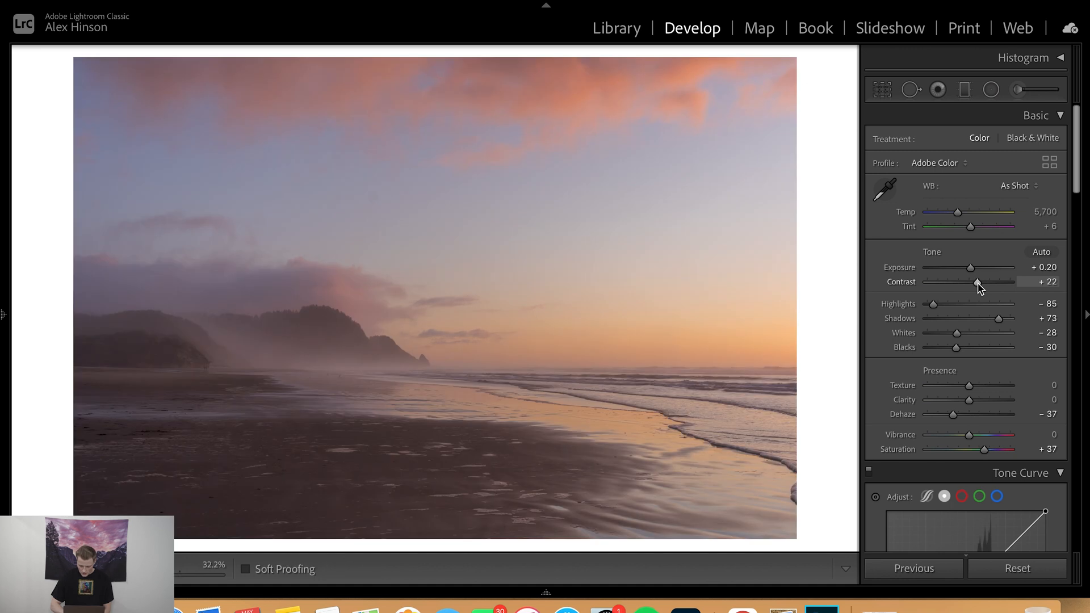
pyautogui.moveTo(958, 217); pyautogui.dragTo(958, 217)
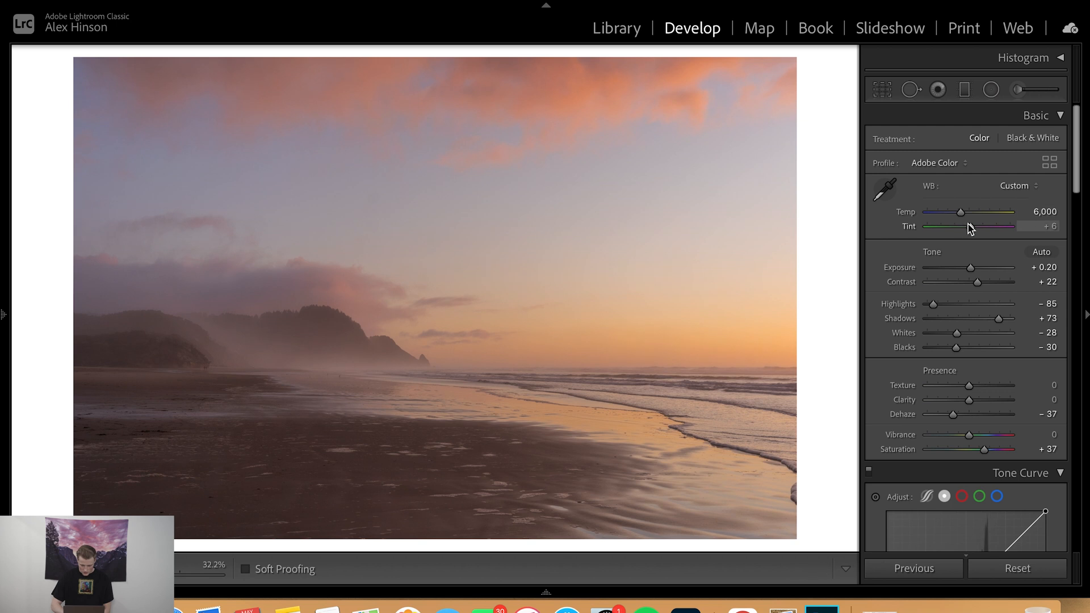
pyautogui.moveTo(961, 215); pyautogui.dragTo(960, 215)
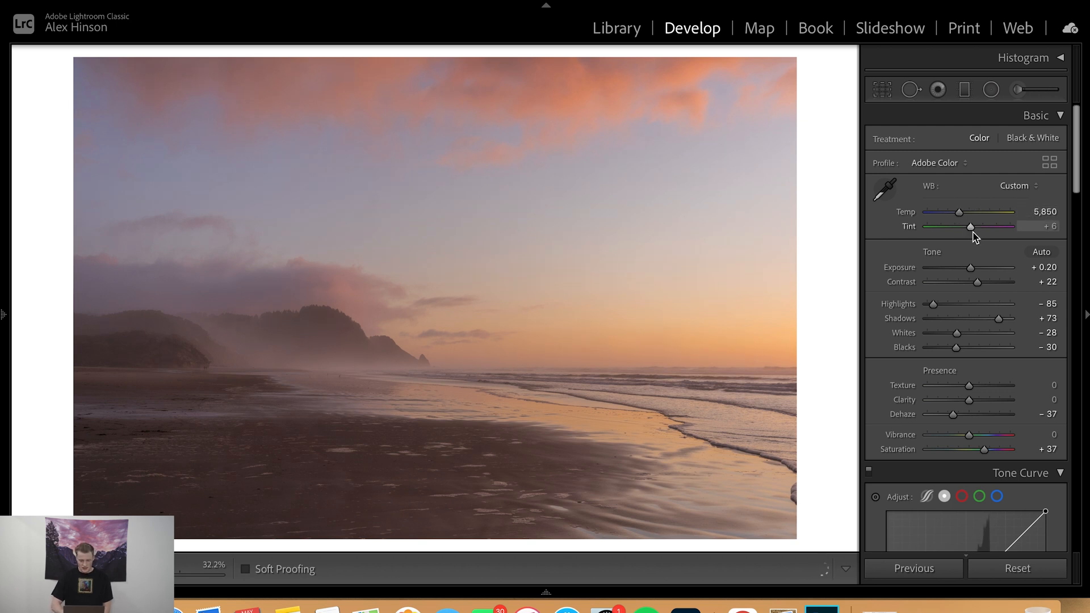
# Shape a gentle S tone curve through 65/59 and 189/195 with the white point's output at 239, and compare it off and on
pyautogui.scroll(-4, 982, 267)
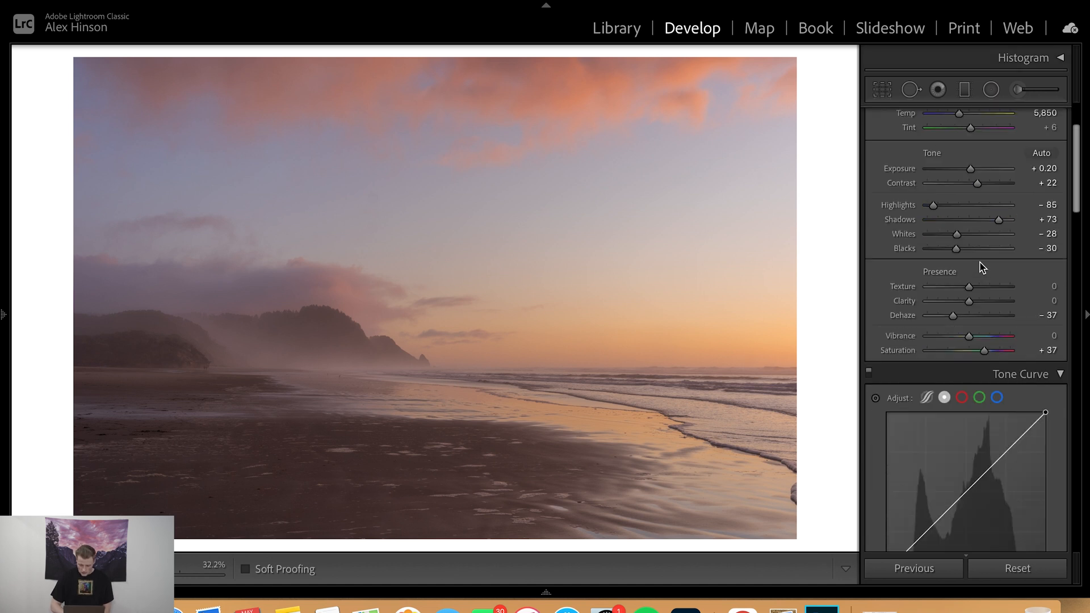
pyautogui.scroll(-7, 982, 267)
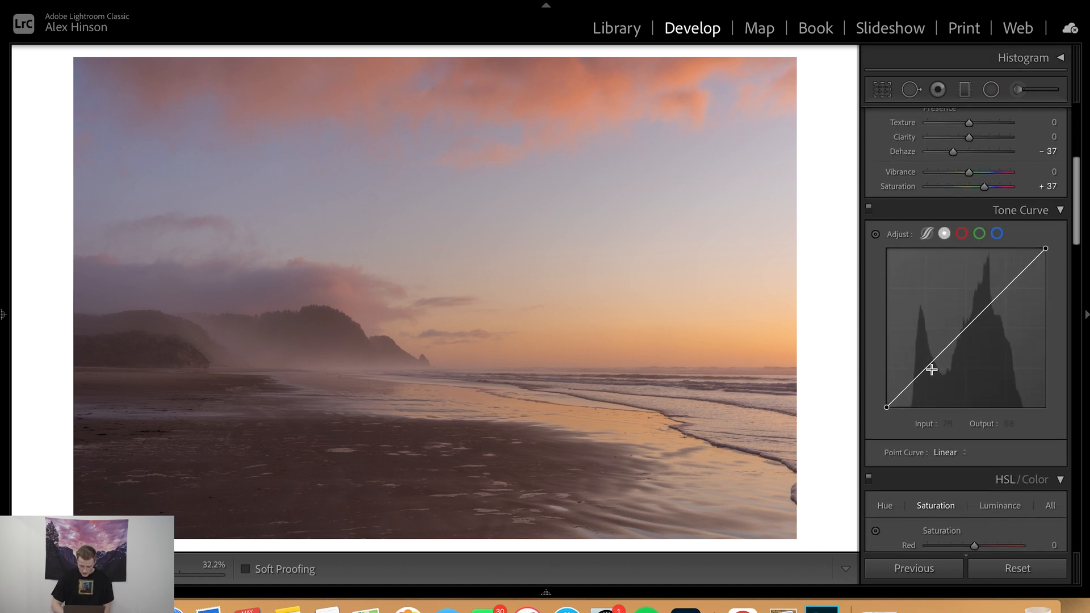
pyautogui.moveTo(923, 369); pyautogui.dragTo(926, 370)
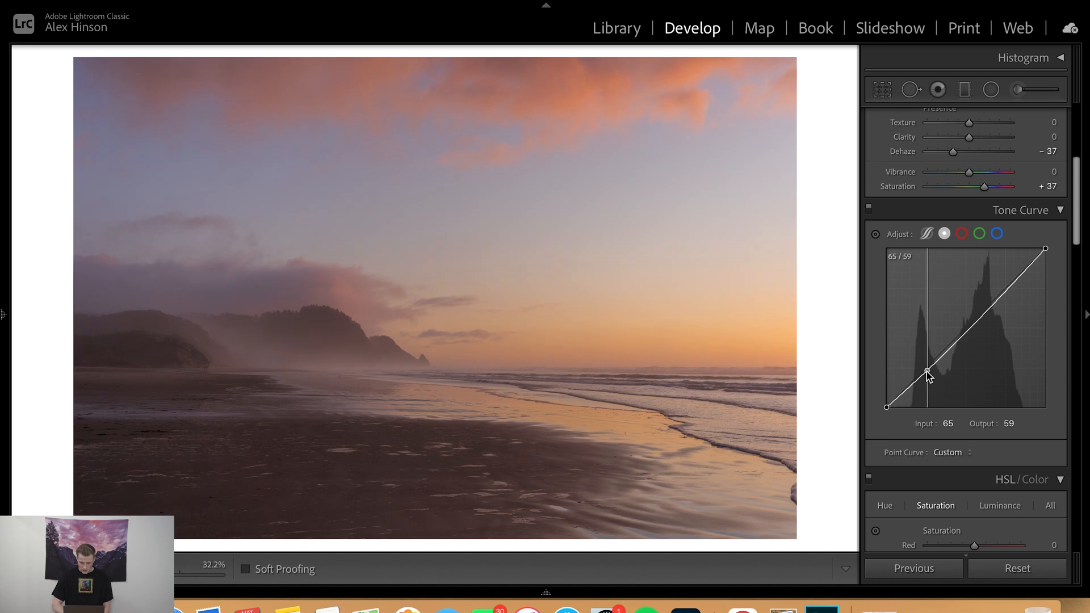
pyautogui.moveTo(965, 332); pyautogui.dragTo(964, 330)
pyautogui.moveTo(1006, 283); pyautogui.dragTo(1004, 284)
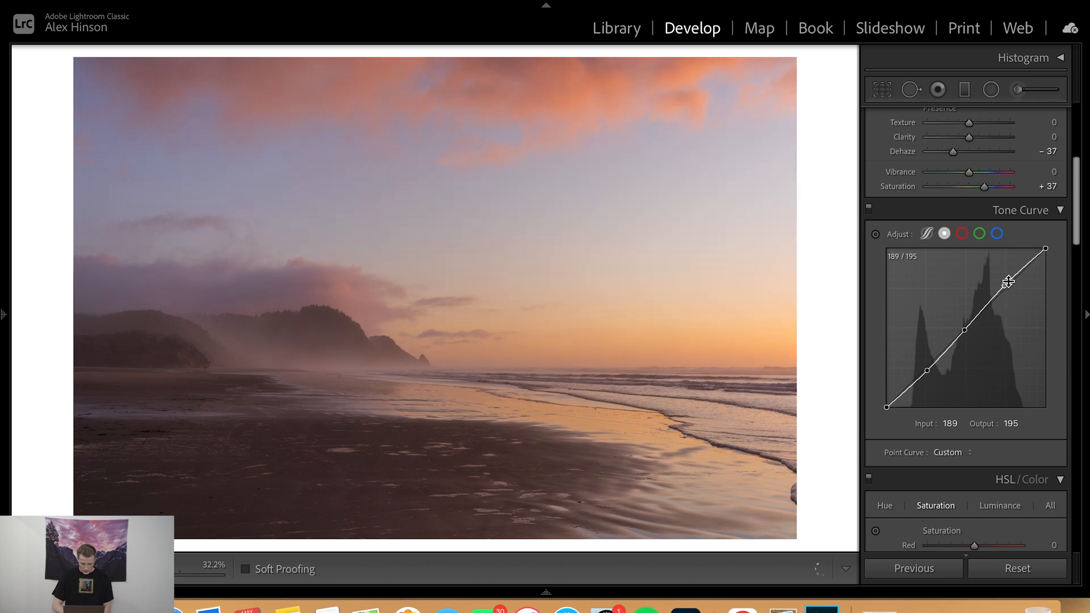
pyautogui.moveTo(1050, 246); pyautogui.dragTo(1051, 253)
pyautogui.click(869, 211)
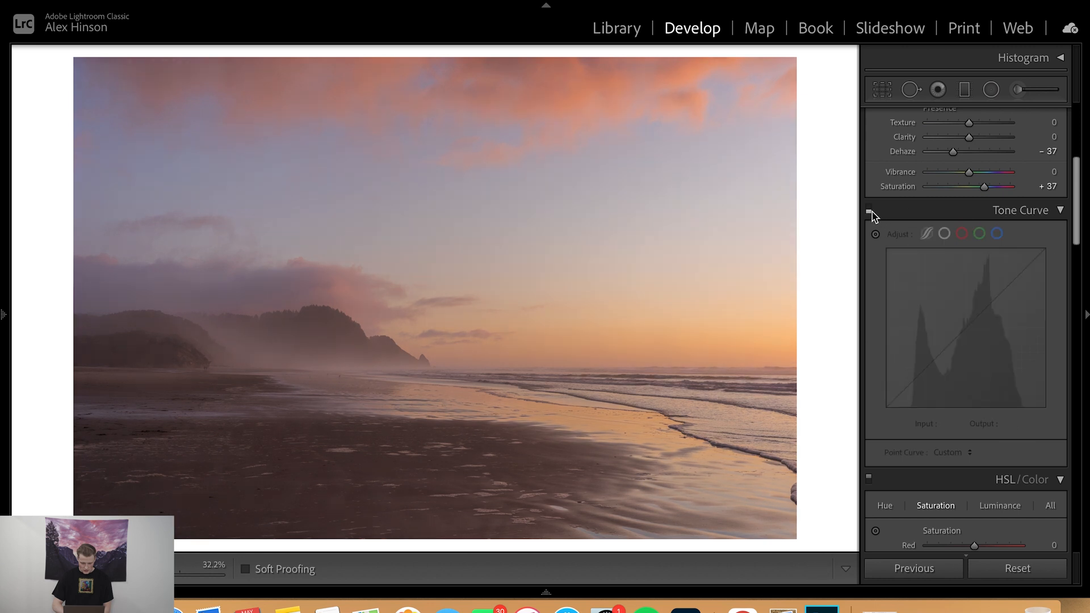
pyautogui.click(869, 211)
pyautogui.click(870, 211)
pyautogui.click(870, 211)
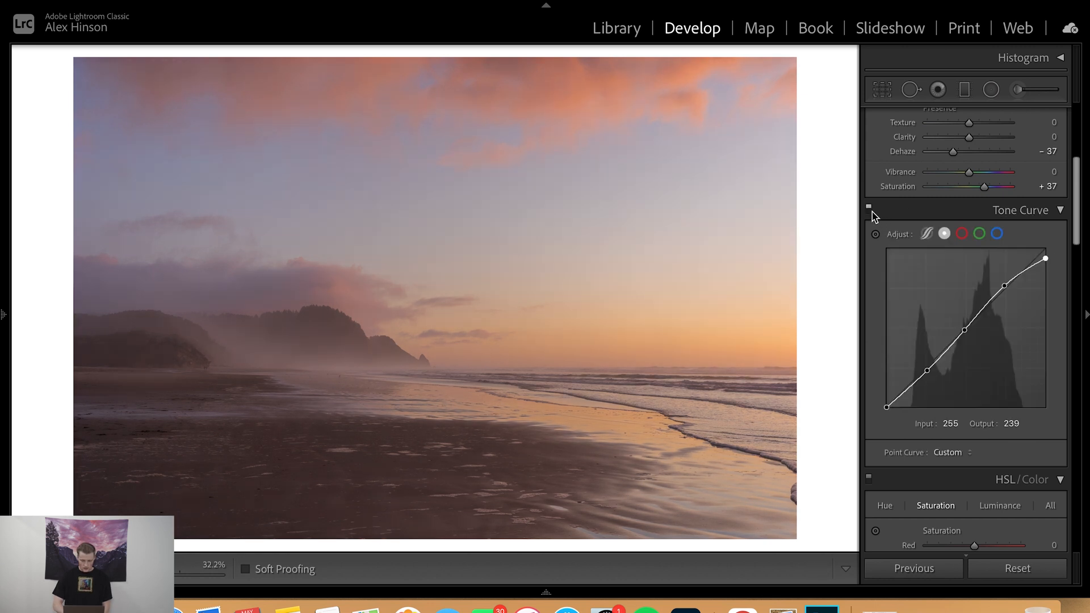
# Try reducing the saturation of the oranges in the HSL adjustments
pyautogui.scroll(-3, 993, 383)
pyautogui.scroll(-2, 993, 390)
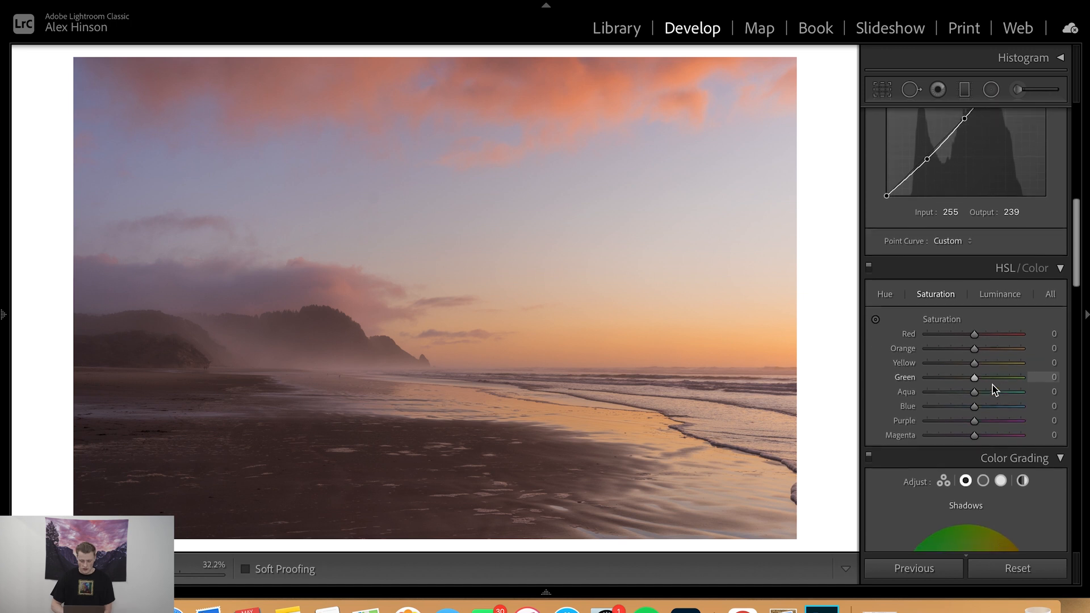
pyautogui.scroll(-4, 994, 389)
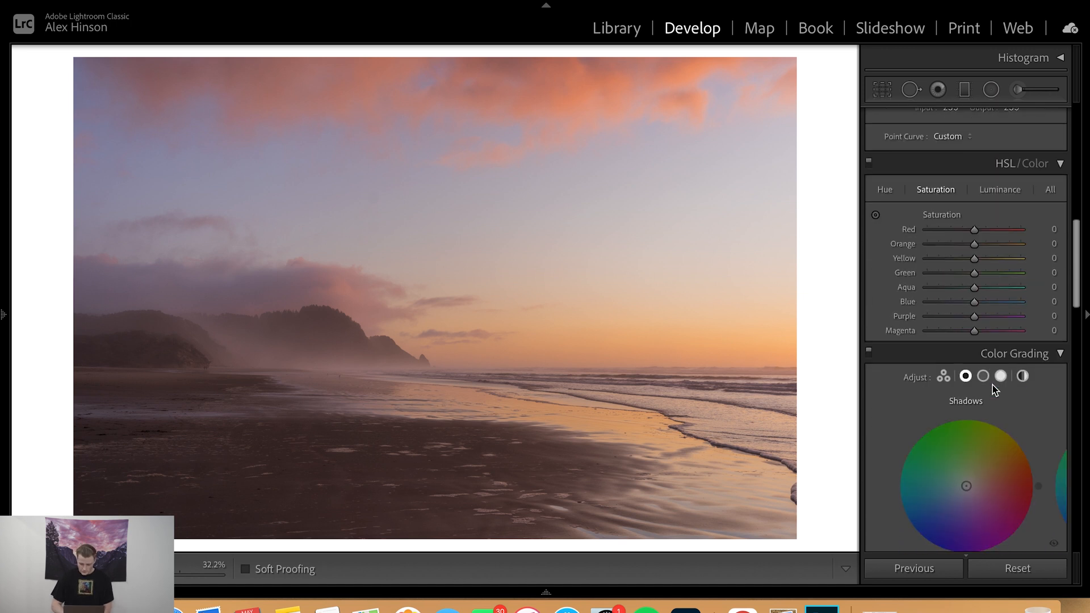
pyautogui.scroll(1, 994, 390)
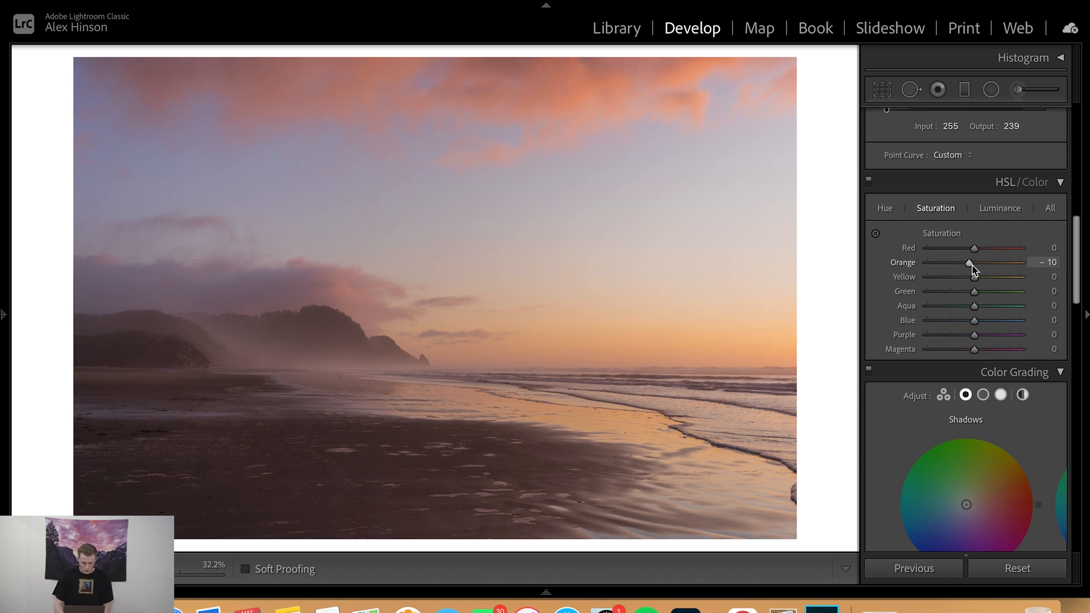
pyautogui.moveTo(967, 266); pyautogui.dragTo(859, 273)
pyautogui.click(971, 262)
# Try the orange hue at +100 and settle it at -15
pyautogui.click(884, 209)
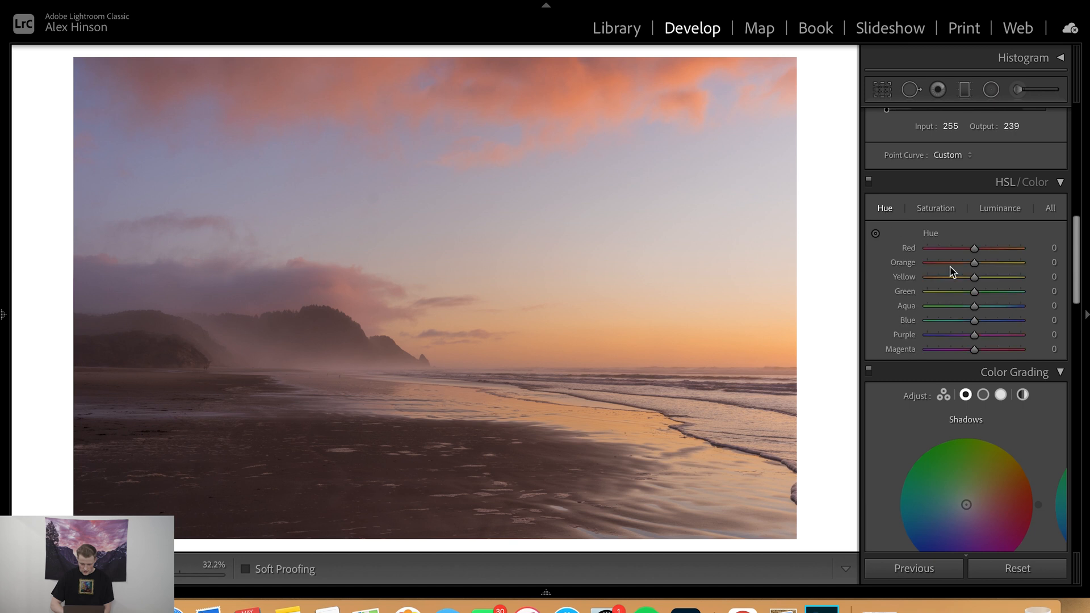
pyautogui.moveTo(974, 263); pyautogui.dragTo(1081, 271)
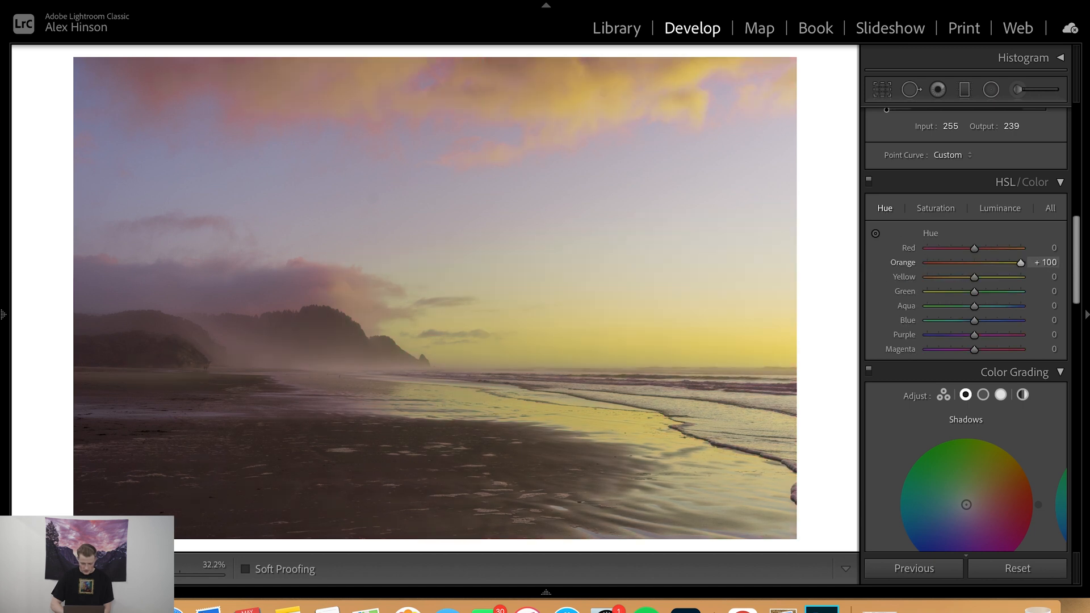
pyautogui.doubleClick(974, 264)
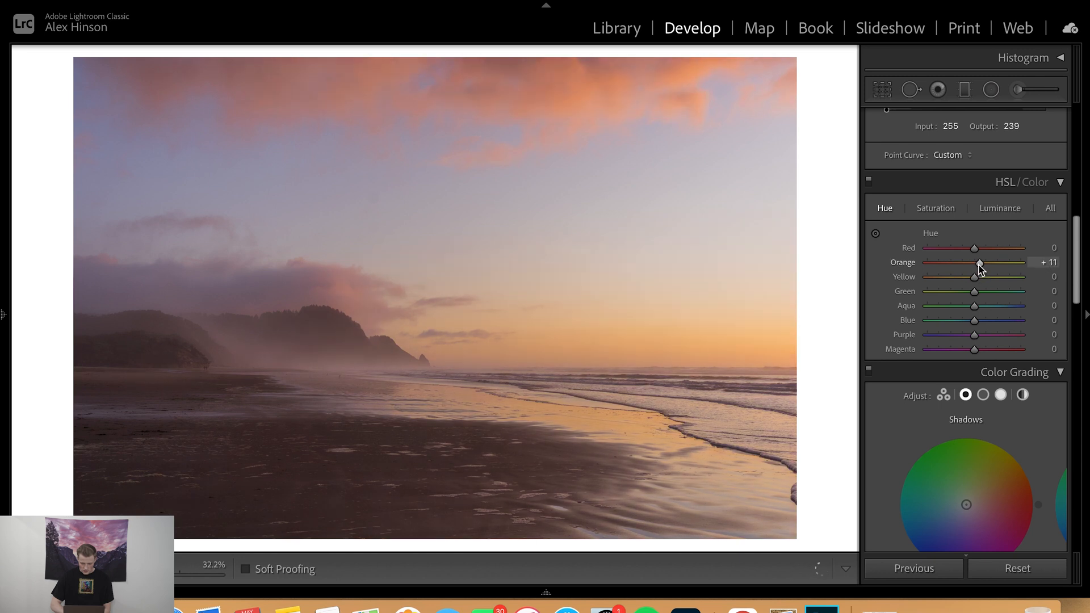
pyautogui.scroll(-1, 974, 269)
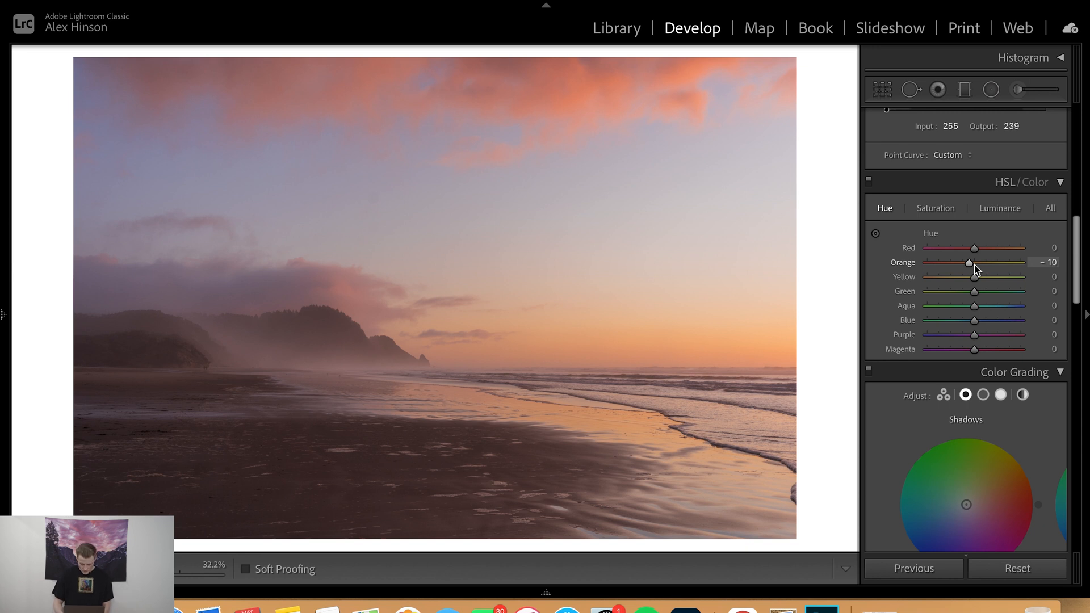
pyautogui.scroll(2, 974, 265)
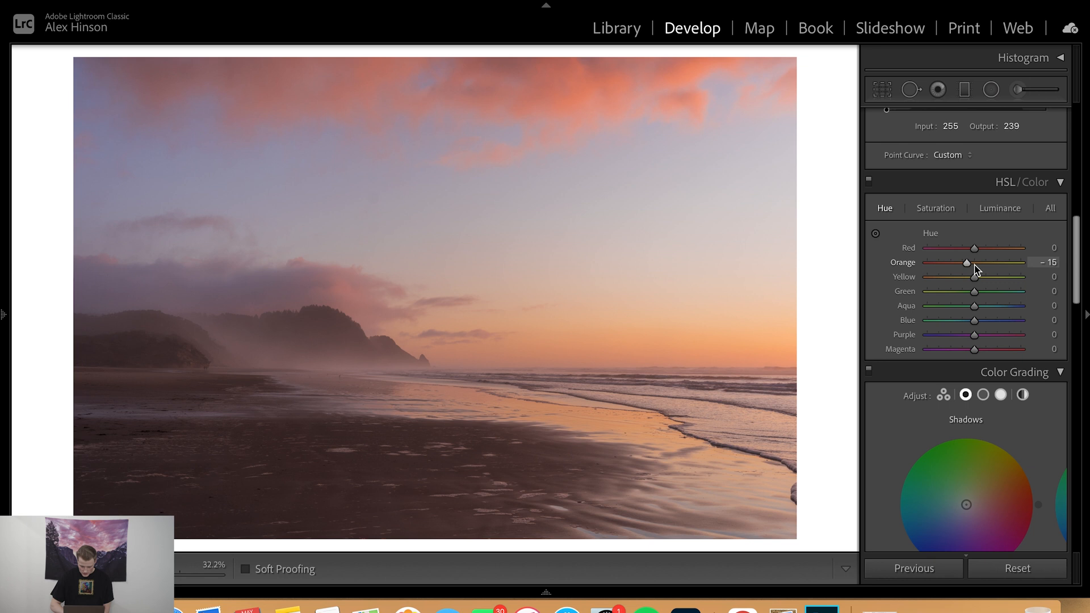
# Set the HSL saturation of the oranges to +20 and of the blues to +11
pyautogui.click(940, 208)
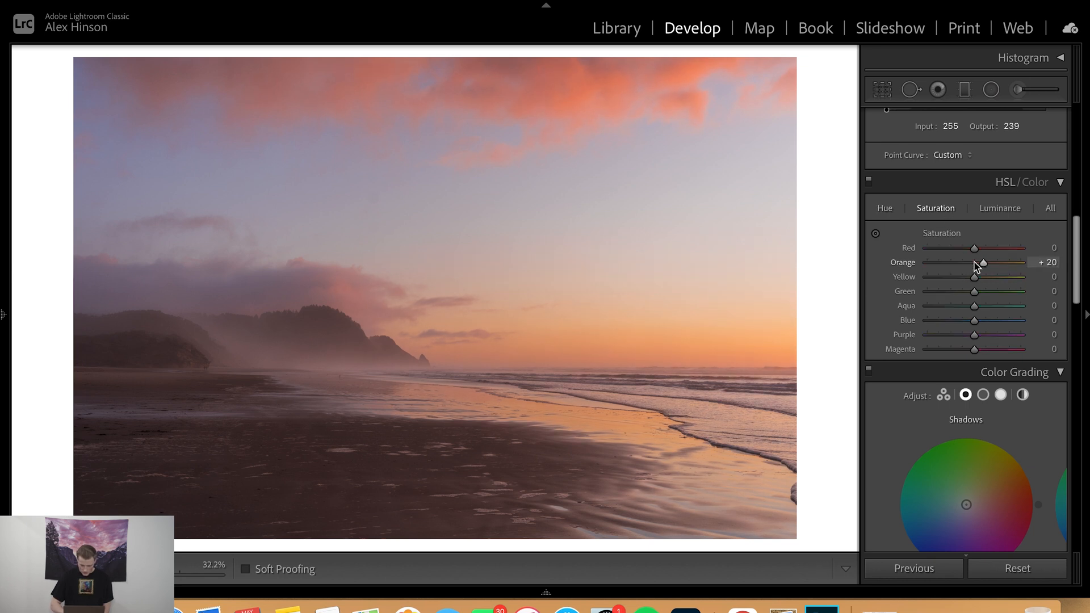
pyautogui.moveTo(974, 320)
pyautogui.mouseDown()
pyautogui.moveTo(875, 326)
pyautogui.moveTo(978, 316)
pyautogui.mouseUp()
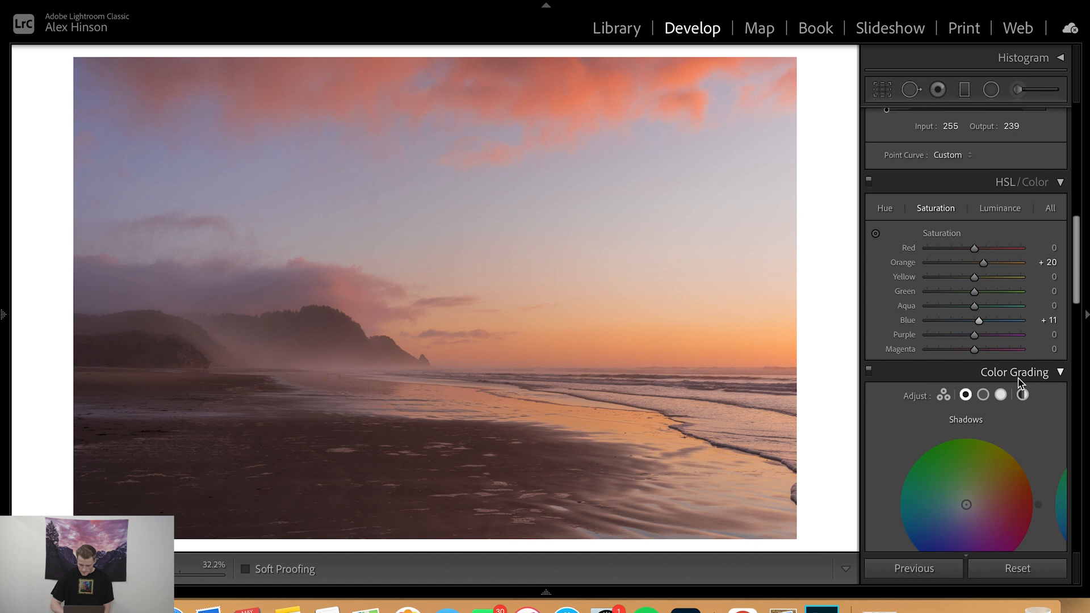
# Grade the highlights with luminance +28, hue 180 and saturation 18
pyautogui.scroll(-5, 1019, 382)
pyautogui.click(1000, 231)
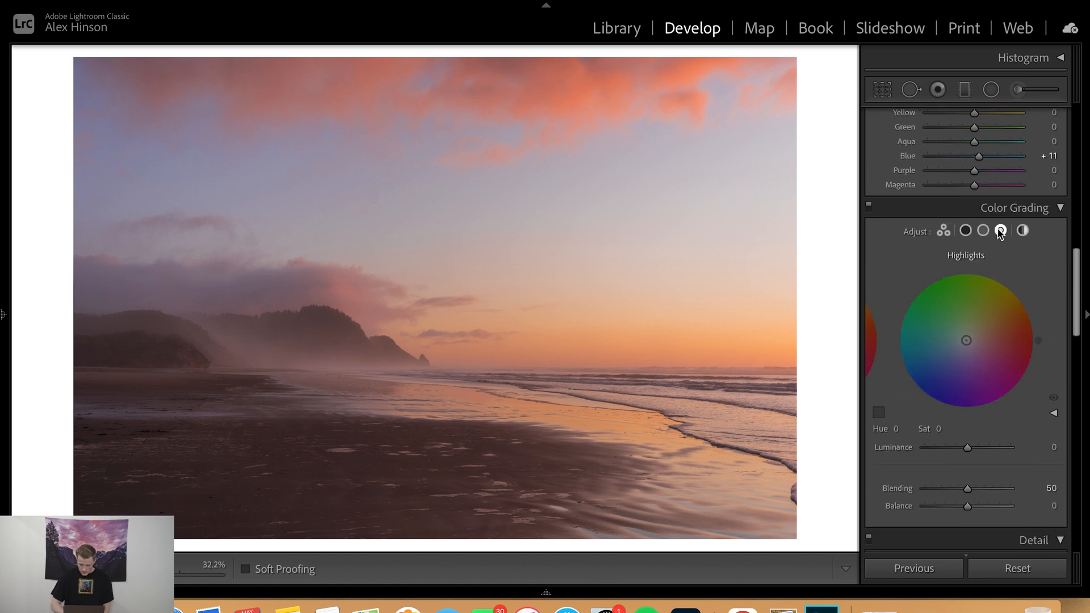
pyautogui.scroll(-2, 959, 364)
pyautogui.moveTo(967, 378)
pyautogui.mouseDown()
pyautogui.moveTo(876, 382)
pyautogui.moveTo(1080, 365)
pyautogui.moveTo(931, 401)
pyautogui.moveTo(1077, 390)
pyautogui.moveTo(961, 401)
pyautogui.moveTo(982, 393)
pyautogui.mouseUp()
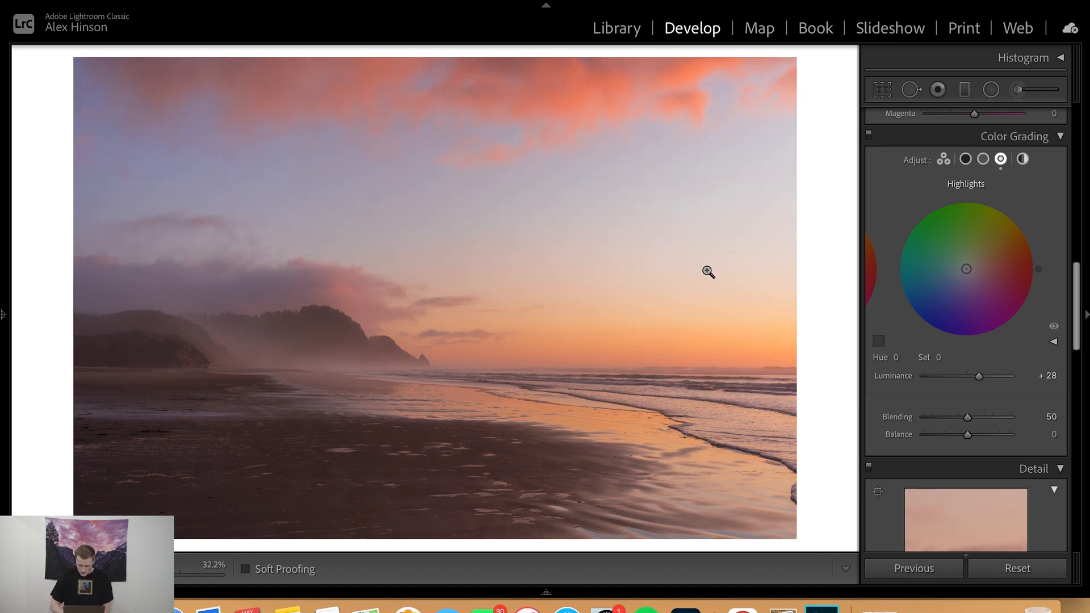
pyautogui.click(895, 360)
pyautogui.write('180')
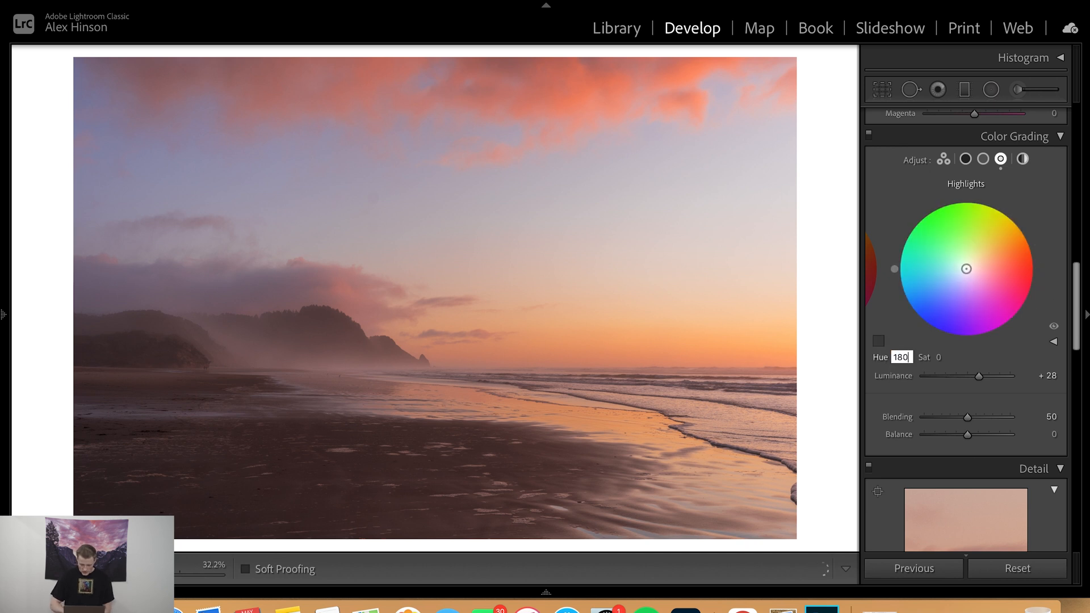
pyautogui.press('Return')
pyautogui.click(938, 357)
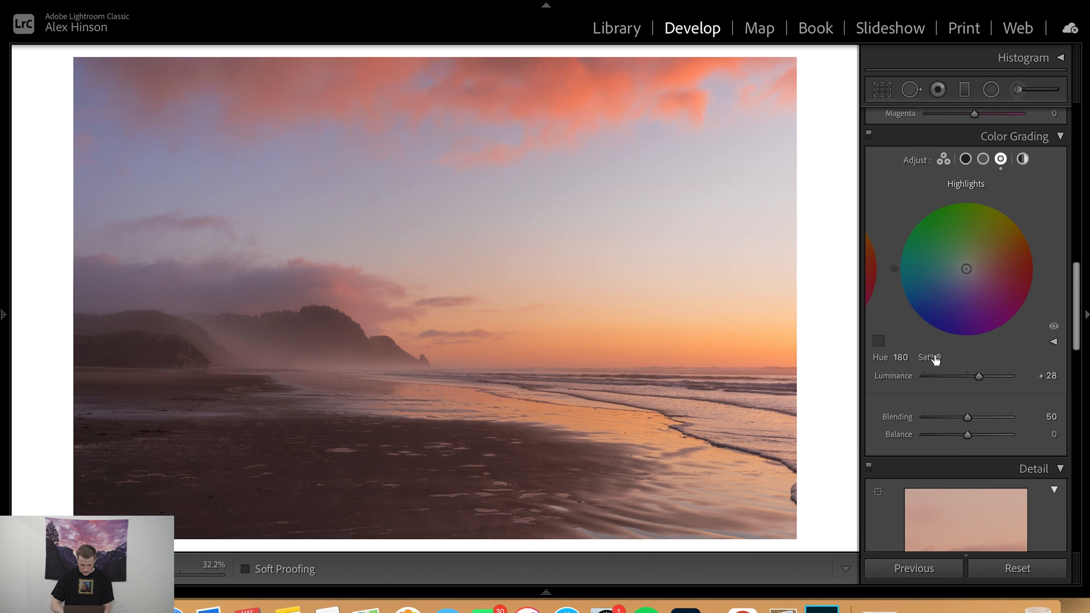
pyautogui.write('37')
pyautogui.moveTo(942, 357)
pyautogui.mouseDown()
pyautogui.moveTo(988, 357)
pyautogui.moveTo(917, 357)
pyautogui.moveTo(948, 357)
pyautogui.moveTo(928, 357)
pyautogui.mouseUp()
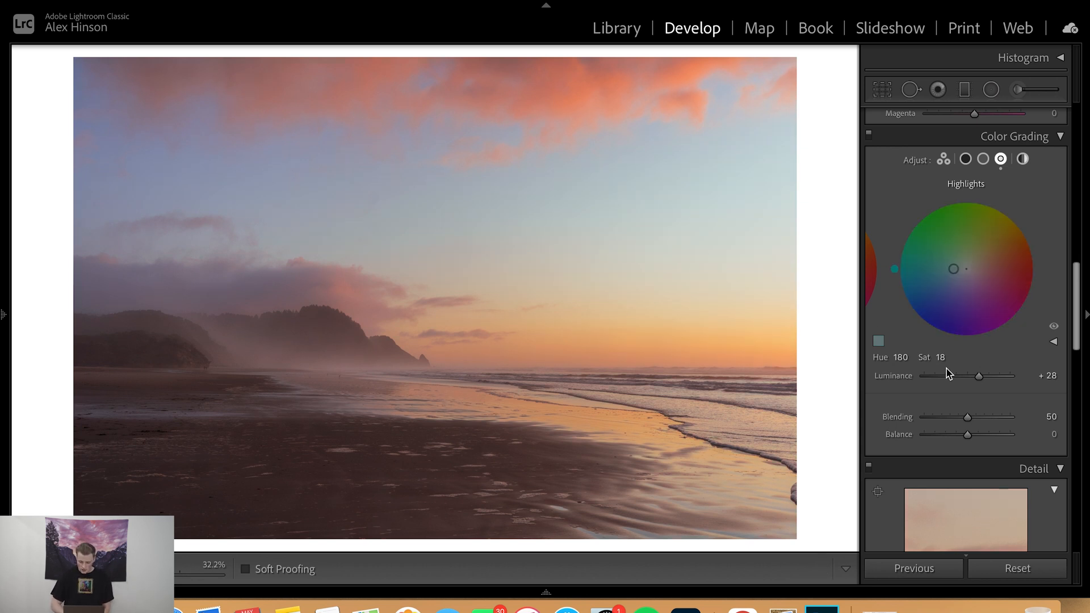
# Grade the midtones with luminance -27, hue 31 and saturation 23
pyautogui.scroll(-1, 947, 370)
pyautogui.click(983, 133)
pyautogui.moveTo(967, 350)
pyautogui.mouseDown()
pyautogui.moveTo(895, 357)
pyautogui.moveTo(1061, 355)
pyautogui.moveTo(888, 358)
pyautogui.moveTo(972, 355)
pyautogui.moveTo(959, 365)
pyautogui.mouseUp()
pyautogui.moveTo(965, 242); pyautogui.dragTo(1016, 208)
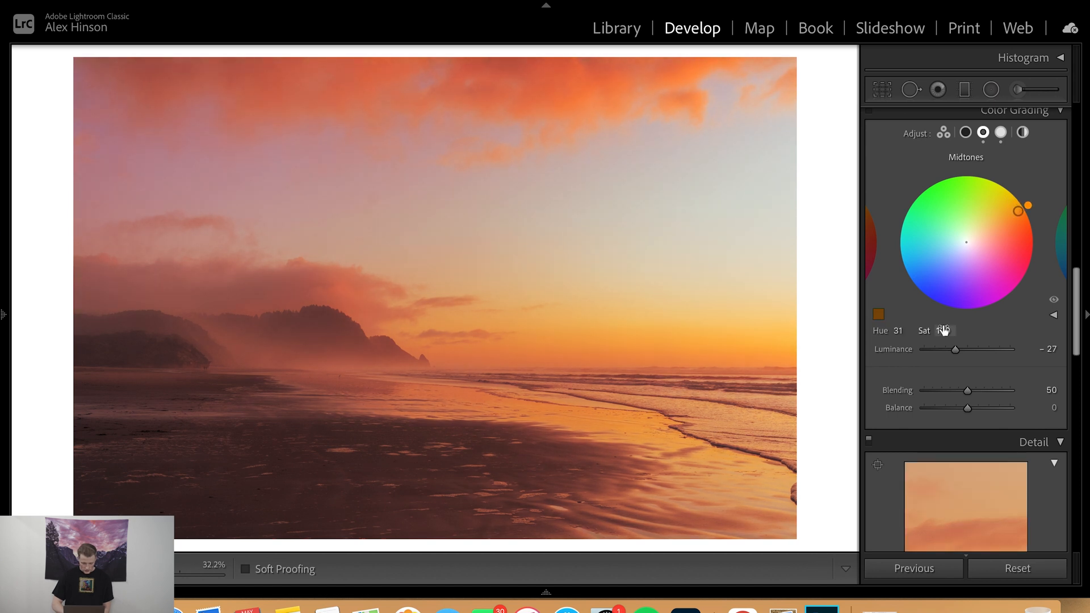
pyautogui.click(943, 330)
pyautogui.write('21')
pyautogui.press('Return')
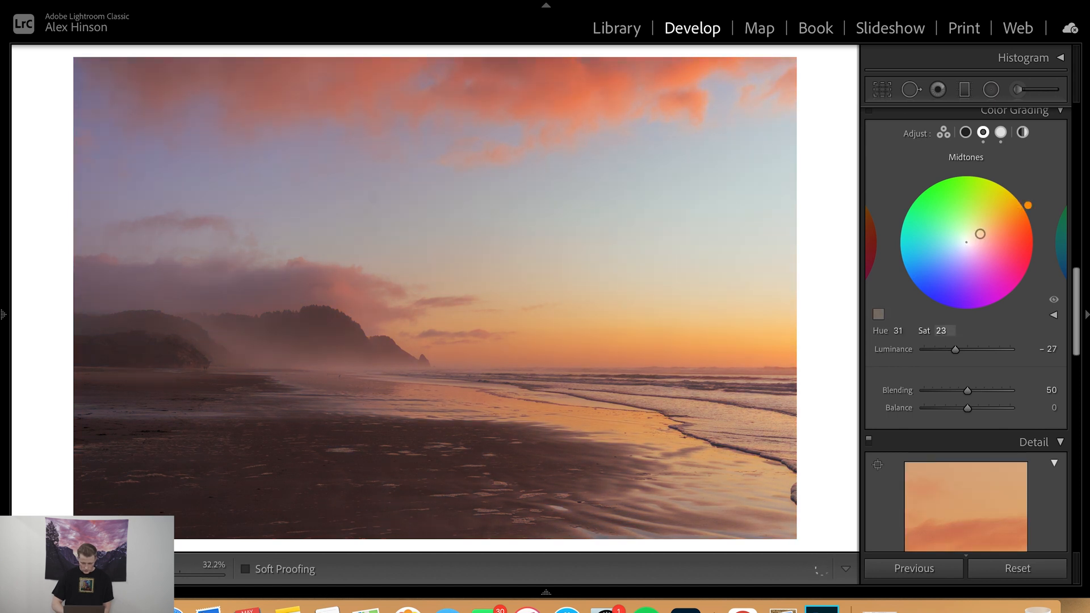
# Try the shadows' color grading luminance at -100 and settle it at -11
pyautogui.click(965, 133)
pyautogui.moveTo(965, 350); pyautogui.dragTo(890, 355)
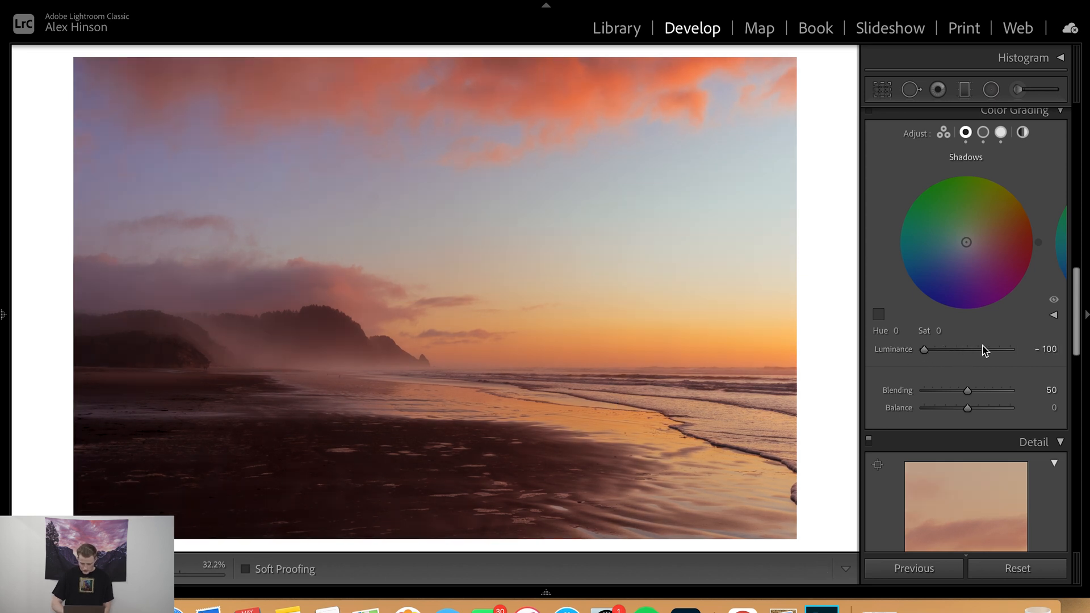
pyautogui.moveTo(923, 351); pyautogui.dragTo(962, 352)
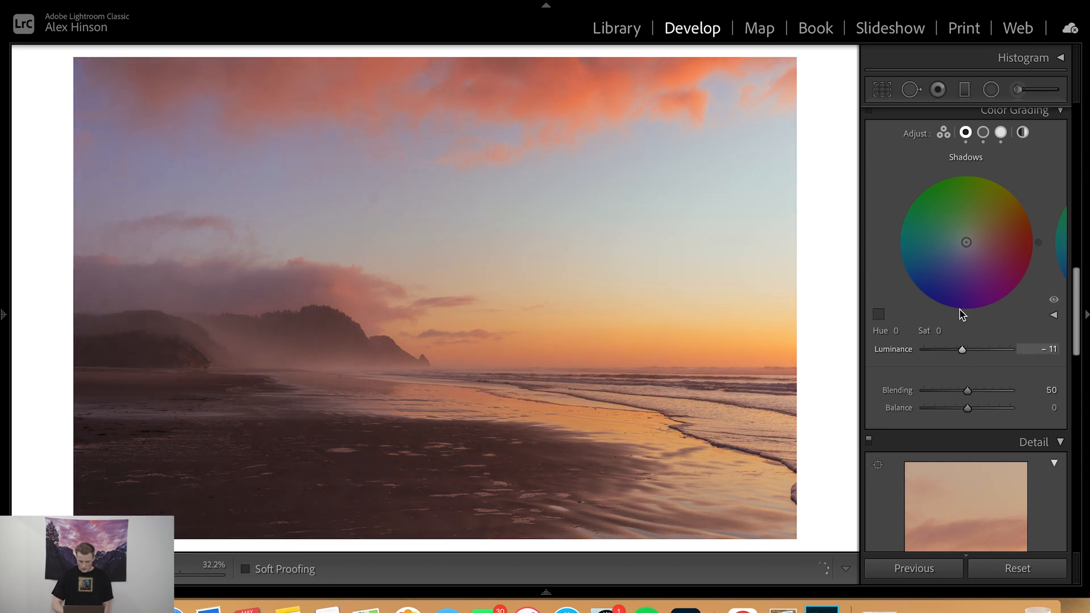
# Tint the shadows orange in the color grading with hue 25 and saturation 7
pyautogui.moveTo(966, 247); pyautogui.dragTo(1021, 216)
pyautogui.click(943, 331)
pyautogui.write('13')
pyautogui.moveTo(941, 331); pyautogui.dragTo(932, 331)
pyautogui.write('37')
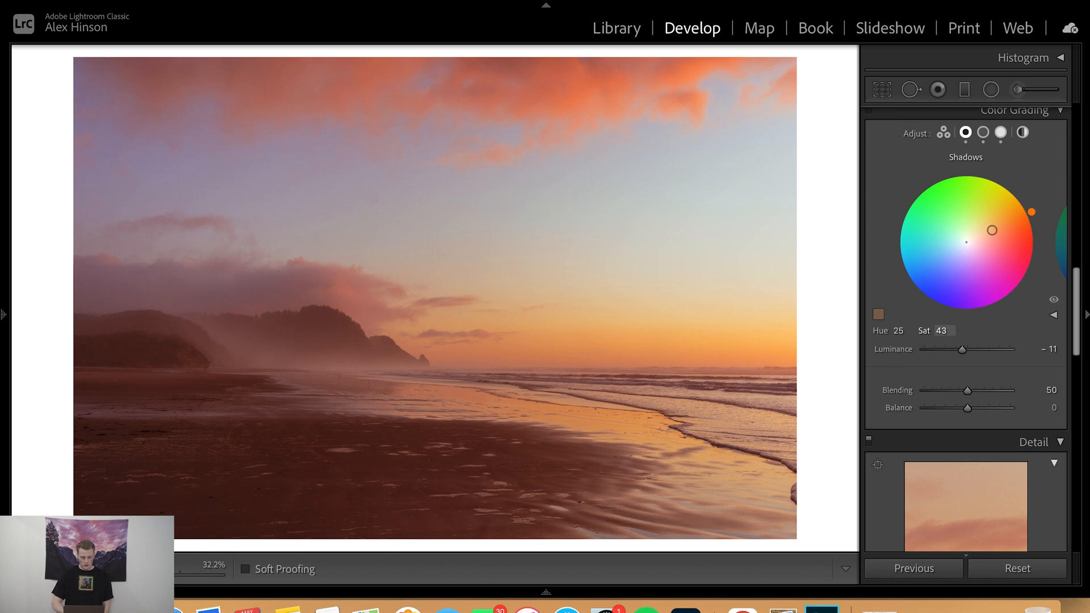
pyautogui.moveTo(943, 331)
pyautogui.mouseDown()
pyautogui.moveTo(933, 330)
pyautogui.moveTo(944, 330)
pyautogui.mouseUp()
pyautogui.write('3')
# Compare the photo with the color grading switched off and on several times
pyautogui.scroll(2, 890, 198)
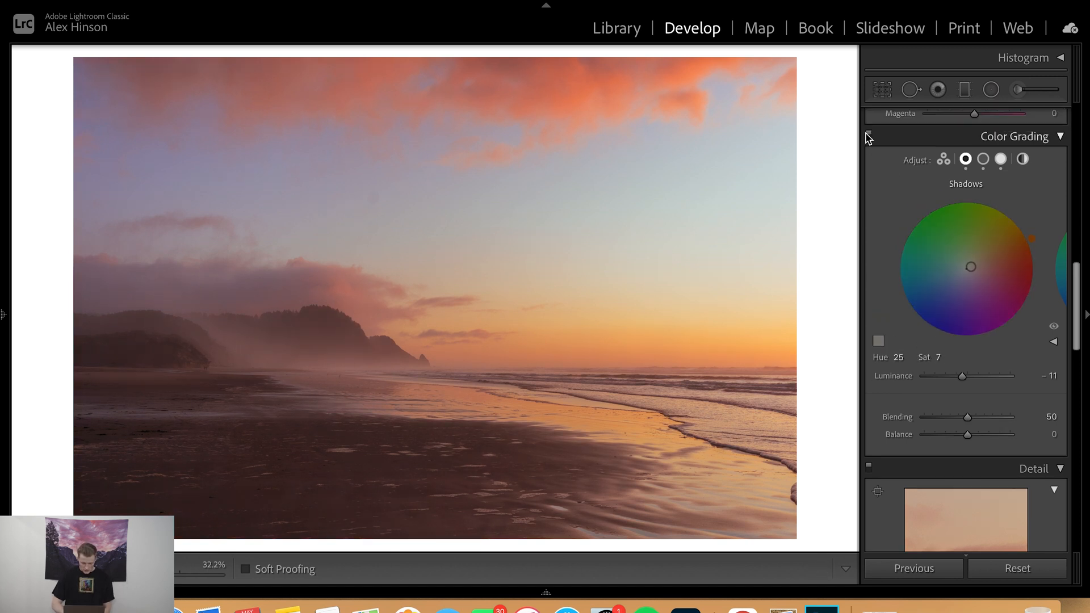
pyautogui.click(868, 134)
pyautogui.click(868, 135)
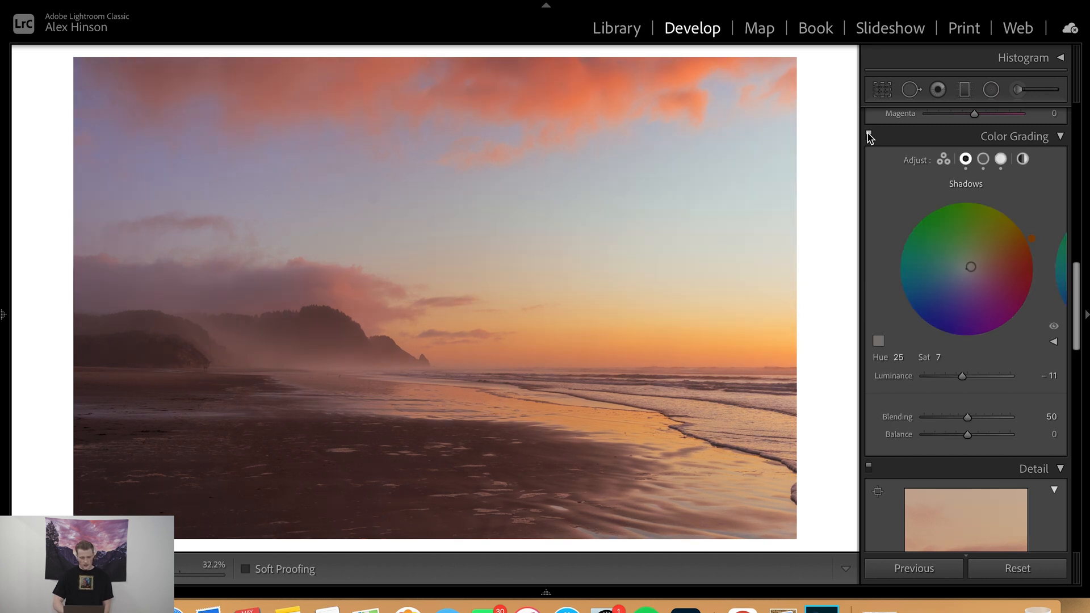
pyautogui.click(868, 135)
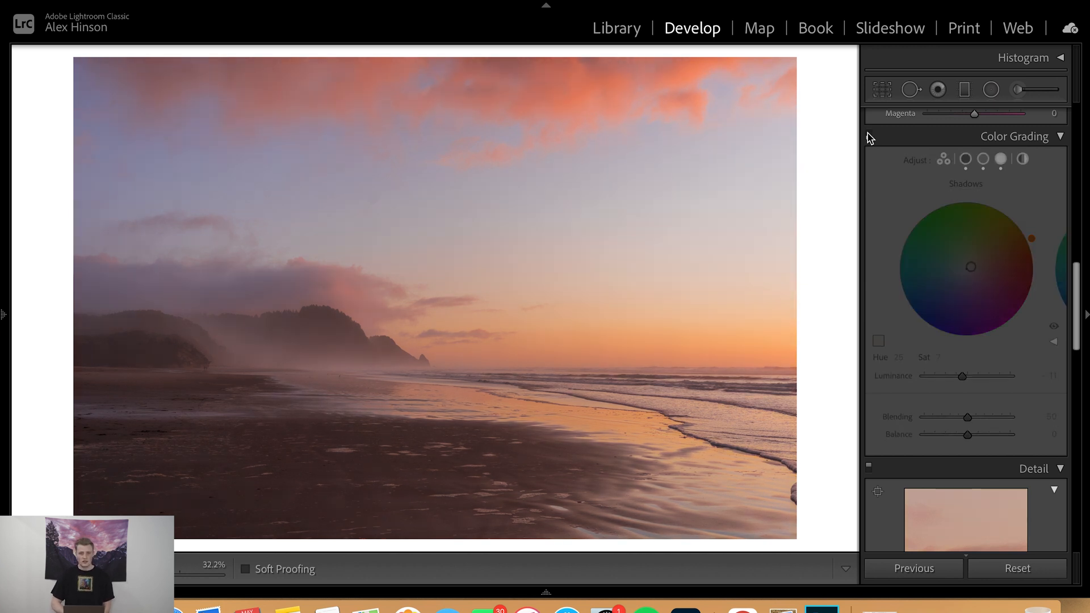
pyautogui.click(869, 136)
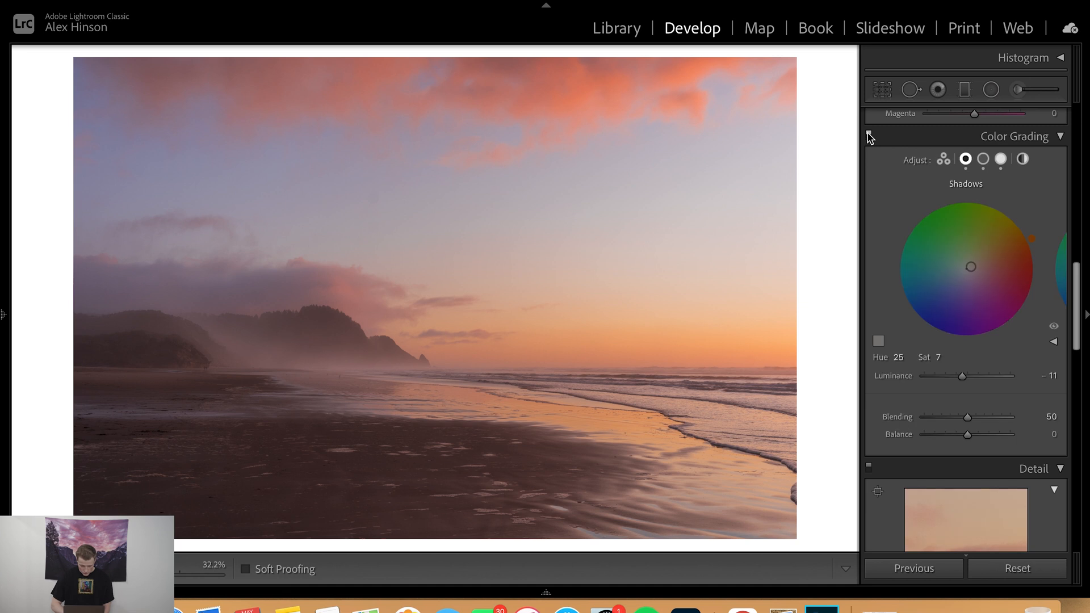
pyautogui.click(868, 137)
pyautogui.click(868, 136)
pyautogui.click(868, 136)
pyautogui.click(868, 136)
pyautogui.click(868, 136)
# Set the grain amount to 35 and inspect the grain on the headland at 100% and at full view
pyautogui.scroll(-10, 937, 271)
pyautogui.scroll(-8, 940, 274)
pyautogui.click(441, 316)
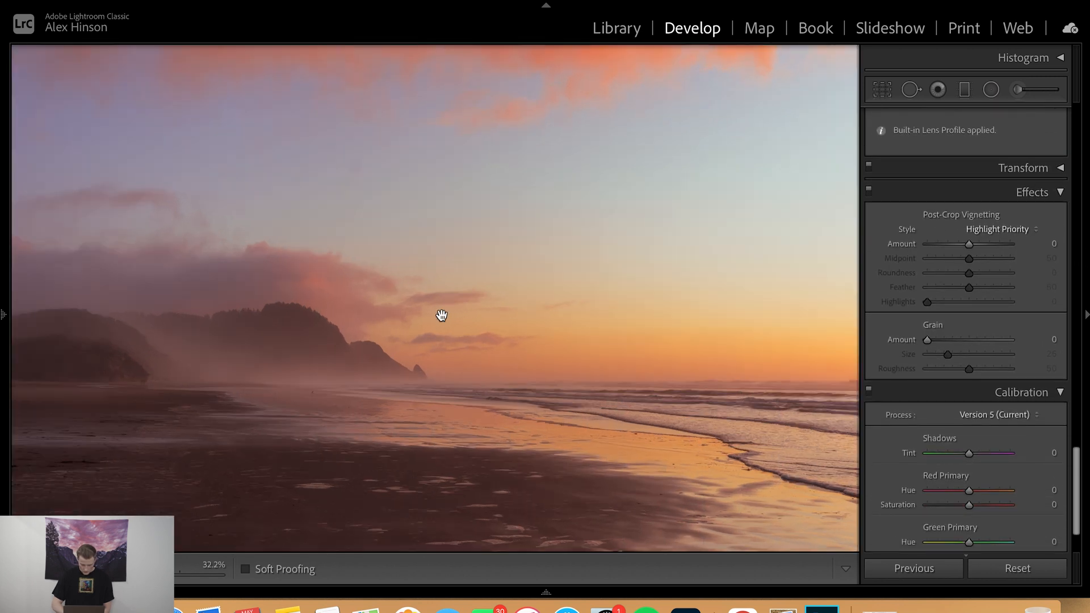
pyautogui.click(1053, 339)
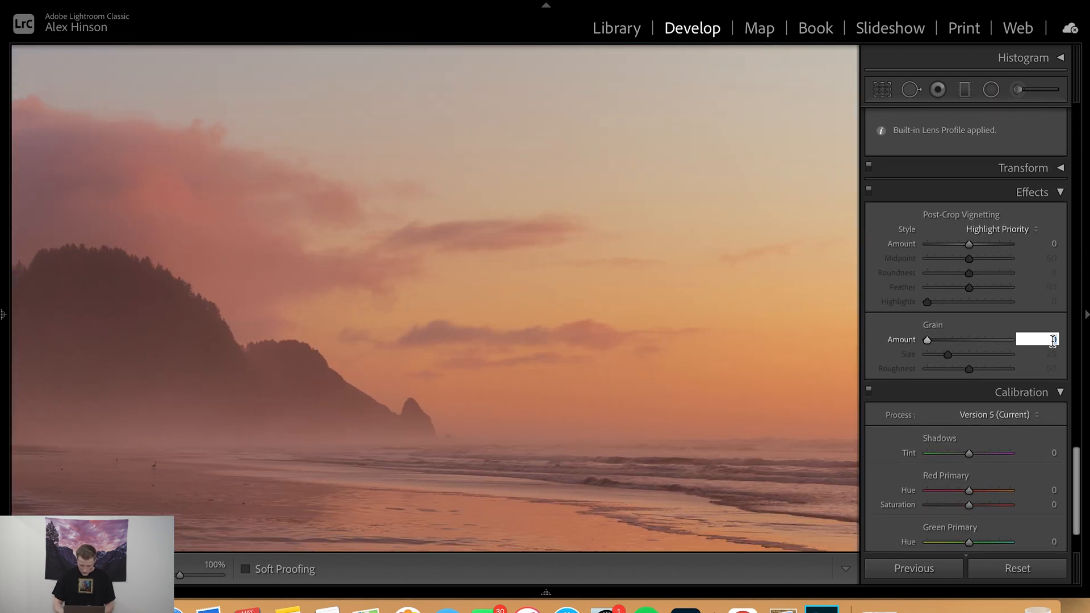
pyautogui.write('35')
pyautogui.press('Return')
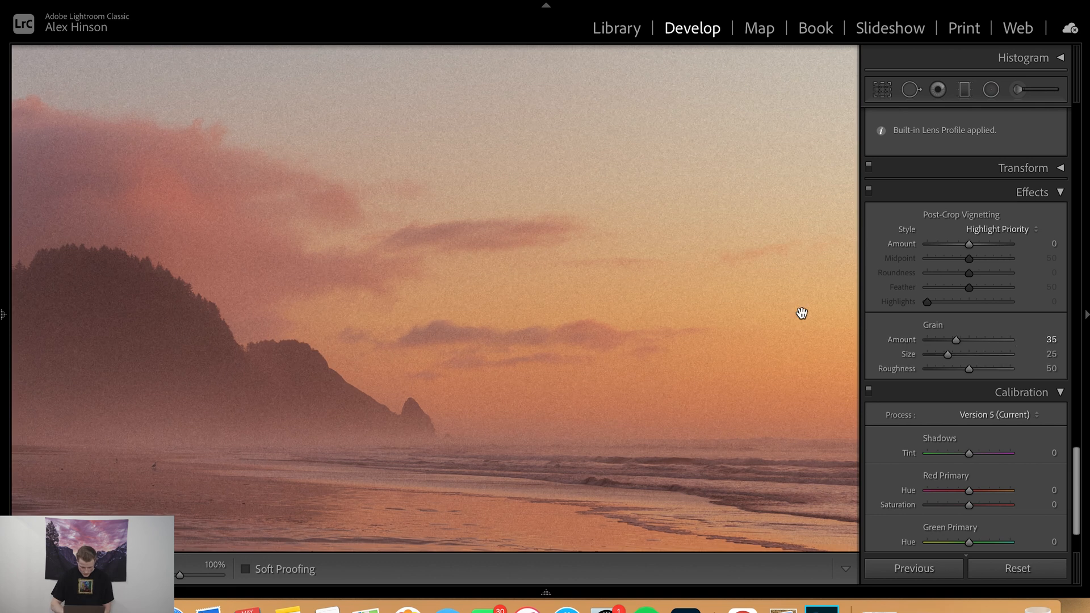
pyautogui.click(443, 367)
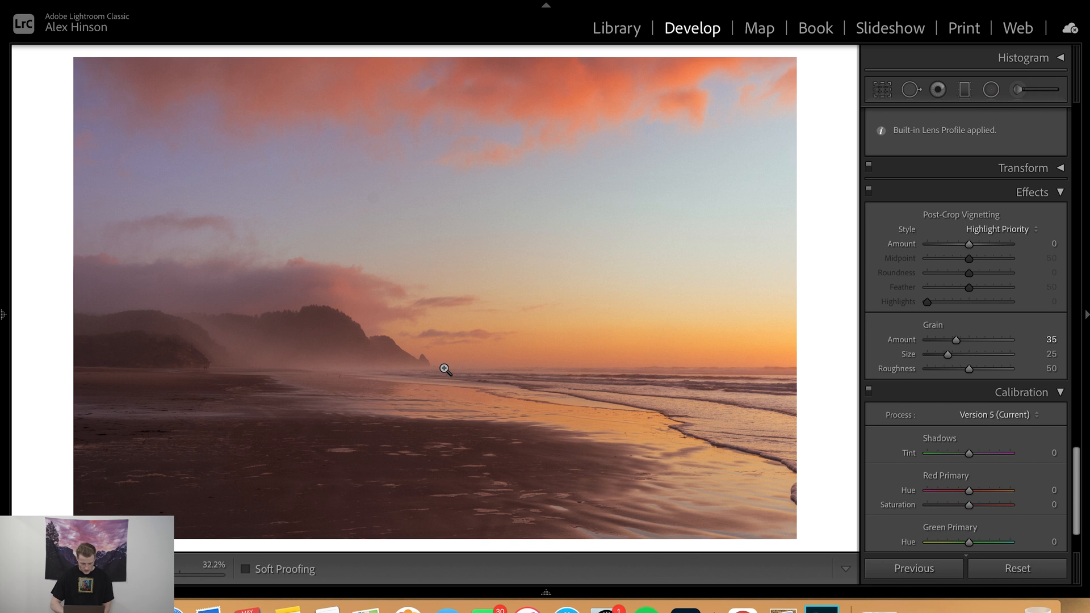
pyautogui.click(395, 335)
pyautogui.click(462, 221)
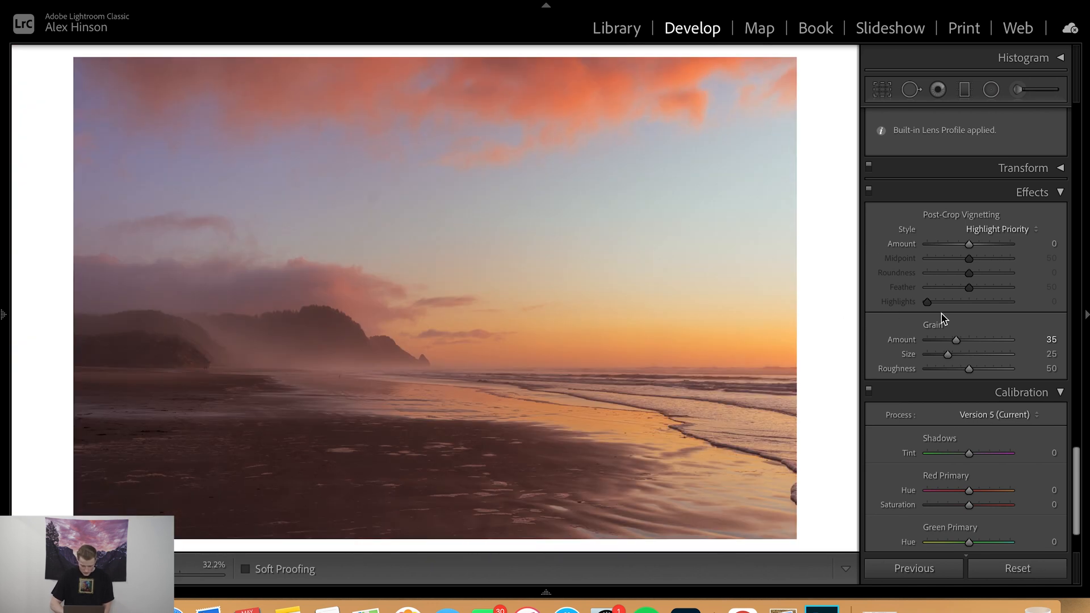
# Draw a diagonal graduated filter from the photo's upper-right sky towards the lower-left beach
pyautogui.scroll(15, 941, 319)
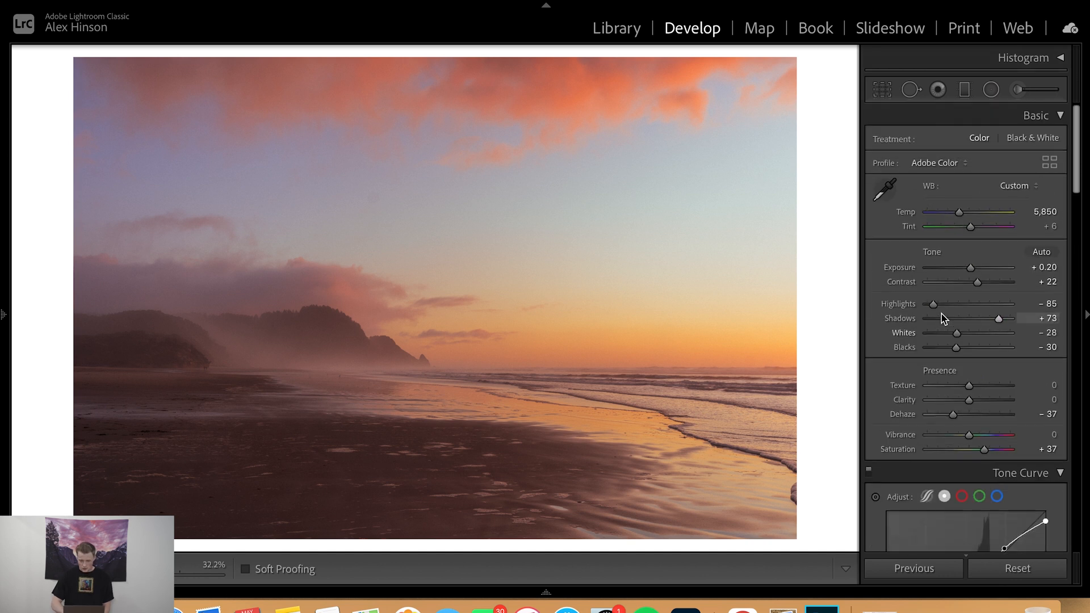
pyautogui.click(964, 90)
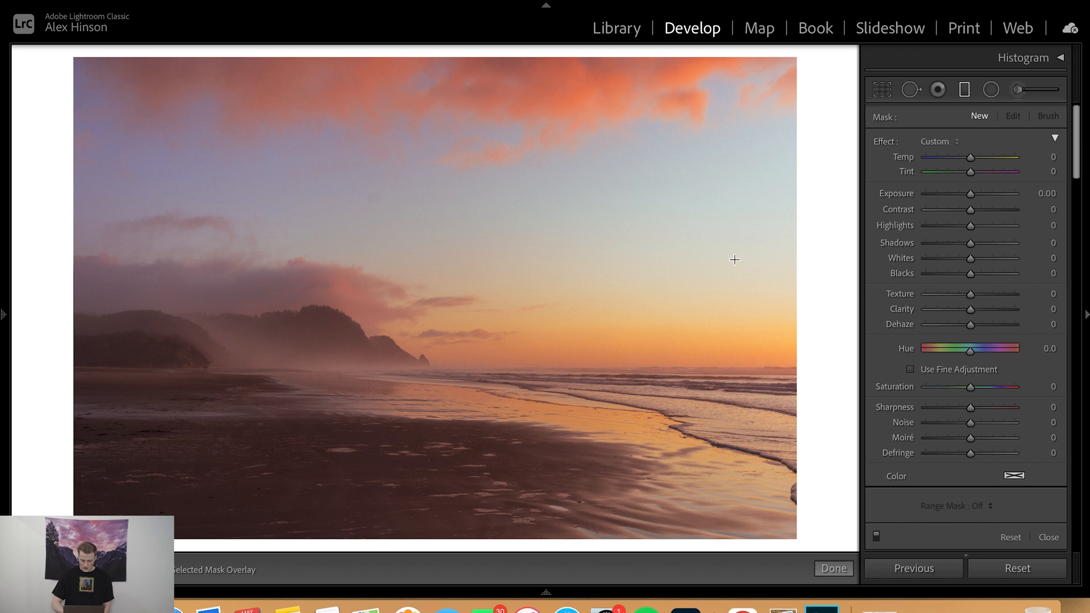
pyautogui.moveTo(755, 89); pyautogui.dragTo(355, 519)
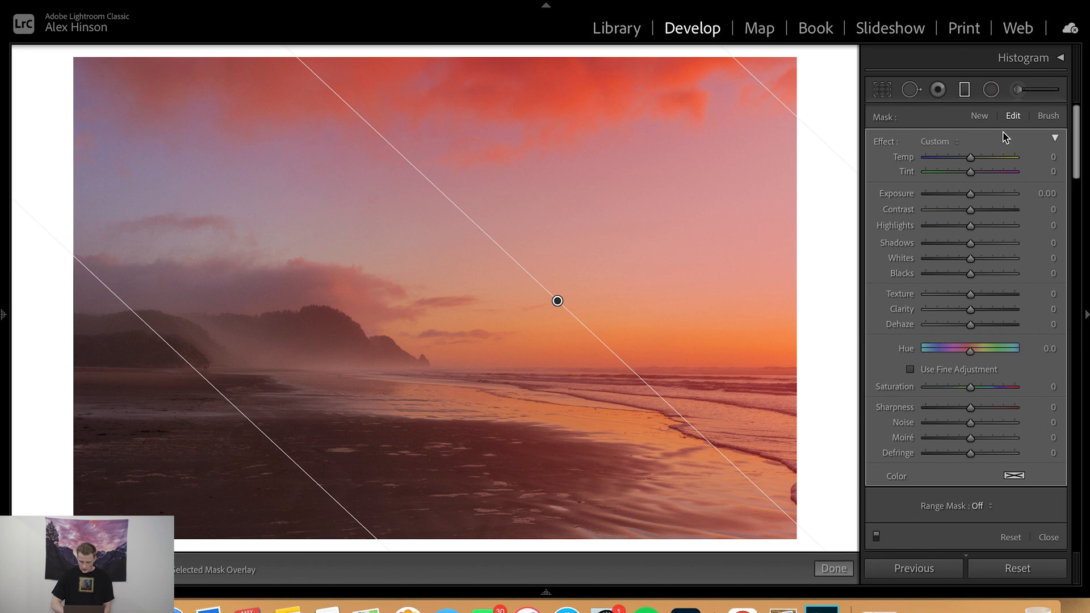
# Set the graduated filter's exposure to 0.35, contrast to 44, highlights to 17, shadows to 63 and dehaze to -10
pyautogui.moveTo(970, 194); pyautogui.dragTo(973, 200)
pyautogui.moveTo(970, 243); pyautogui.dragTo(872, 232)
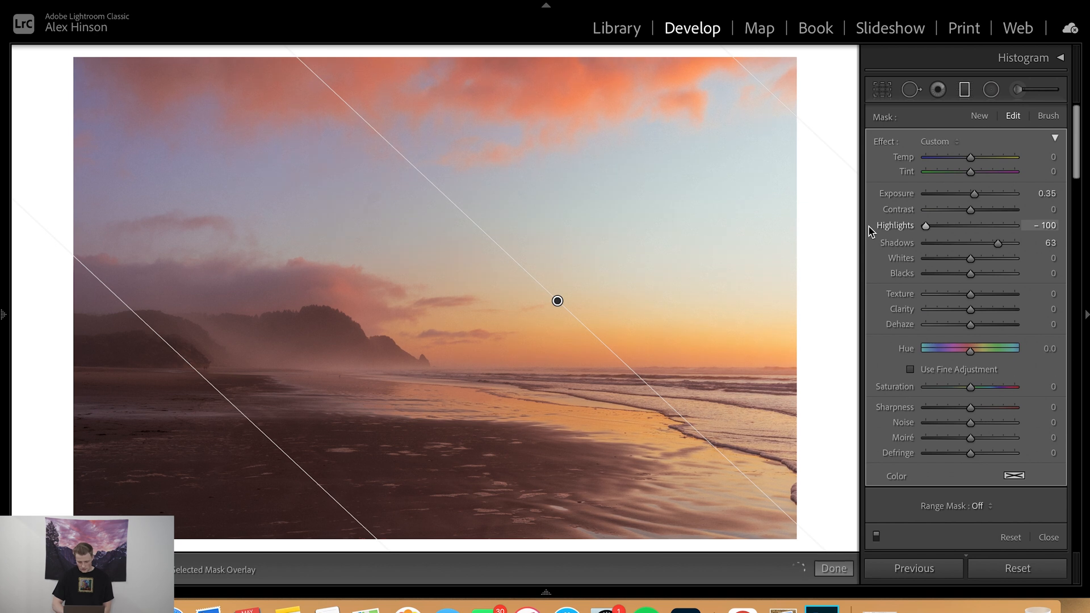
pyautogui.moveTo(874, 253); pyautogui.dragTo(979, 248)
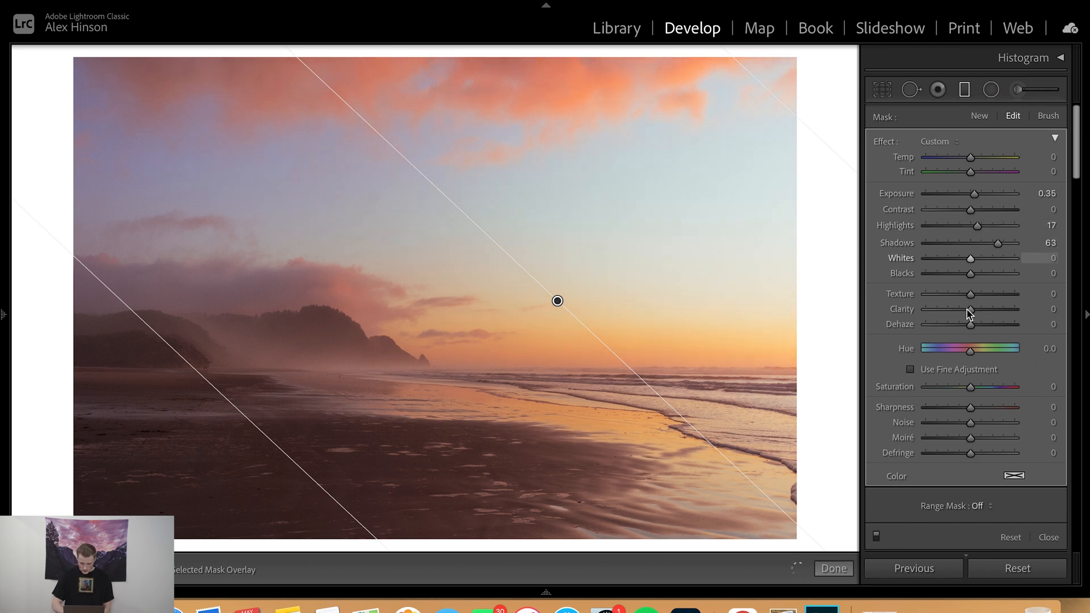
pyautogui.moveTo(969, 324)
pyautogui.mouseDown()
pyautogui.moveTo(878, 332)
pyautogui.moveTo(1080, 333)
pyautogui.moveTo(957, 322)
pyautogui.mouseUp()
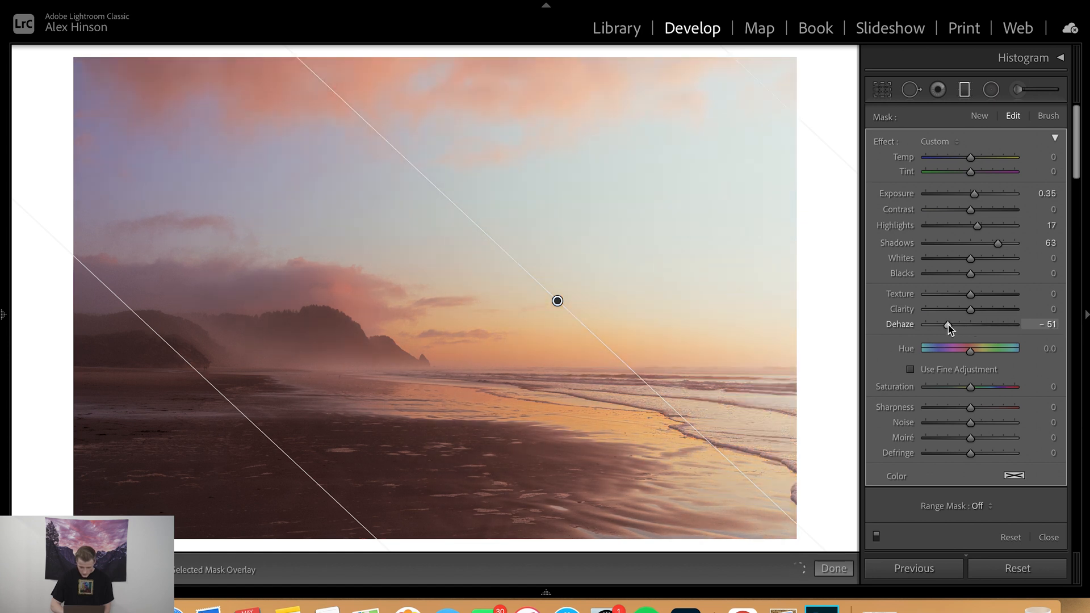
pyautogui.click(967, 325)
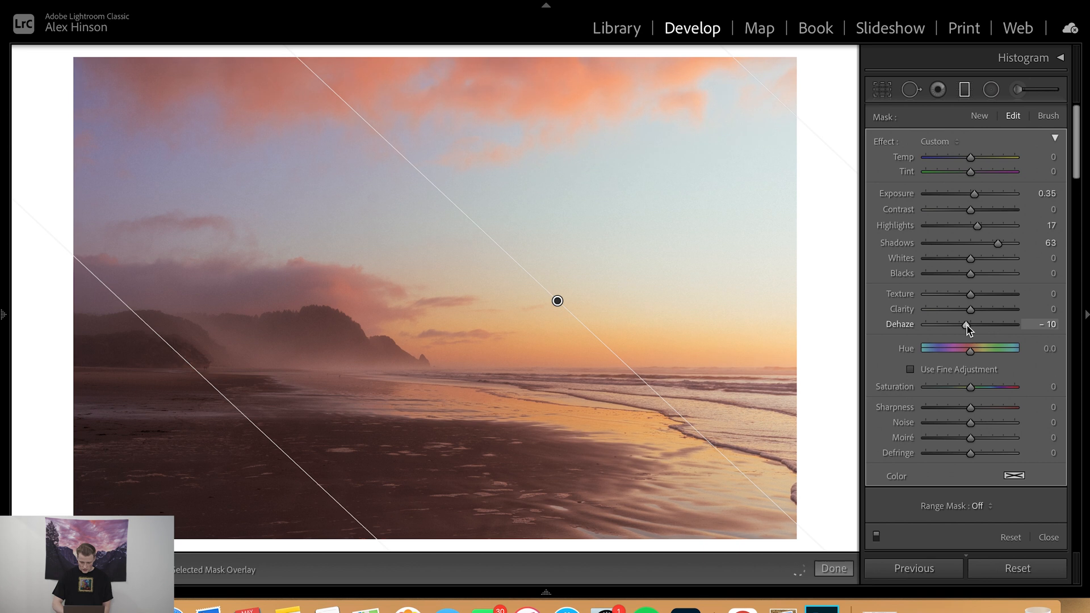
pyautogui.moveTo(971, 210); pyautogui.dragTo(992, 212)
# Compare the photo before and after the edits, and close the graduated filter
pyautogui.press('\\')
pyautogui.press('\\')
pyautogui.press('\\')
pyautogui.press('\\')
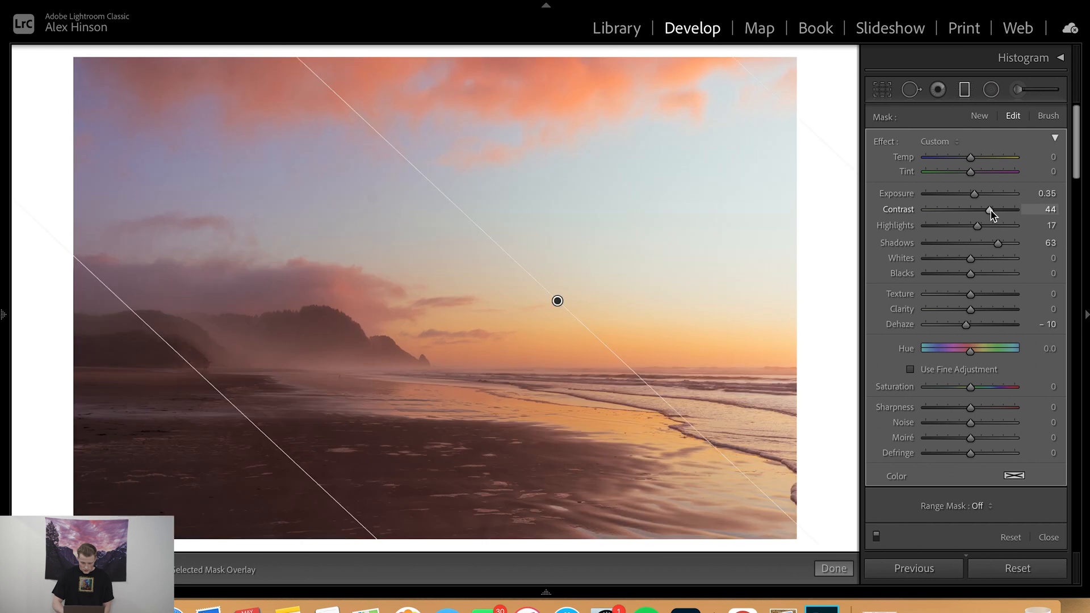
pyautogui.press('Return')
pyautogui.press('Return')
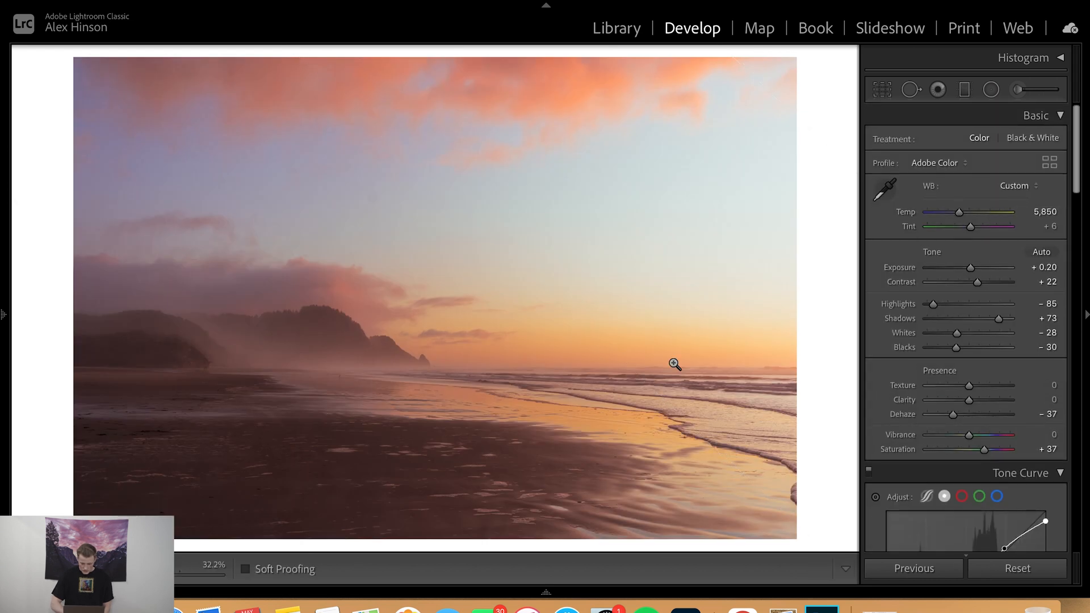
# Set the saturation of the shadows' color grading to 0
pyautogui.scroll(-15, 1024, 402)
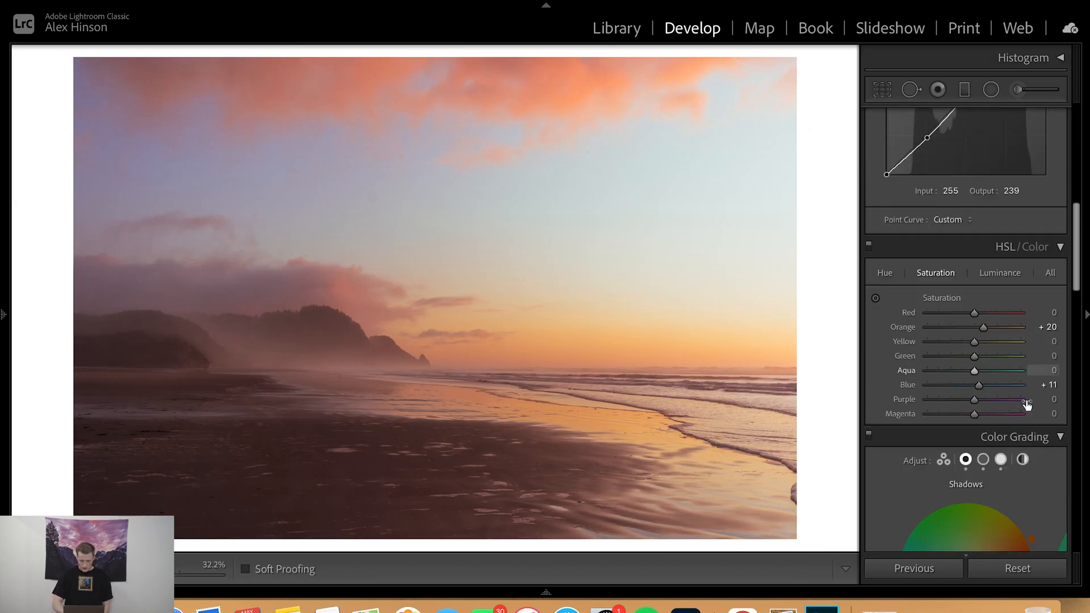
pyautogui.scroll(-4, 1029, 408)
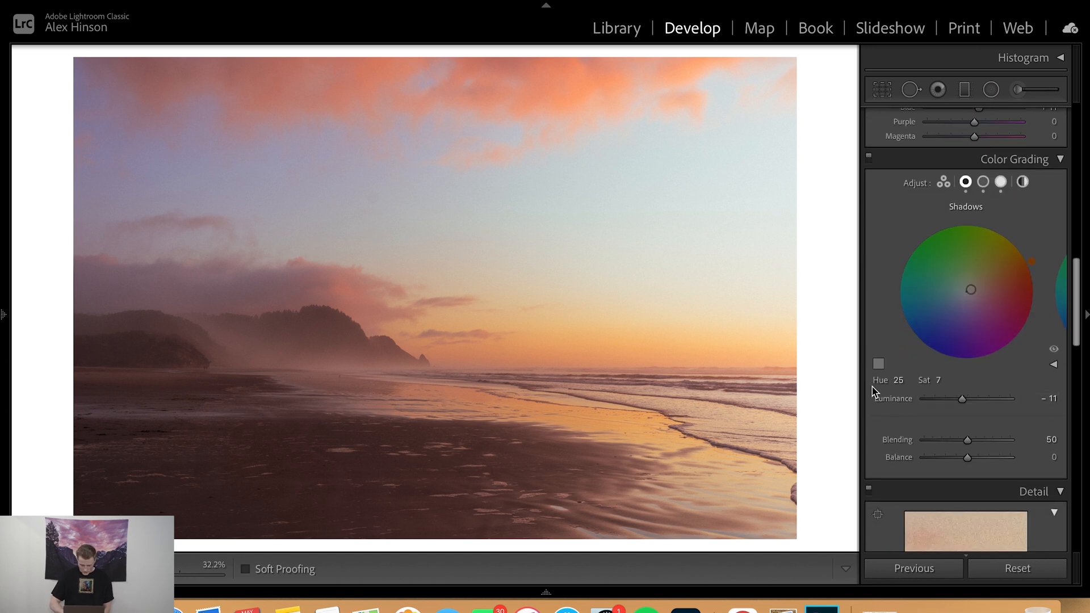
pyautogui.click(942, 381)
pyautogui.write('0')
pyautogui.press('Return')
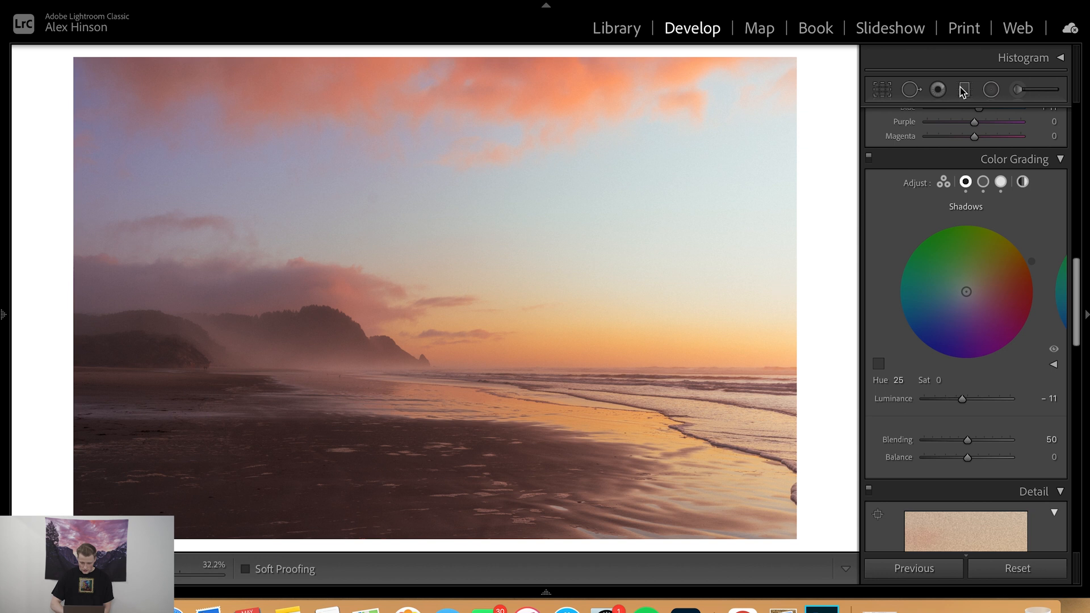
# Add a second graduated filter rising from the lower-left beach, move and rotate it to a flatter angle, and set its exposure to -0.50
pyautogui.click(966, 93)
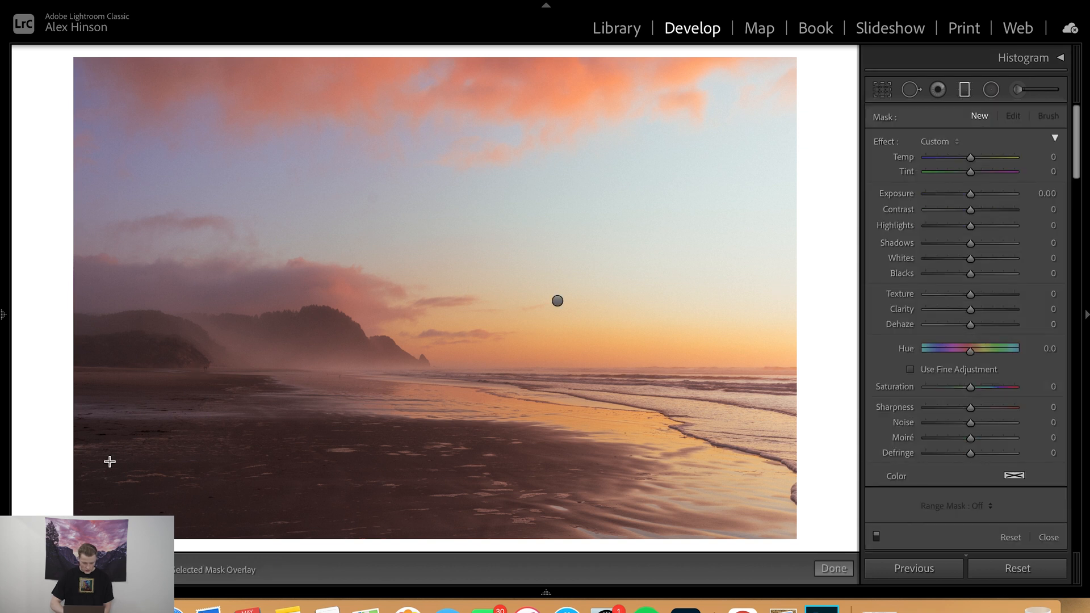
pyautogui.moveTo(106, 498); pyautogui.dragTo(492, 206)
pyautogui.moveTo(334, 415); pyautogui.dragTo(341, 406)
pyautogui.moveTo(294, 363); pyautogui.dragTo(347, 425)
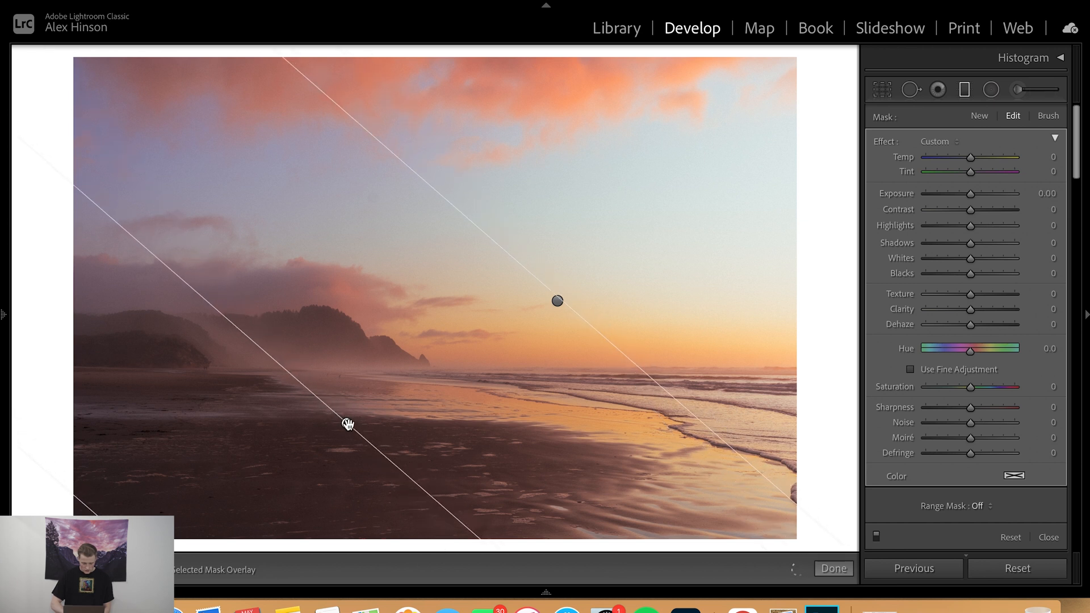
pyautogui.press('o')
pyautogui.press('o')
pyautogui.moveTo(383, 452); pyautogui.dragTo(389, 442)
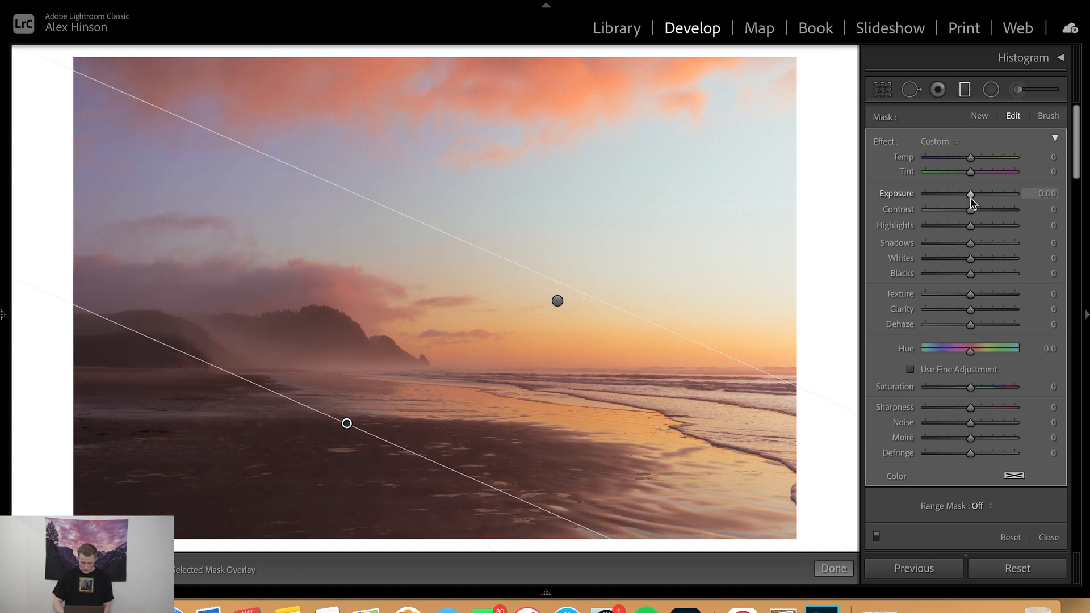
pyautogui.moveTo(970, 202); pyautogui.dragTo(966, 202)
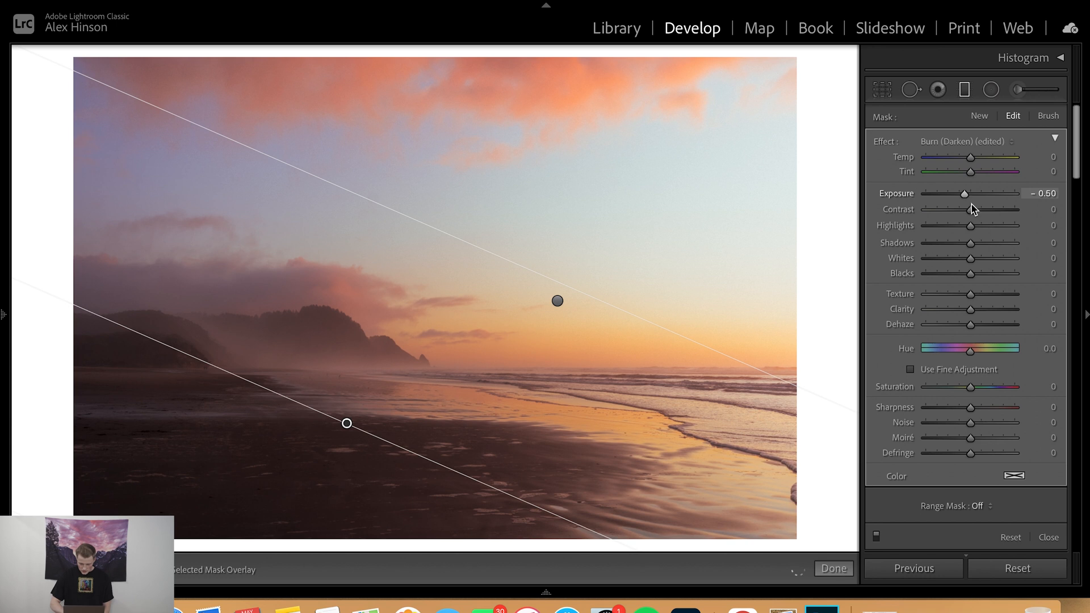
# Set the second graduated filter's shadows to 4 and contrast to 11, and compare the photo with and without the edits
pyautogui.moveTo(969, 244)
pyautogui.mouseDown()
pyautogui.moveTo(925, 243)
pyautogui.moveTo(995, 240)
pyautogui.moveTo(972, 247)
pyautogui.mouseUp()
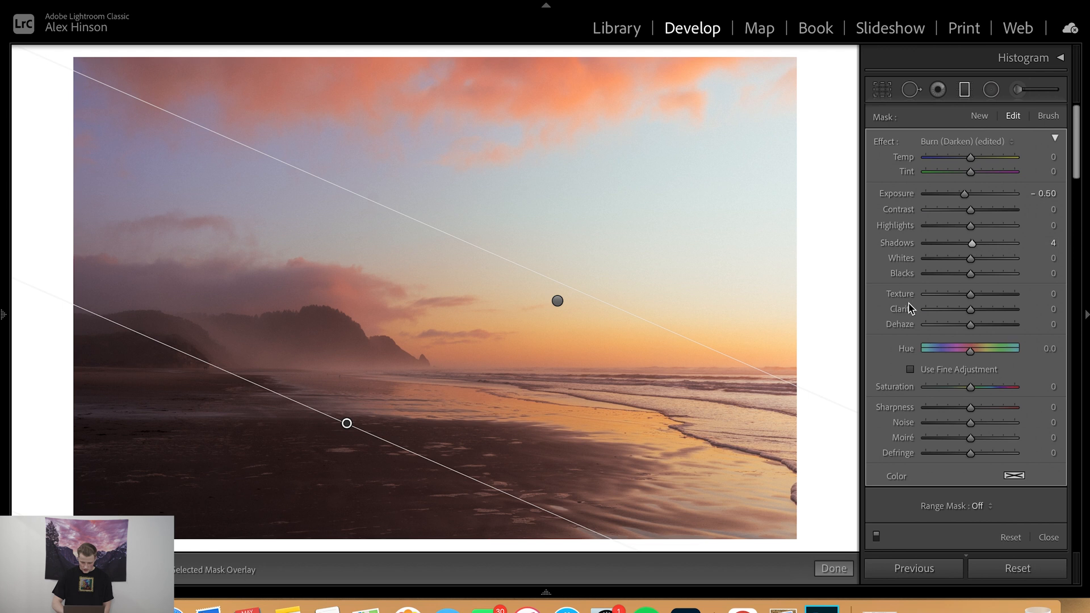
pyautogui.moveTo(970, 209)
pyautogui.mouseDown()
pyautogui.moveTo(1051, 213)
pyautogui.moveTo(924, 212)
pyautogui.moveTo(975, 214)
pyautogui.mouseUp()
pyautogui.click(876, 535)
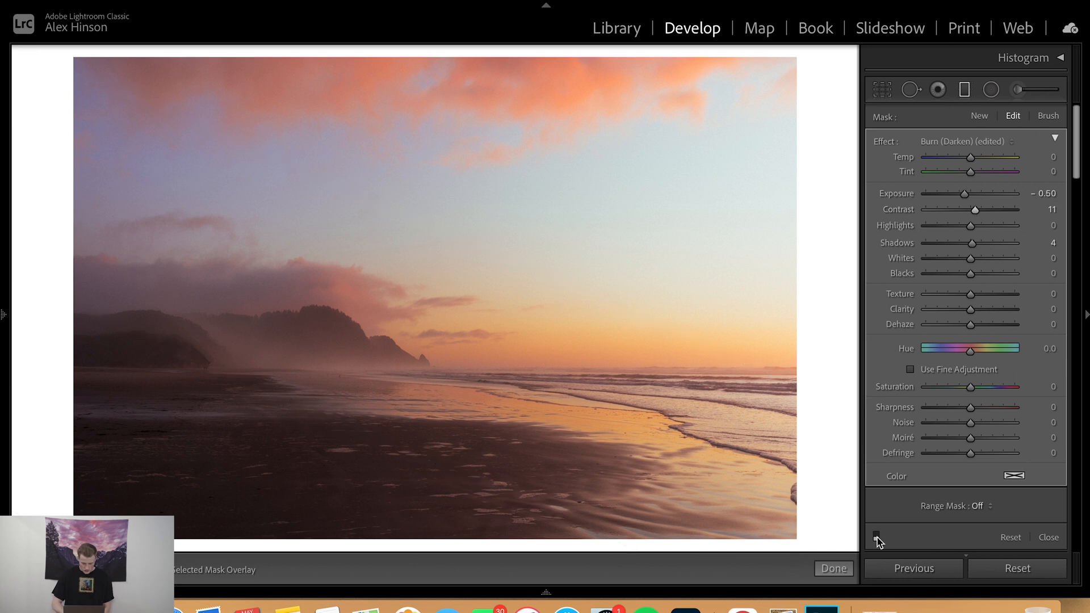
pyautogui.click(876, 534)
pyautogui.click(876, 535)
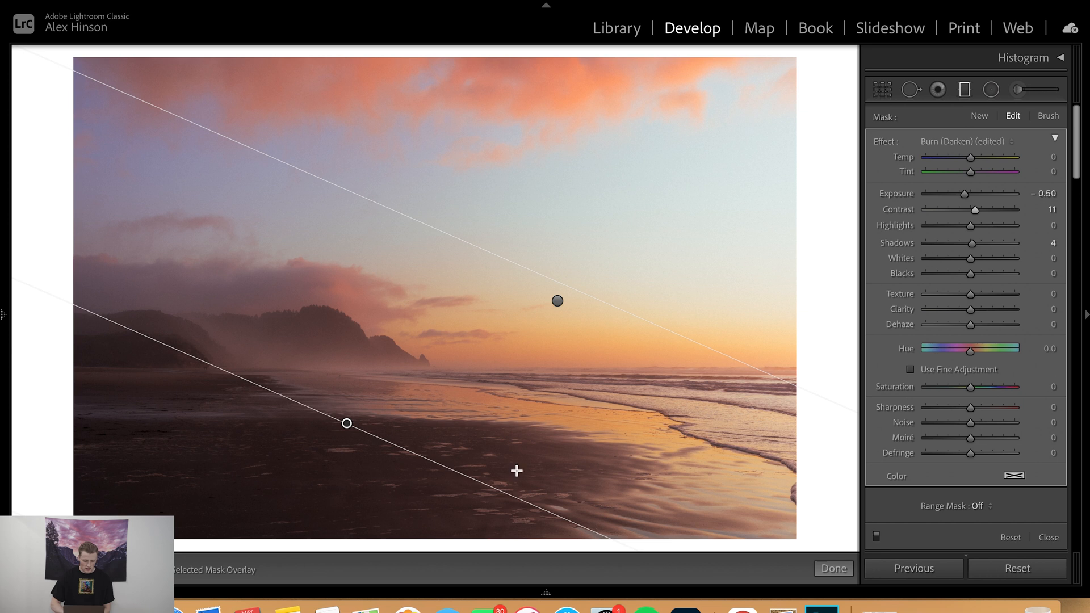
pyautogui.click(833, 568)
pyautogui.press('\\')
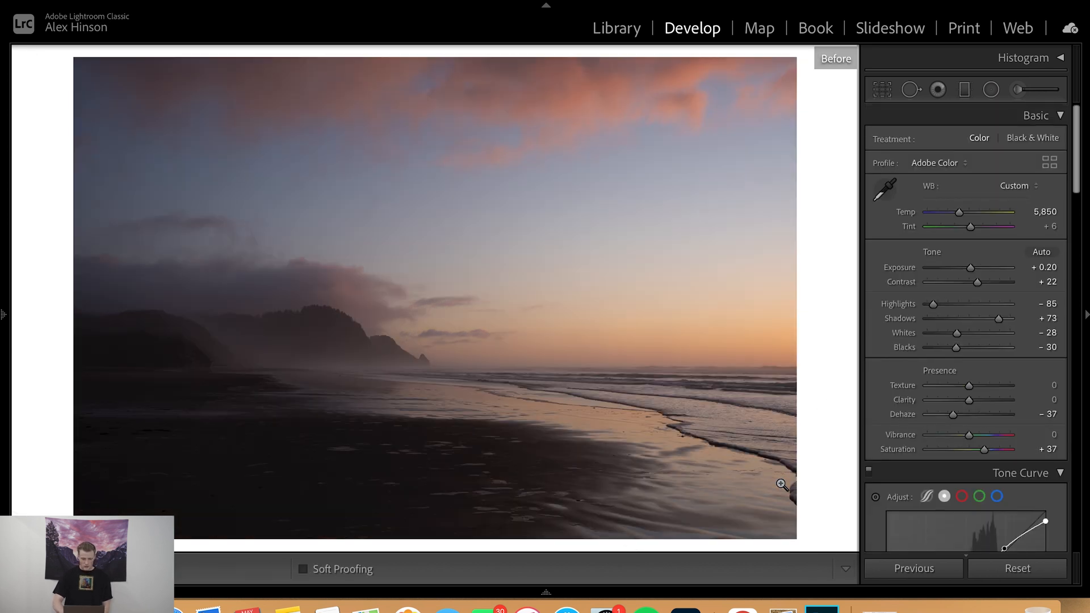
pyautogui.press('\\')
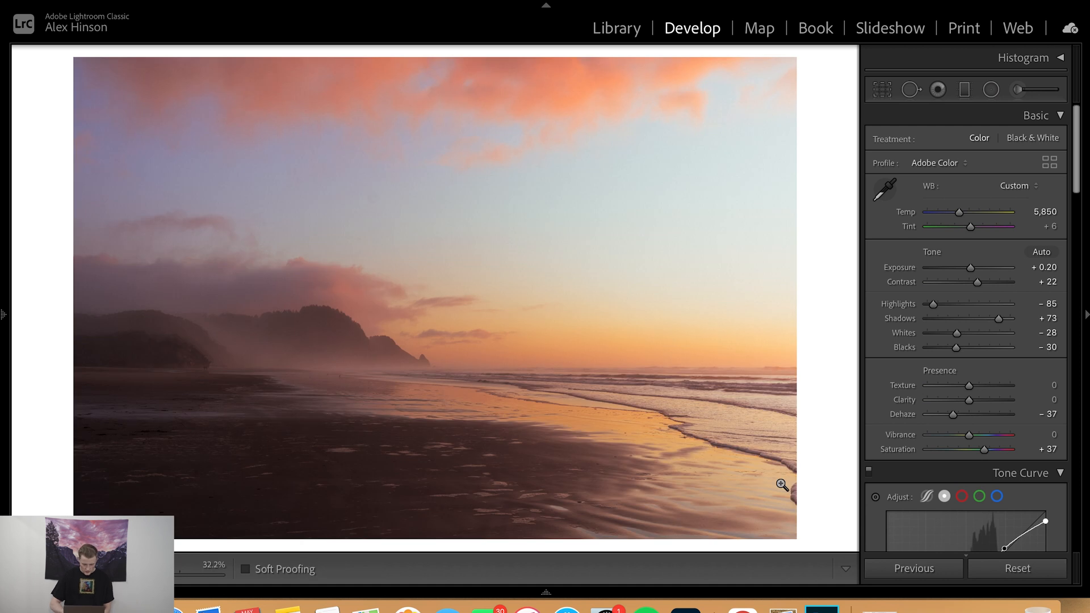
# Heal the blemish in the open sky above the clouds with Spot Removal, and inspect the rest of the photo at 100%
pyautogui.click(358, 248)
pyautogui.moveTo(358, 251); pyautogui.dragTo(370, 362)
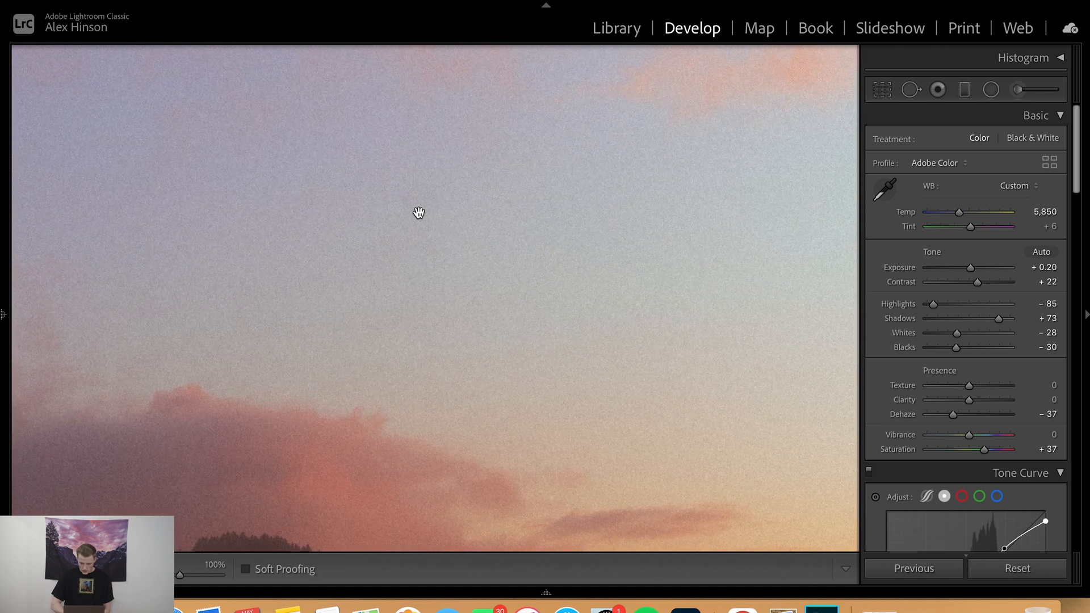
pyautogui.click(910, 88)
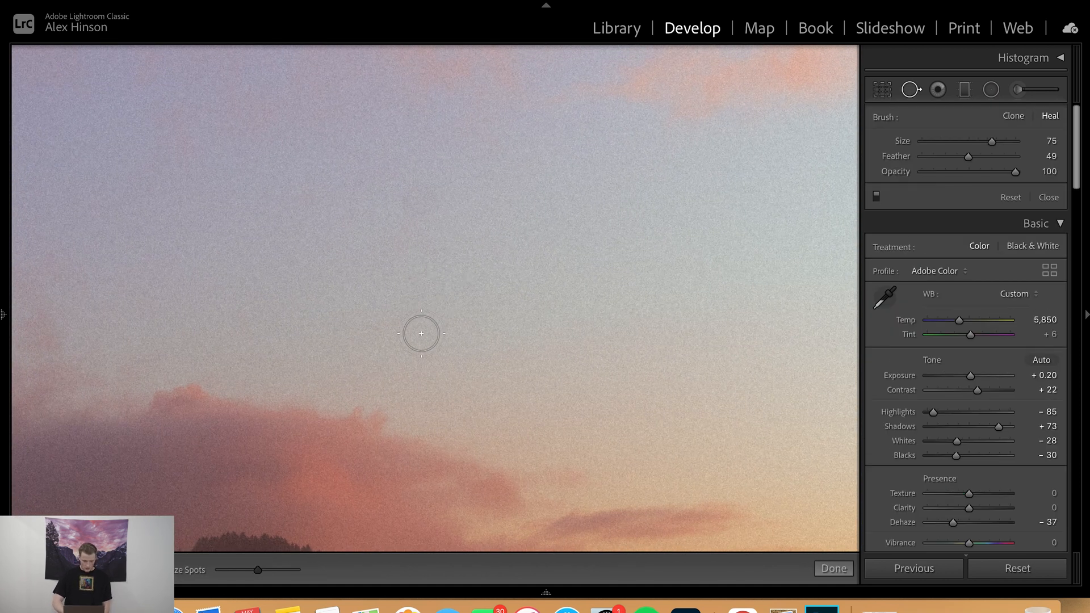
pyautogui.click(420, 202)
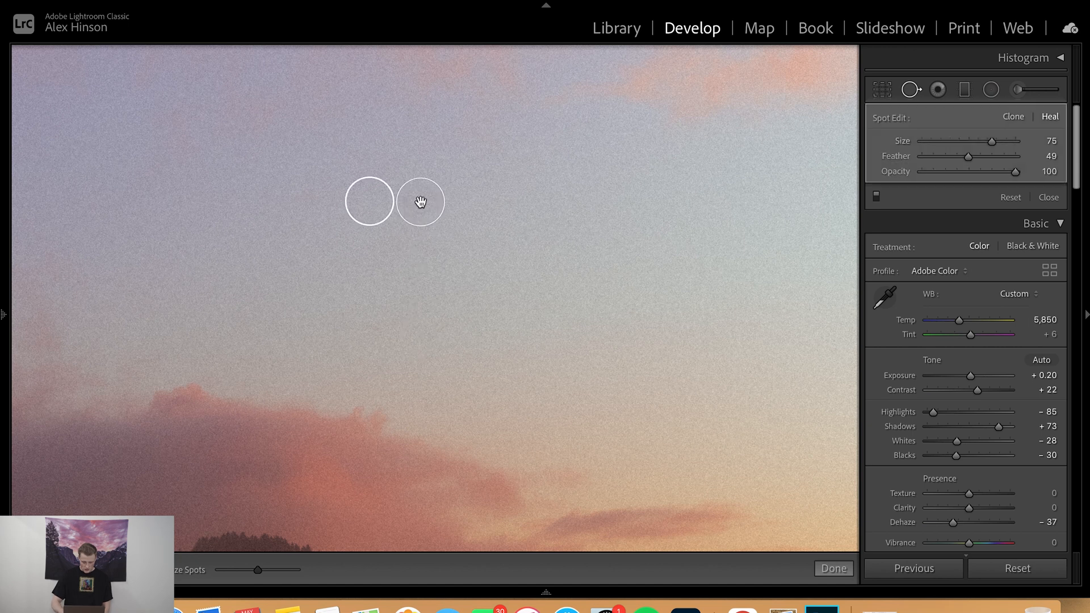
pyautogui.press('q')
pyautogui.moveTo(596, 329); pyautogui.dragTo(264, 338)
pyautogui.moveTo(640, 323); pyautogui.dragTo(312, 338)
pyautogui.click(311, 338)
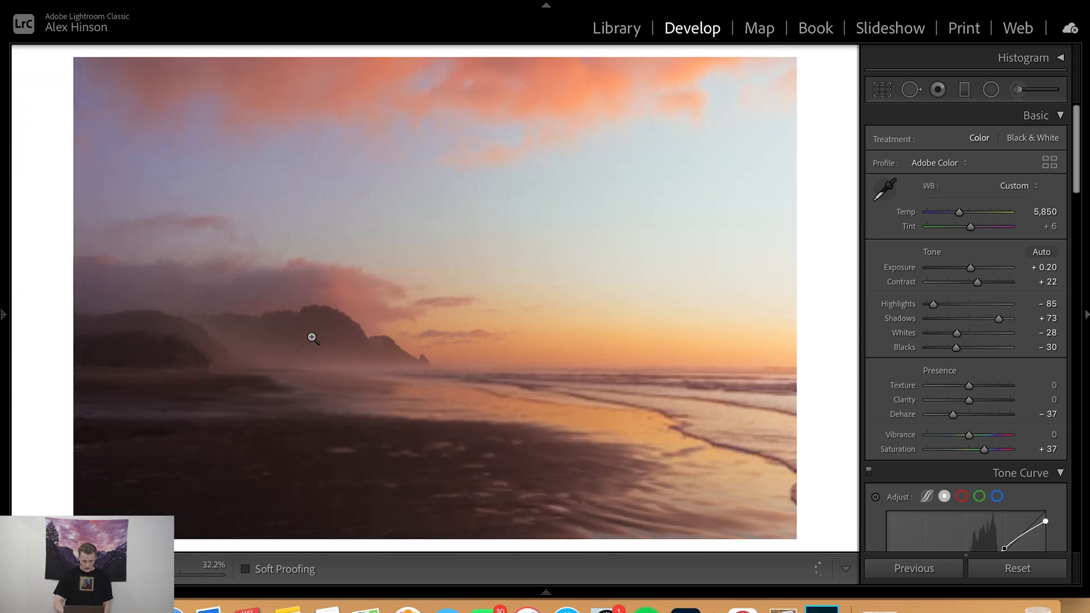
# Compare the beach photo before and after the edits, and review both finished photos at full view in the Library
pyautogui.press('\\')
pyautogui.press('\\')
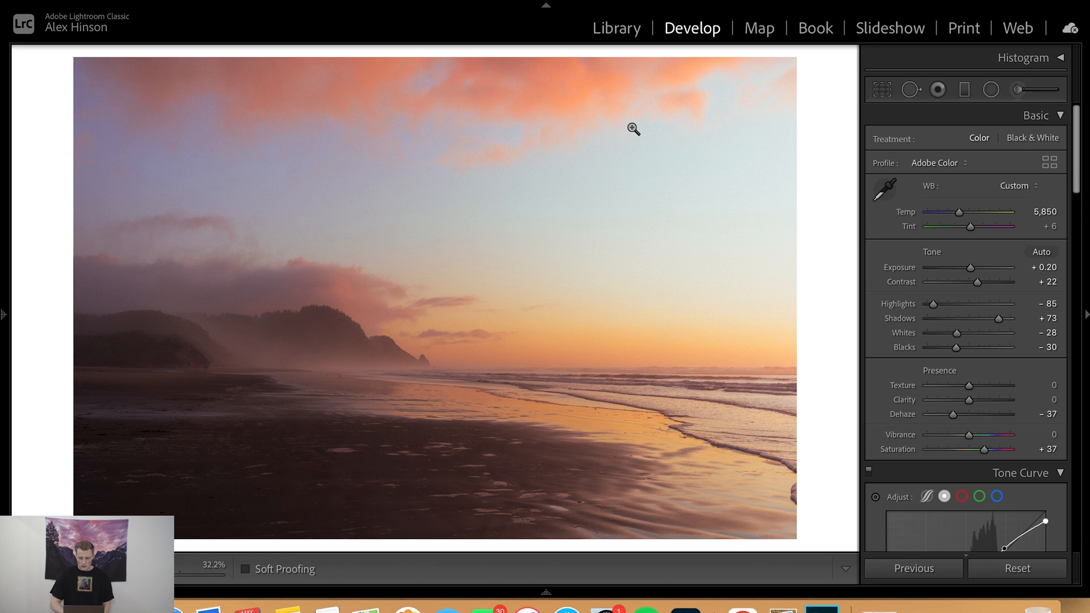
pyautogui.click(624, 35)
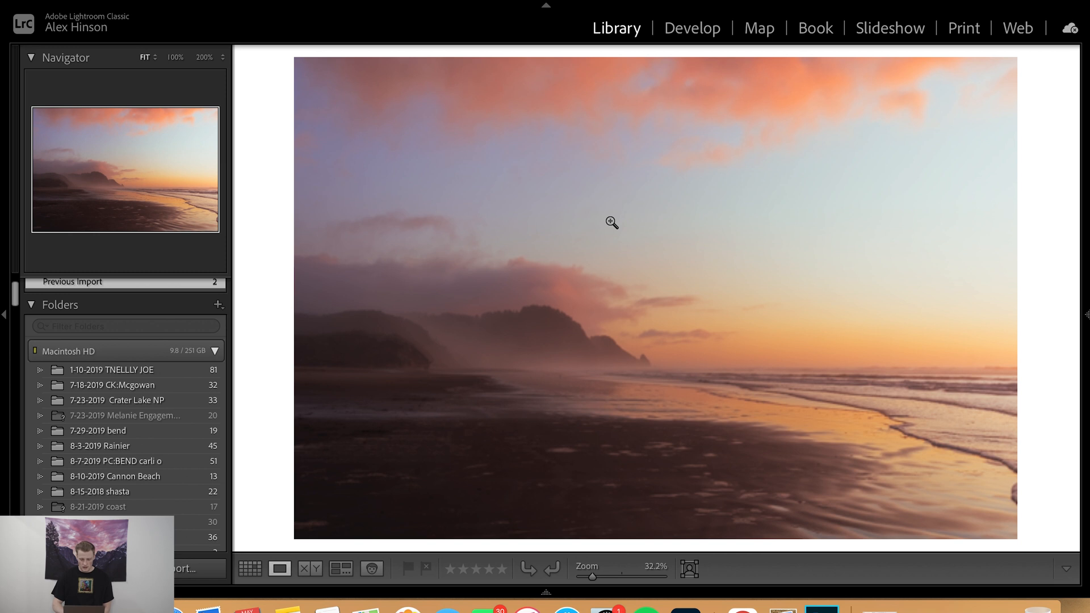
pyautogui.press('g')
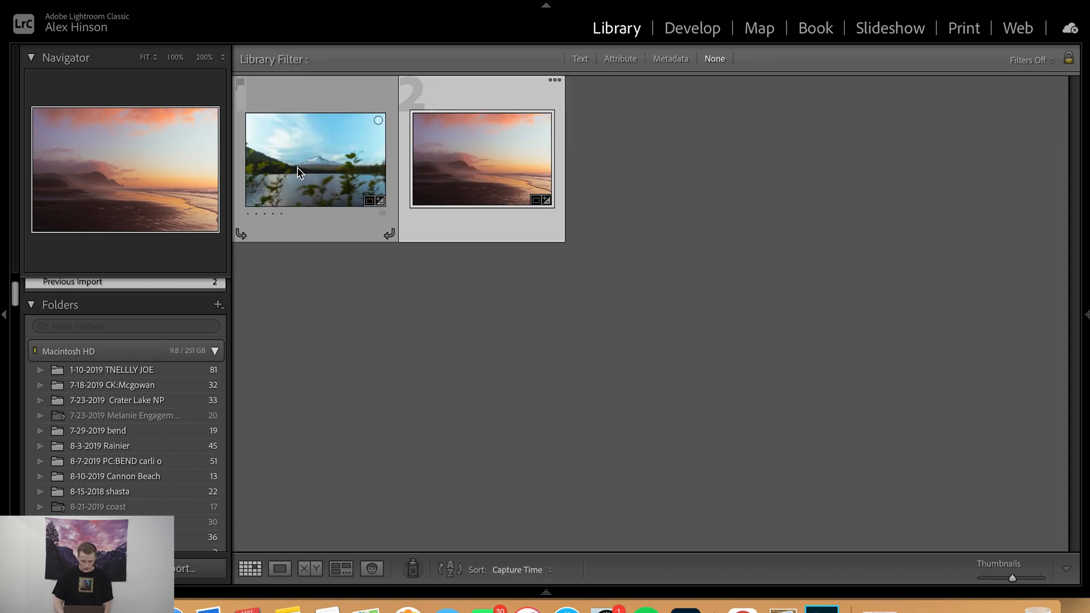
pyautogui.doubleClick(300, 171)
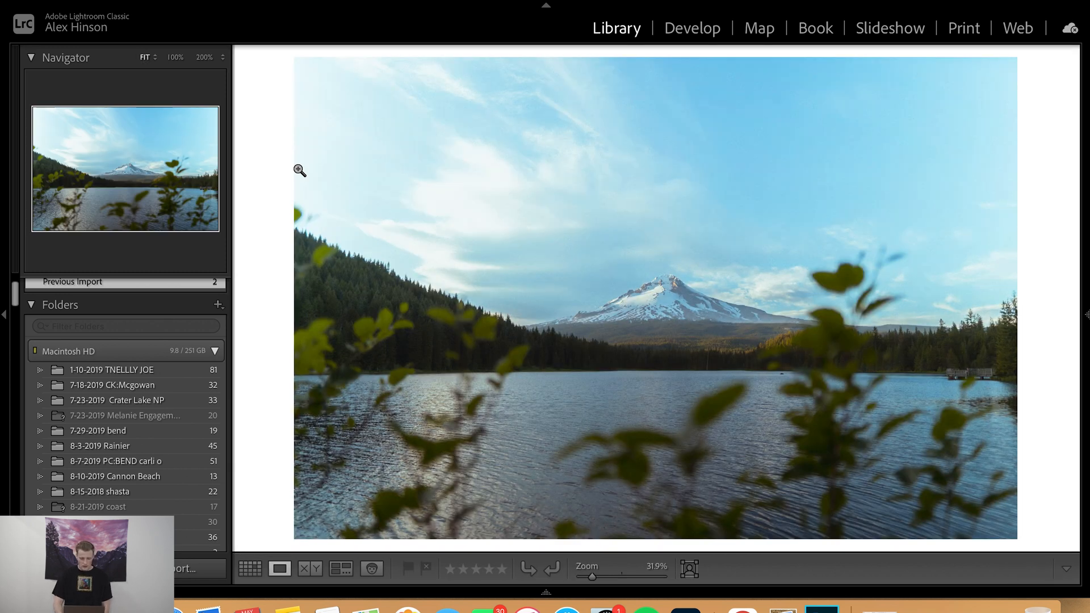
pyautogui.press('Right')
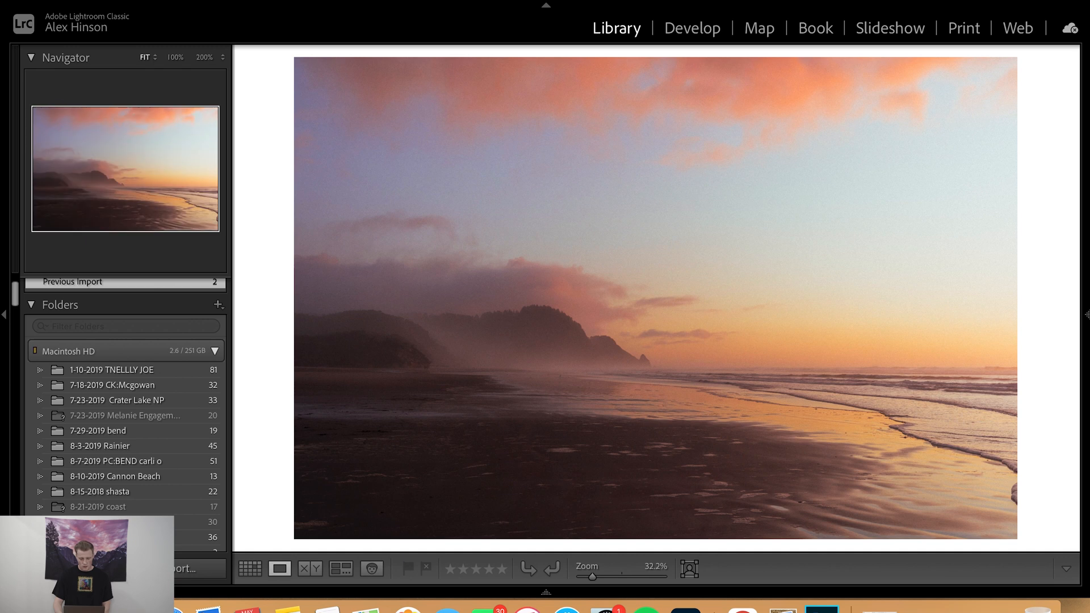